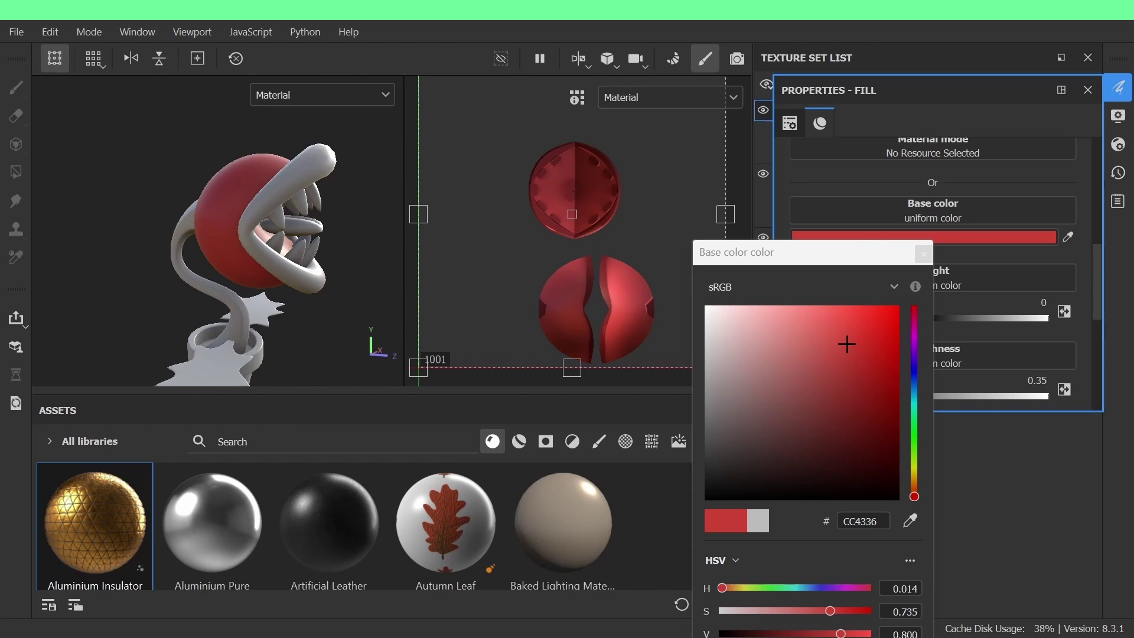
Accept CC4336 as the base color of the head's fill layer and close its fill properties
left_click(924, 254)
left_click_drag(348, 278, 324, 265, "alt")
middle_click_drag(324, 265, 300, 245, "alt")
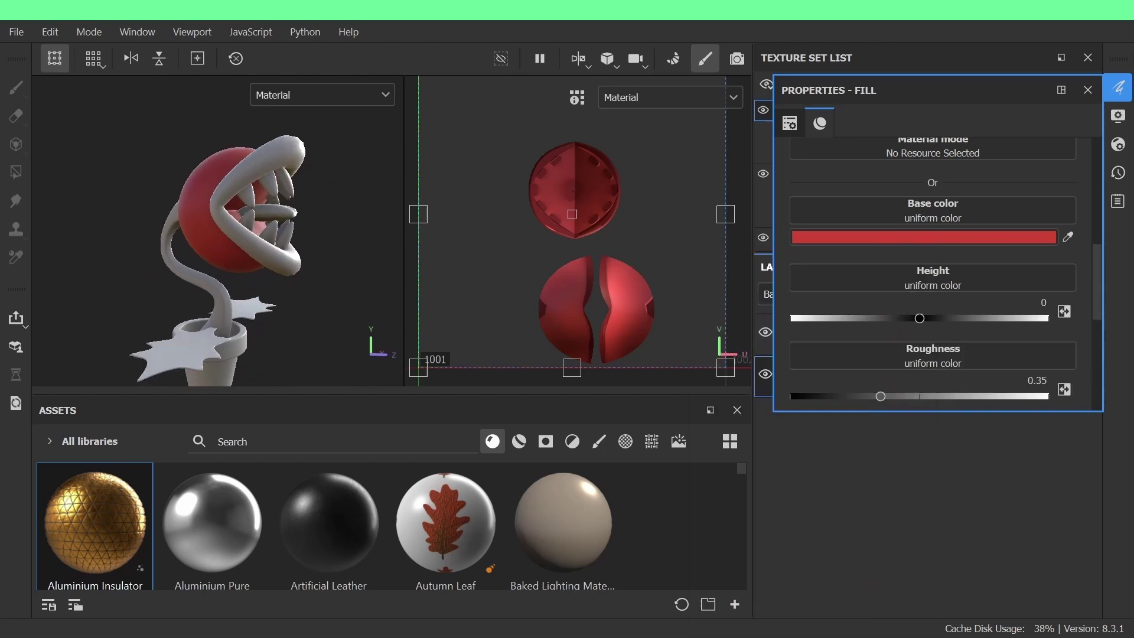
left_click(1095, 92)
Set up the paint material for Layer 1 with white base color, roughness 0.3505 and only the color, roughness and normal channels enabled
left_click(862, 346)
left_click(1118, 87)
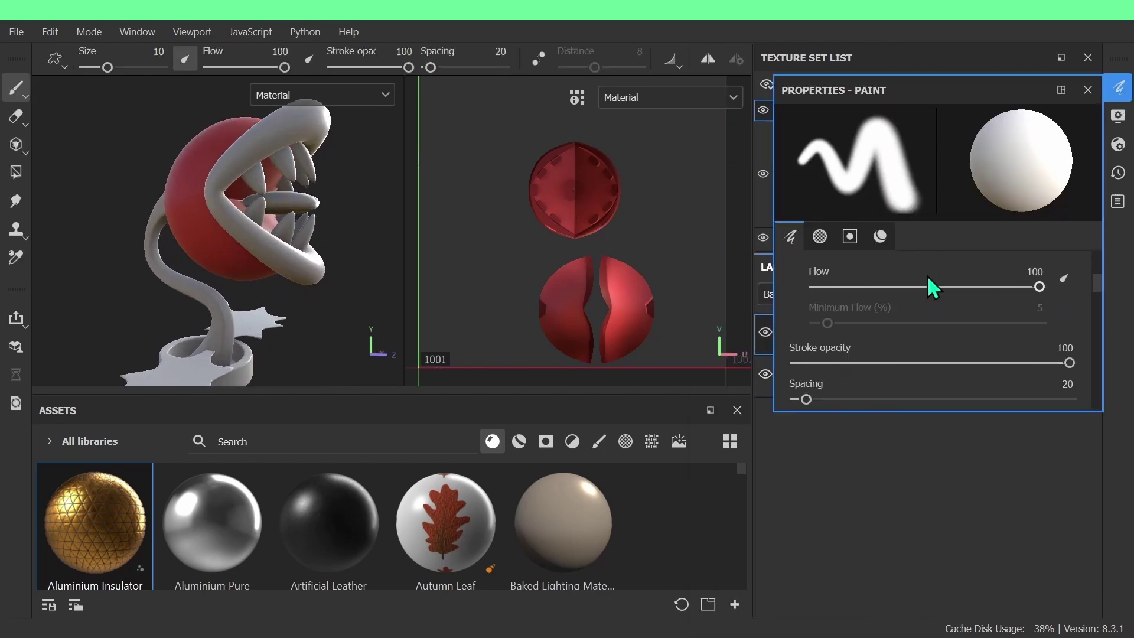
scroll(924, 308, "down", 5)
left_click(925, 436)
left_click(934, 374)
left_click(856, 331)
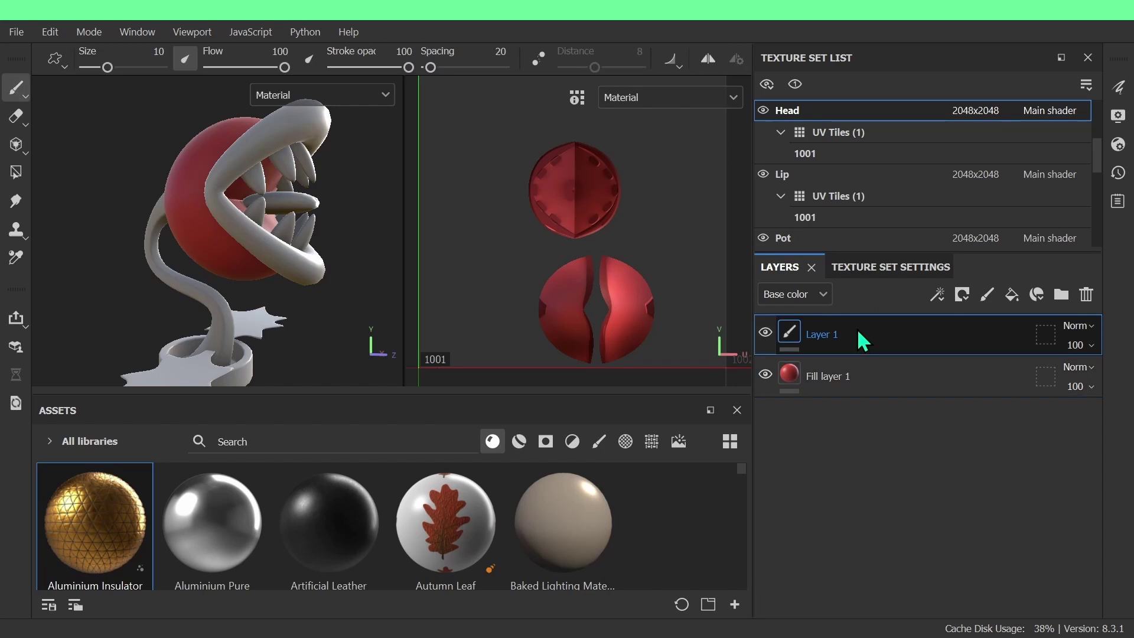
left_click(867, 267)
left_click(785, 270)
left_click(1118, 87)
scroll(910, 337, "down", 3)
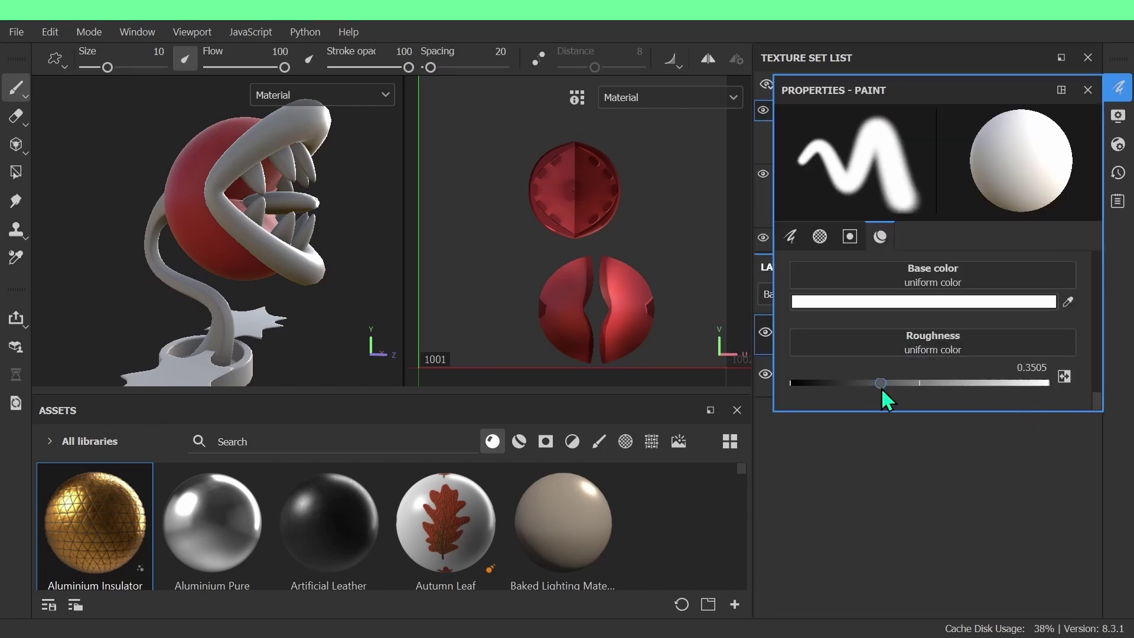
left_click_drag(881, 384, 941, 383)
scroll(881, 401, "up", 3)
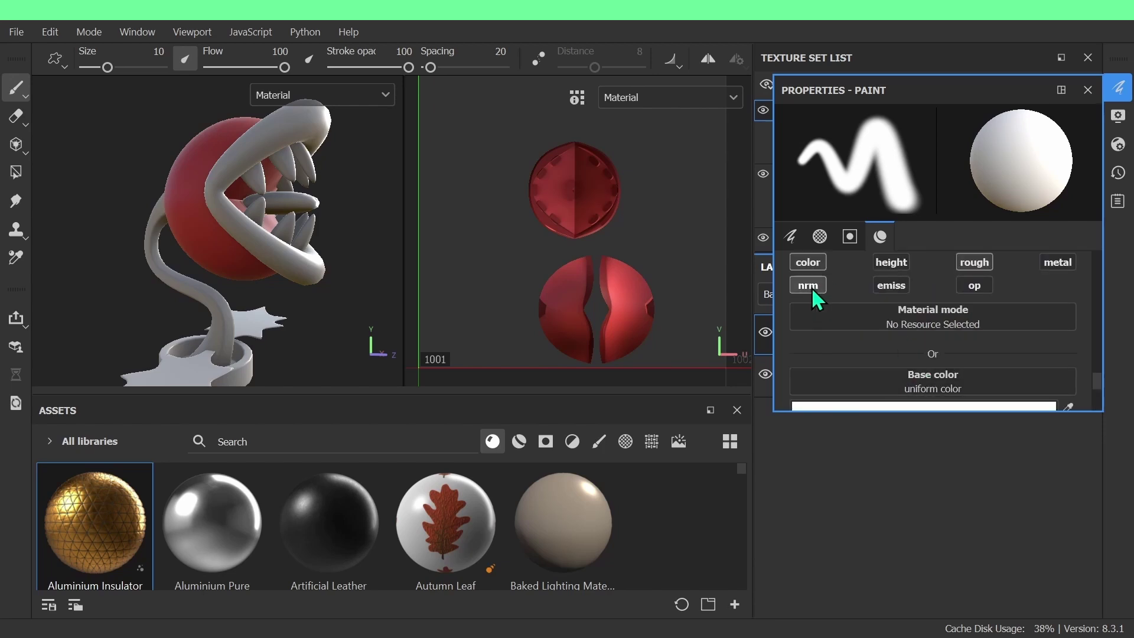
Paint a large white spot on the upper front of the red head with brush size 32.62
left_click_drag(128, 206, 189, 253, "alt")
right_click_drag(189, 253, 227, 241, "ctrl")
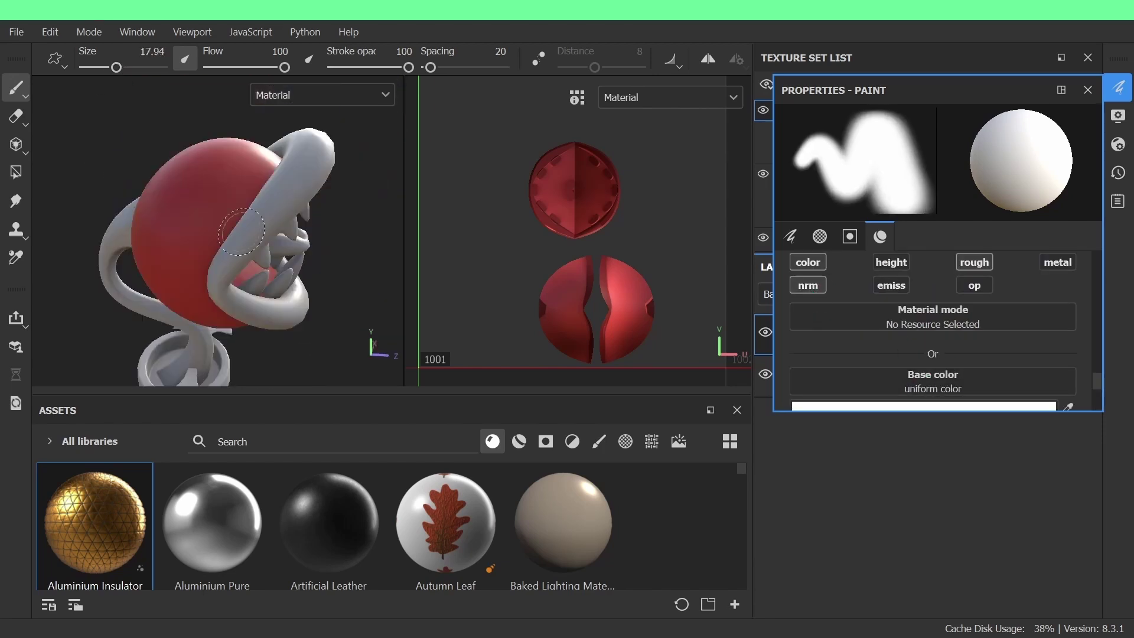
scroll(217, 226, "down", 3)
scroll(323, 202, "up", 5)
mouse_move(316, 246)
left_mouse_down("alt")
mouse_move(323, 201)
mouse_move(228, 199)
left_mouse_up("alt")
right_click_drag(227, 200, 235, 200, "ctrl")
left_click(234, 198)
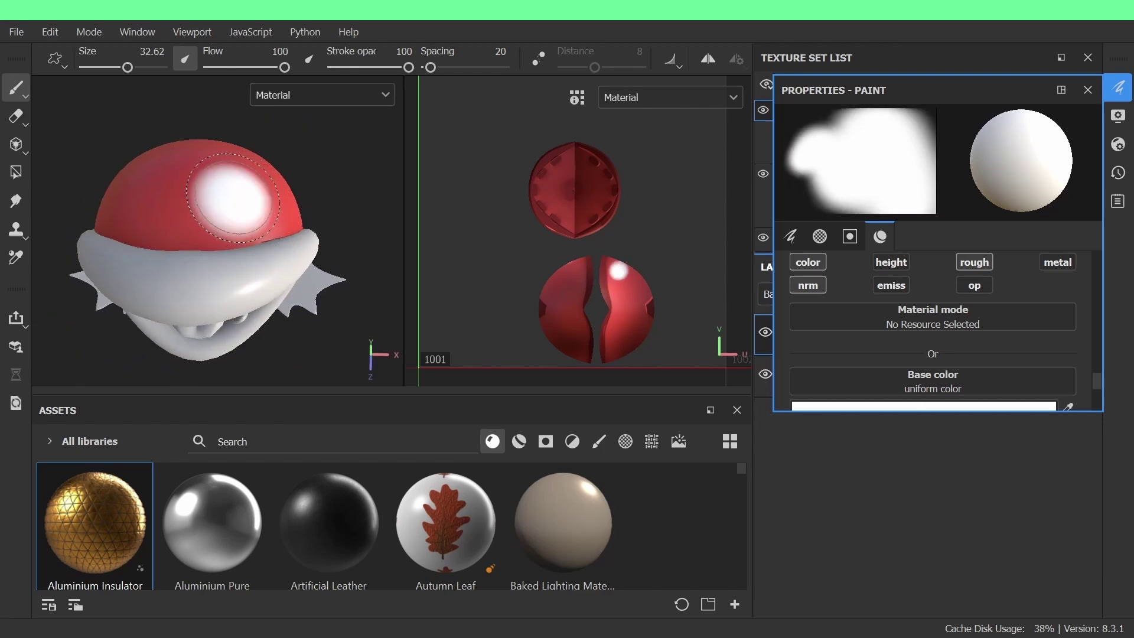
Paint more white spots around one side and the back of the head with brush sizes between 39.83 and 20.36
mouse_move(238, 206)
left_mouse_down("alt")
mouse_move(250, 239)
mouse_move(204, 235)
mouse_move(207, 246)
mouse_move(156, 201)
mouse_move(332, 329)
mouse_move(285, 266)
mouse_move(248, 239)
left_mouse_up("alt")
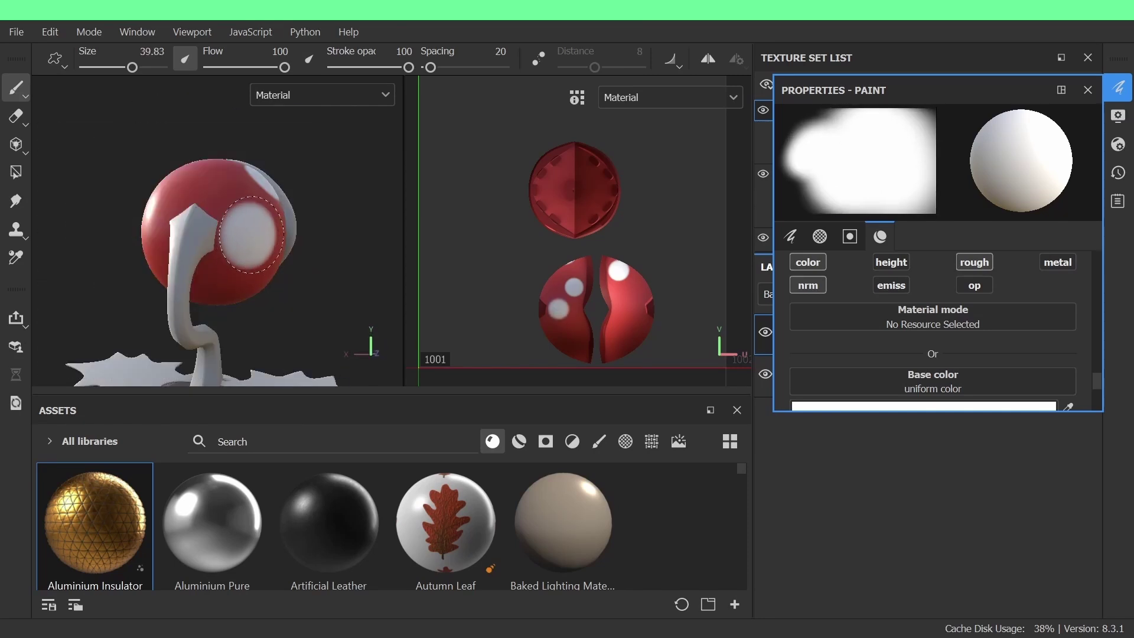
mouse_move(357, 280)
left_mouse_down("alt")
mouse_move(229, 243)
mouse_move(296, 272)
mouse_move(272, 255)
mouse_move(237, 294)
left_mouse_up("alt")
key("bracketleft")
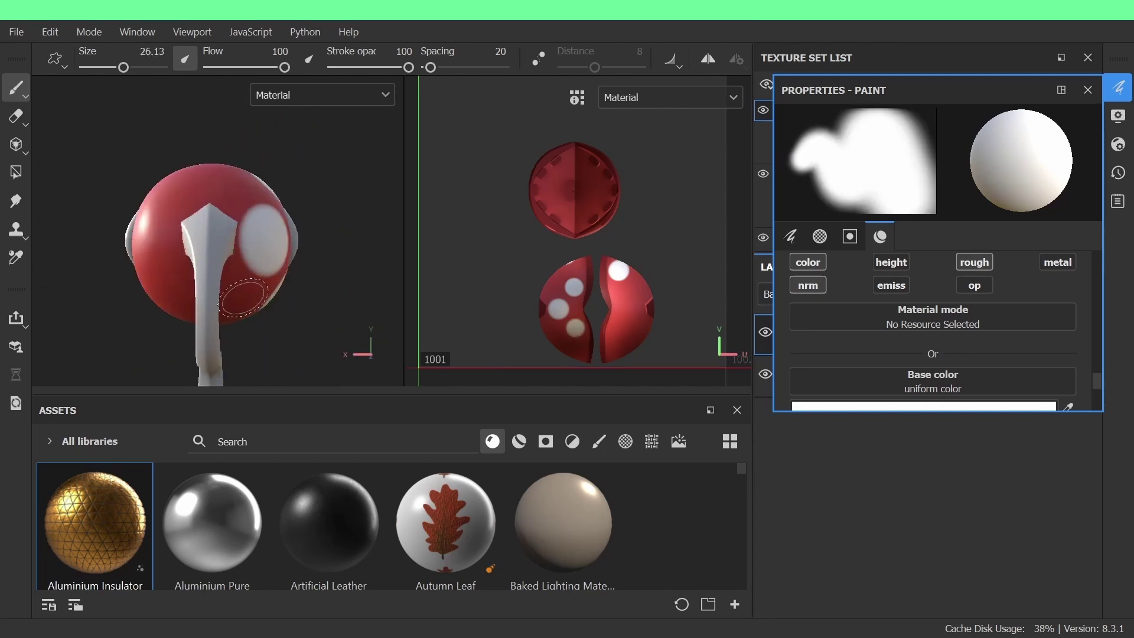
right_click_drag(236, 294, 224, 293, "ctrl")
left_click_drag(234, 301, 285, 235, "alt")
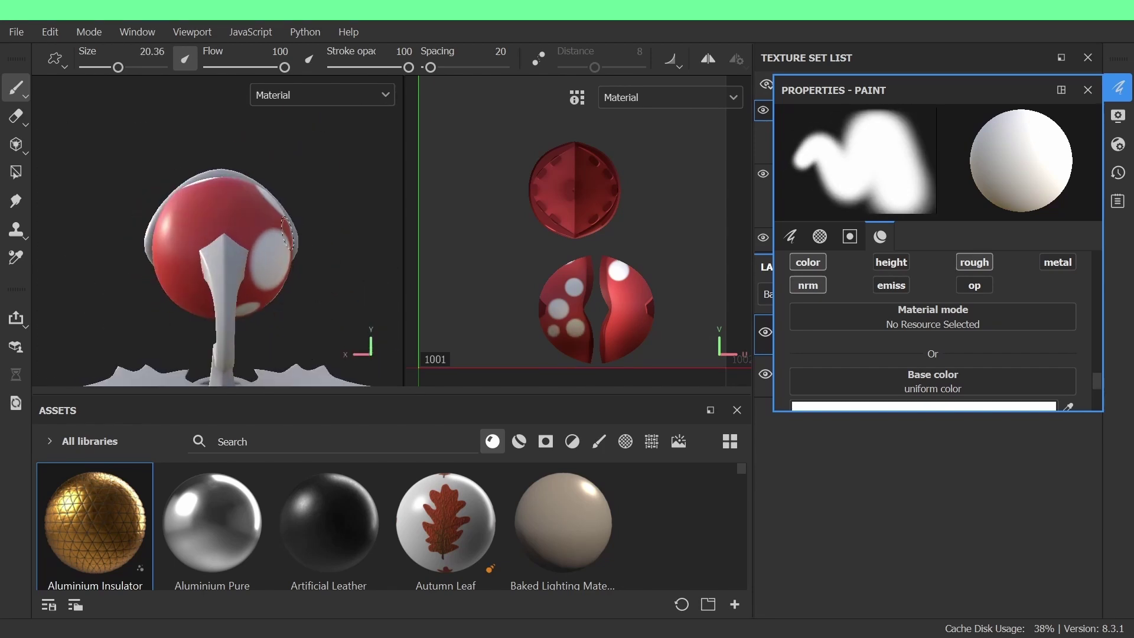
mouse_move(238, 205)
left_mouse_down("alt")
mouse_move(243, 195)
mouse_move(299, 316)
mouse_move(238, 226)
mouse_move(321, 234)
left_mouse_up("alt")
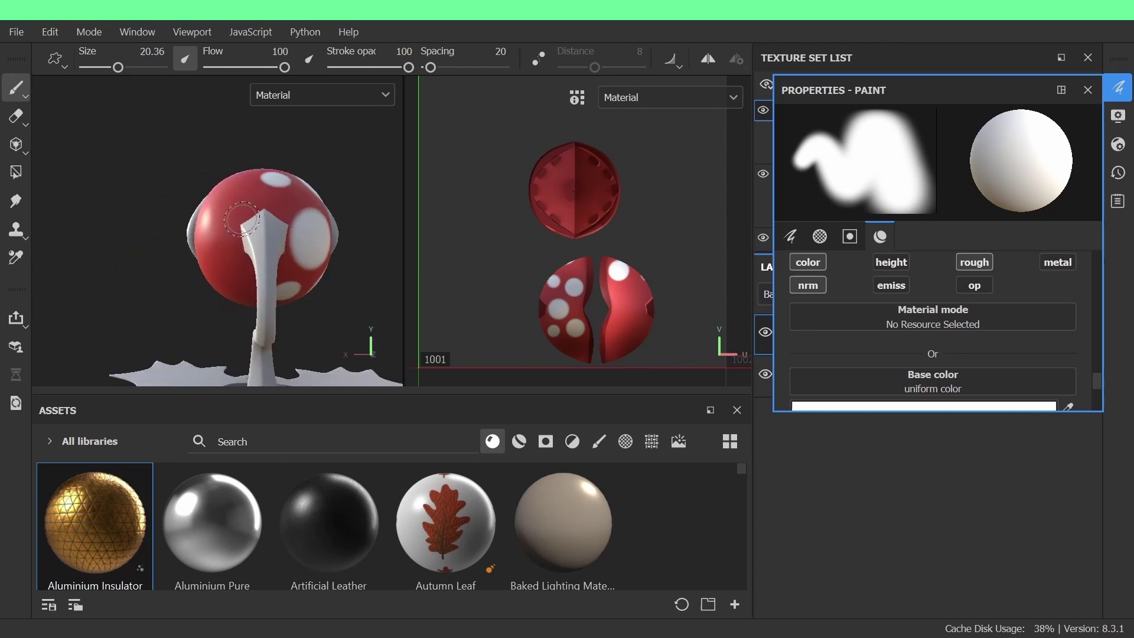
Add small and large white spots on the other side of the head with a brush size up to 32.62, undoing one misplaced spot
left_click_drag(219, 215, 239, 284, "alt")
right_click_drag(240, 283, 257, 284, "ctrl")
mouse_move(257, 283)
left_mouse_down("alt")
mouse_move(240, 275)
mouse_move(278, 248)
mouse_move(260, 260)
left_mouse_up("alt")
left_click(236, 277)
scroll(236, 276, "down", 3)
key("ctrl+z")
left_click_drag(157, 327, 242, 260, "alt")
scroll(247, 255, "up", 4)
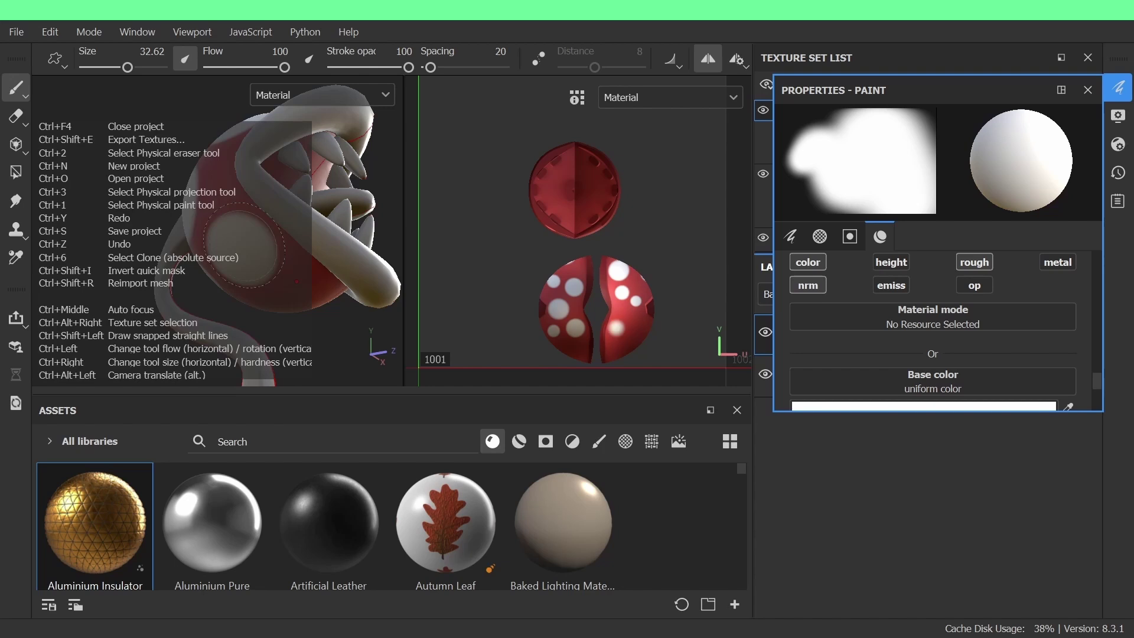
key("ctrl")
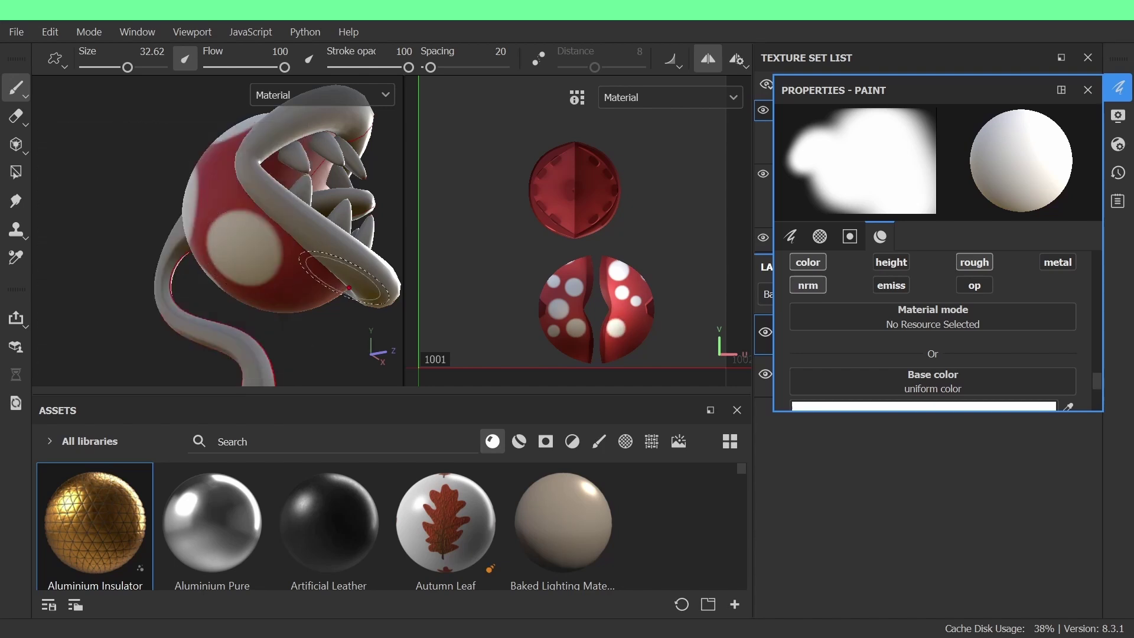
Paint another white spot on the side of the head near the stem with brush size 26.13 and turn off symmetry
left_click_drag(345, 277, 172, 250, "alt")
scroll(429, 314, "up", 3)
mouse_move(354, 320)
middle_mouse_down("alt")
mouse_move(319, 347)
mouse_move(328, 356)
middle_mouse_up("alt")
right_click_drag(301, 237, 291, 238, "ctrl")
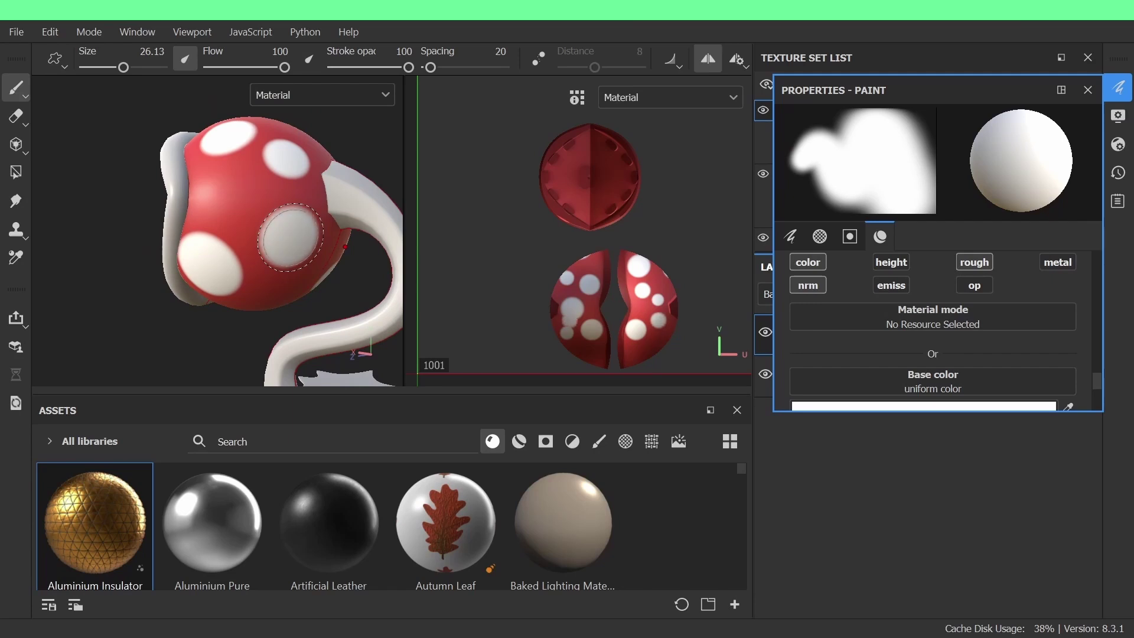
left_click_drag(290, 236, 312, 154, "alt")
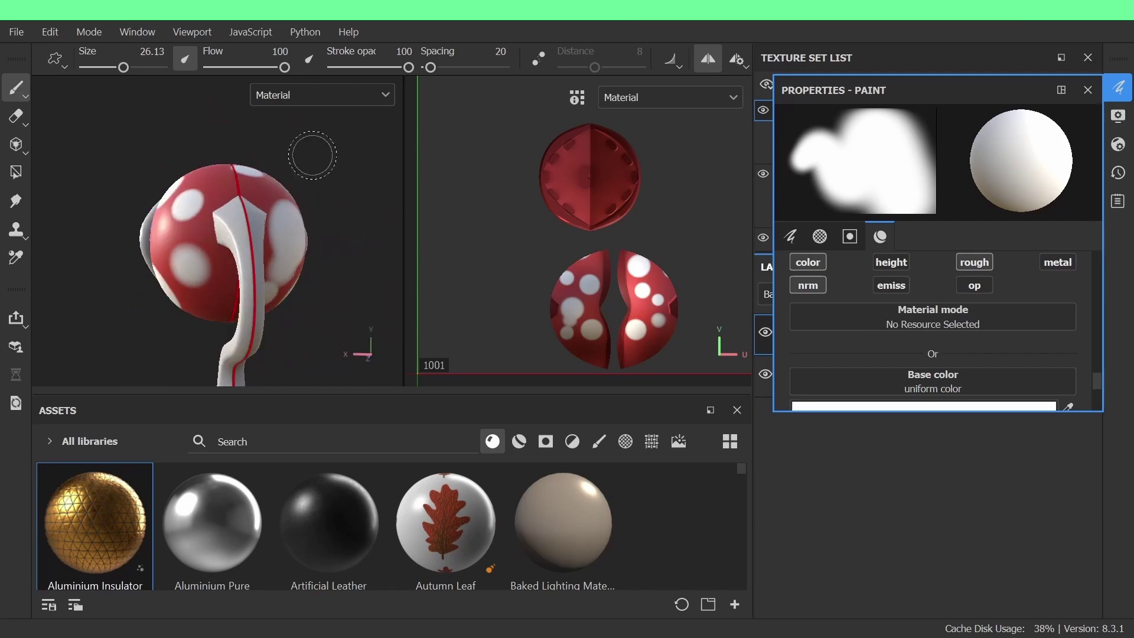
left_click(699, 61)
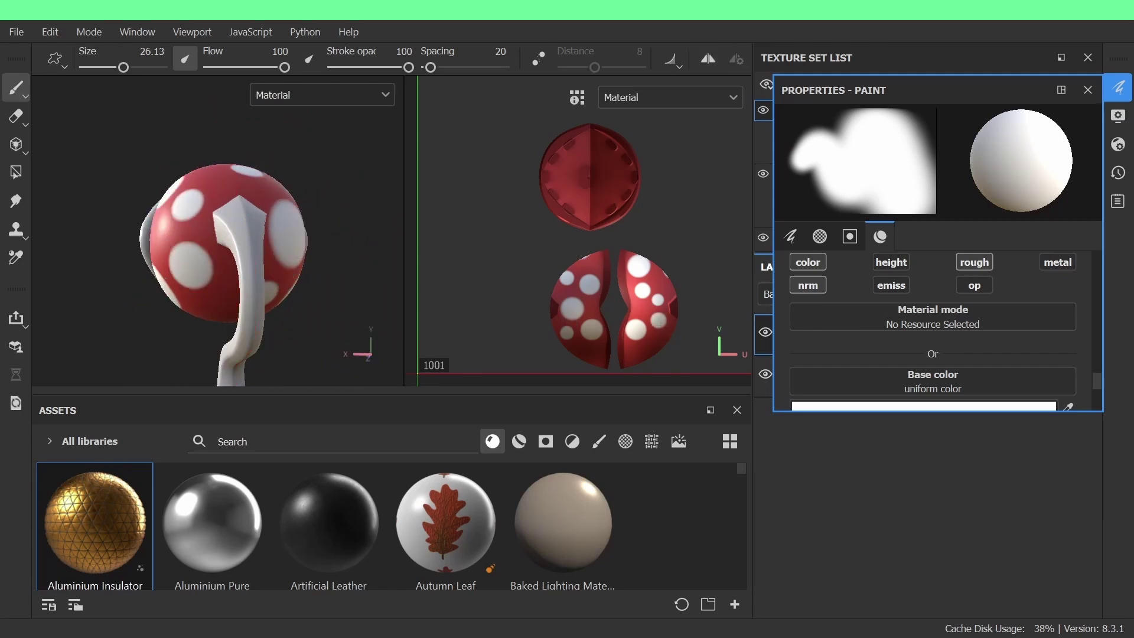
Hide the Top Teeth texture set to clear the view into the mouth
left_click_drag(356, 190, 145, 264, "alt")
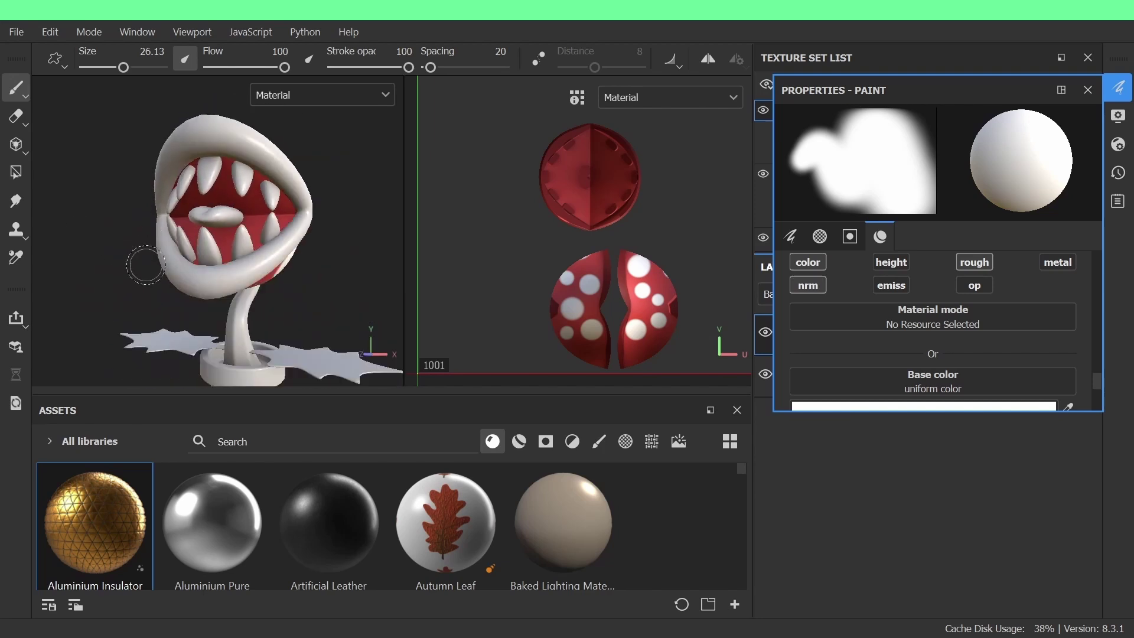
left_click(1088, 90)
scroll(768, 225, "down", 3)
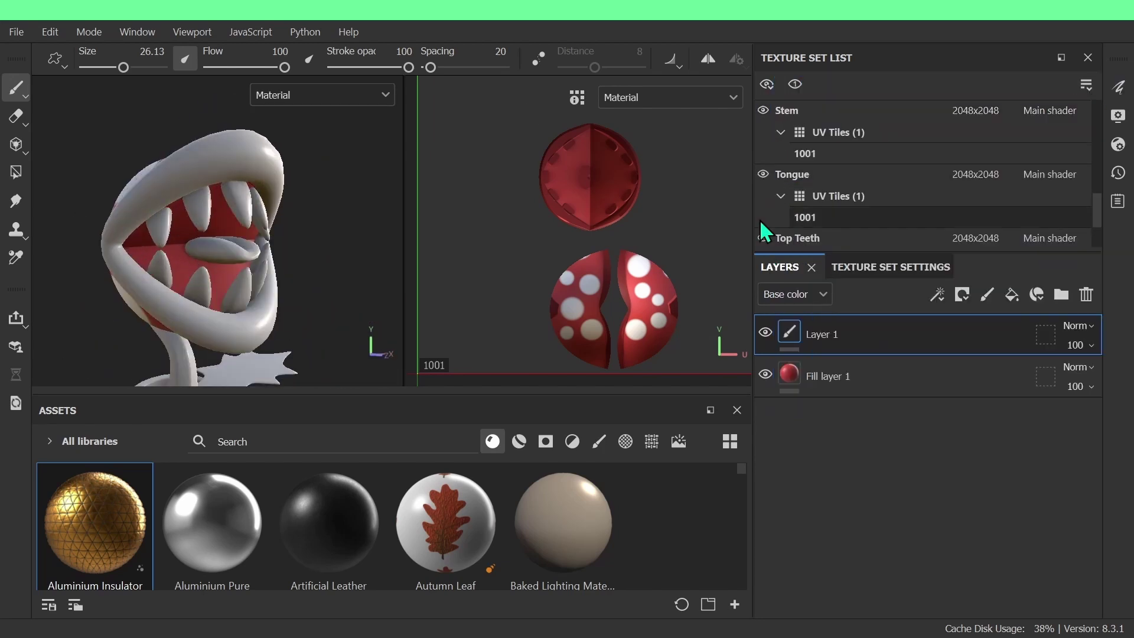
scroll(760, 217, "down", 1)
left_click(764, 175)
scroll(785, 197, "up", 4)
scroll(829, 198, "down", 1)
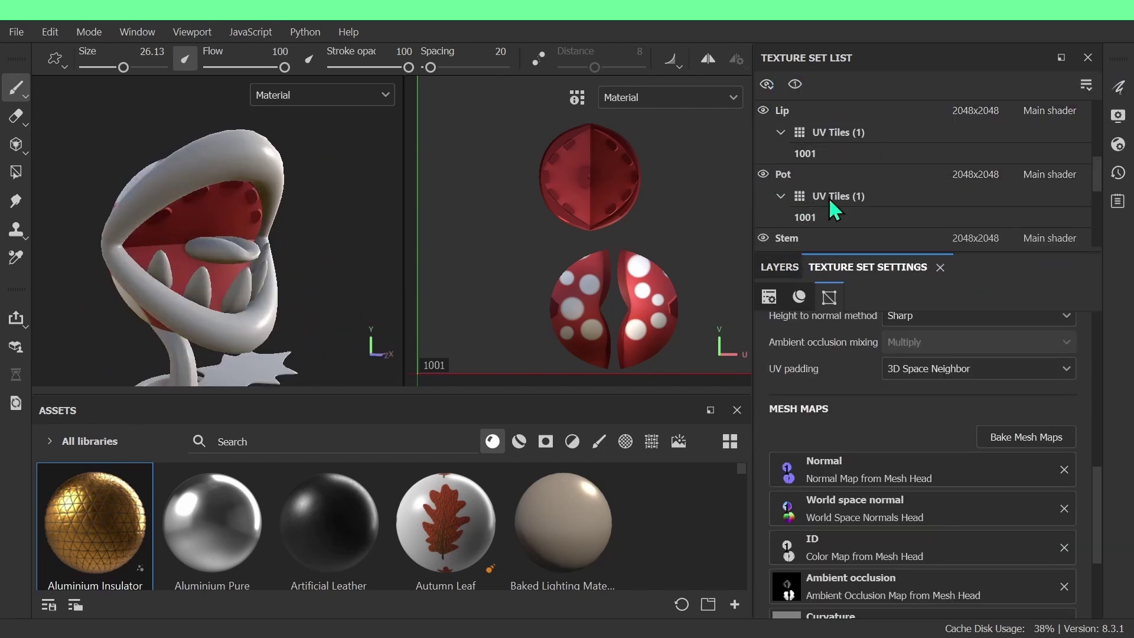
Hide the lower teeth and Tongue texture sets to expose the back of the mouth
scroll(828, 197, "up", 3)
left_click(764, 175)
left_click_drag(319, 236, 260, 236, "alt")
scroll(263, 236, "up", 2)
middle_click_drag(263, 230, 263, 192, "alt")
scroll(802, 158, "down", 5)
left_click(763, 175)
scroll(171, 275, "up", 3)
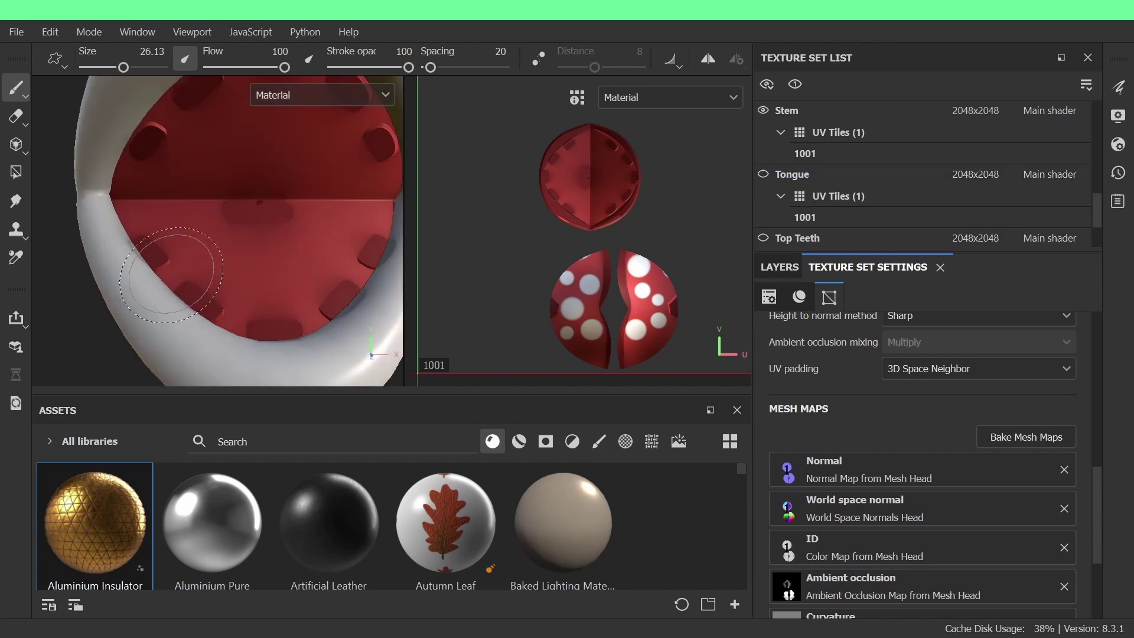
Paint a black mirrored outline of the throat opening at the back of the mouth with symmetry and brush size 3.29
scroll(171, 275, "up", 2)
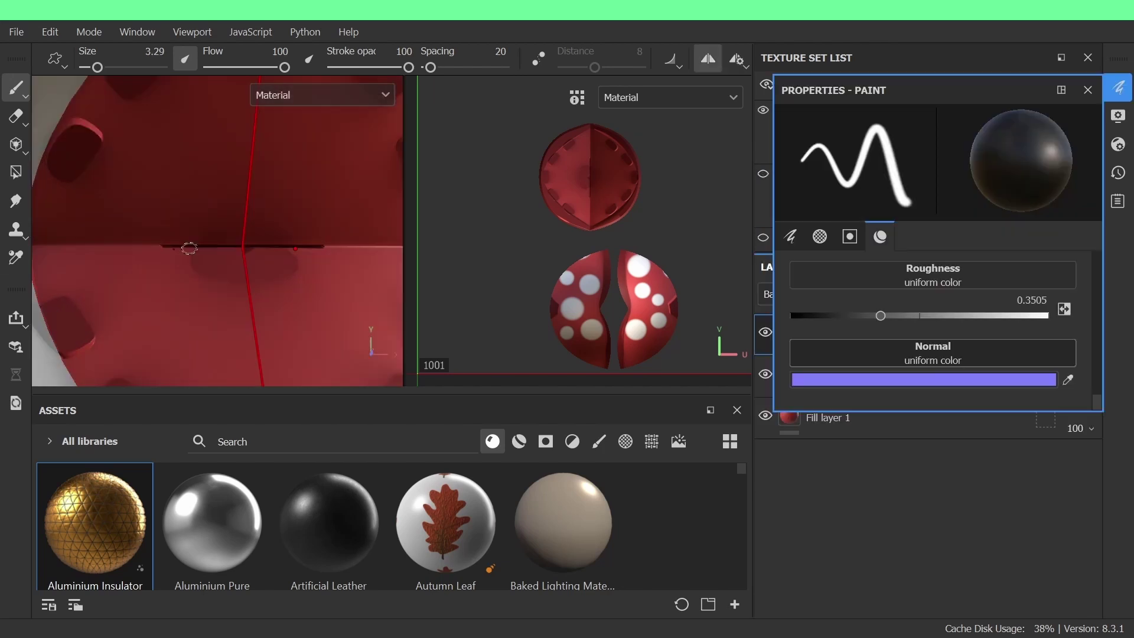
scroll(149, 226, "down", 3)
scroll(140, 212, "up", 3)
middle_click_drag(189, 185, 210, 225, "alt")
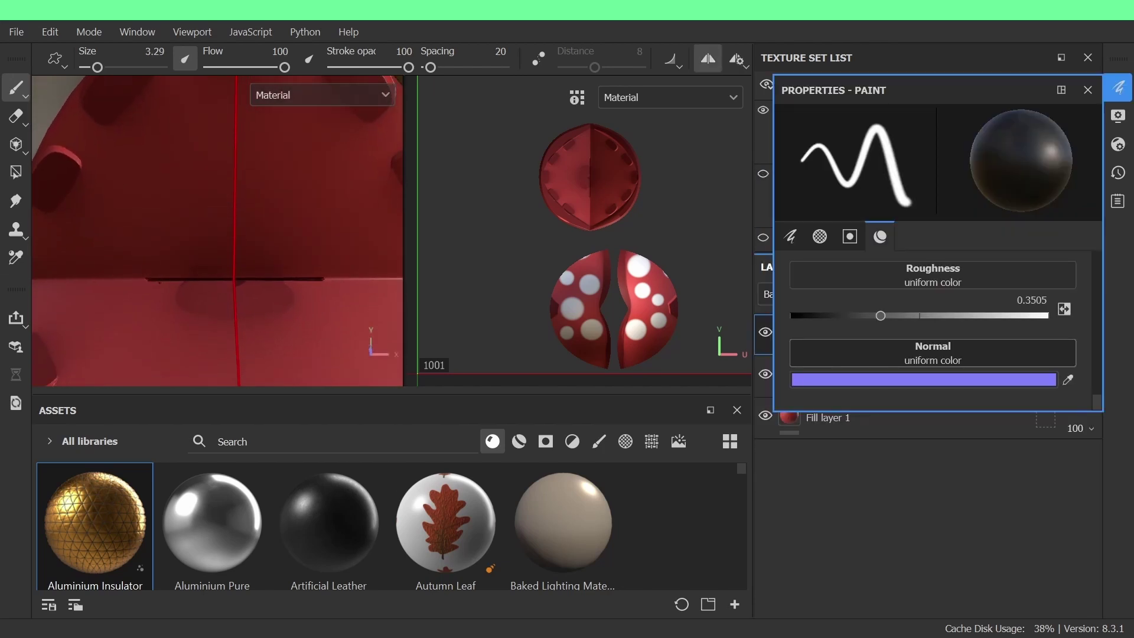
left_click_drag(150, 277, 180, 182)
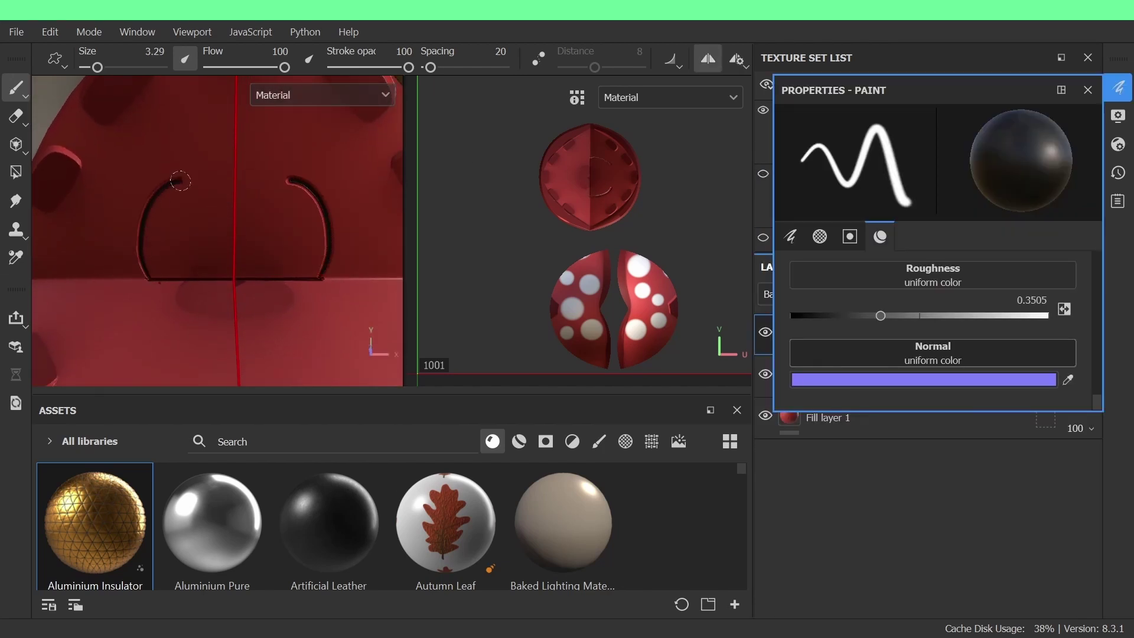
Fill the throat outline with solid black and extend the paint over the crease along its lower edge
mouse_move(161, 231)
left_mouse_down()
mouse_move(168, 208)
mouse_move(221, 206)
left_mouse_up()
scroll(198, 228, "up", 2)
mouse_move(208, 189)
left_mouse_down()
mouse_move(210, 259)
mouse_move(122, 258)
mouse_move(124, 284)
mouse_move(111, 236)
mouse_move(265, 230)
left_mouse_up()
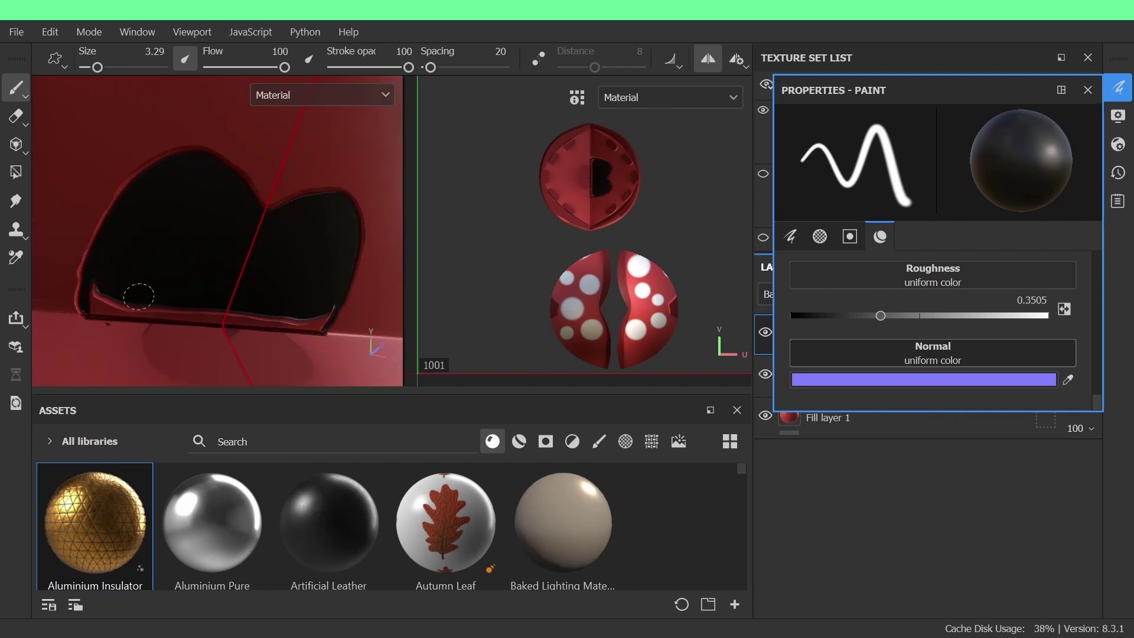
mouse_move(139, 296)
left_mouse_down()
mouse_move(96, 282)
mouse_move(217, 298)
left_mouse_up()
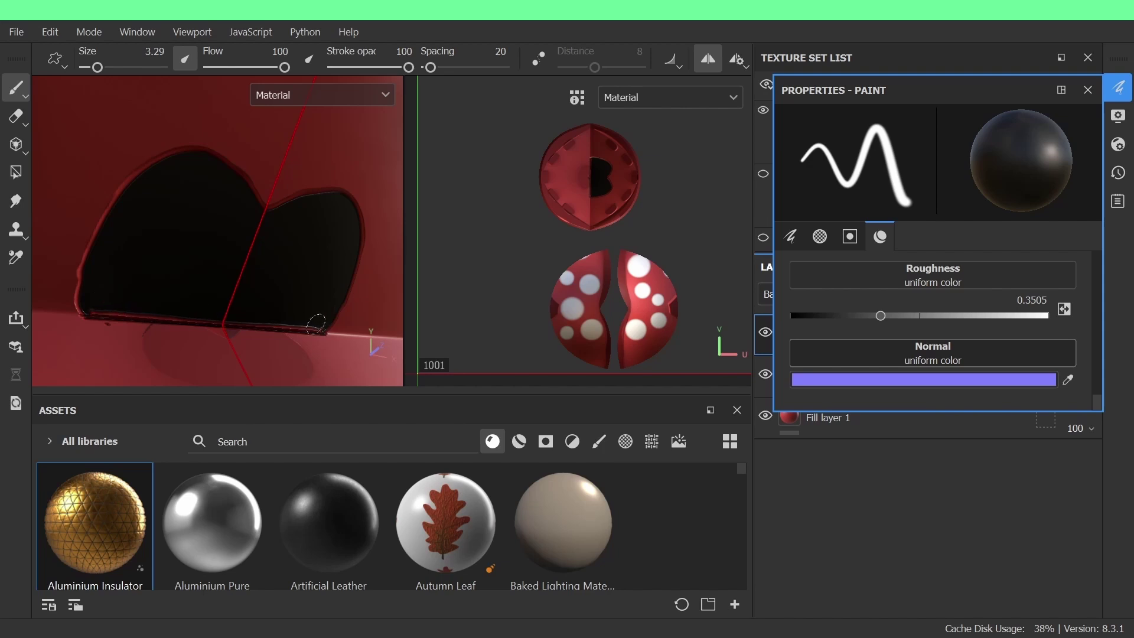
left_click_drag(286, 295, 233, 256, "alt")
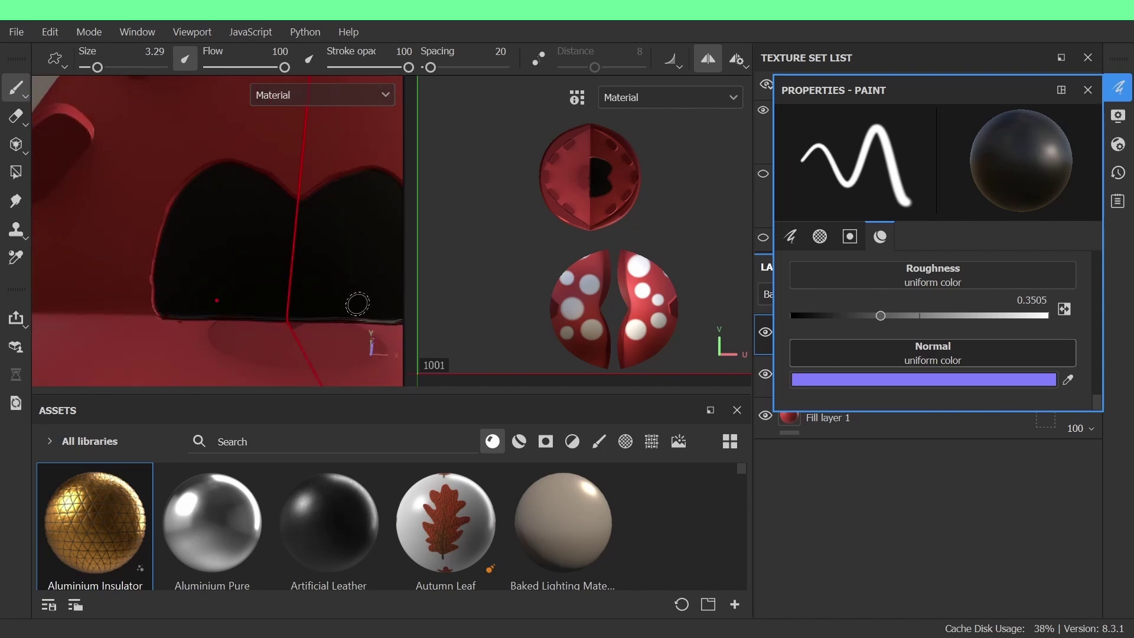
left_click_drag(356, 304, 273, 286, "alt")
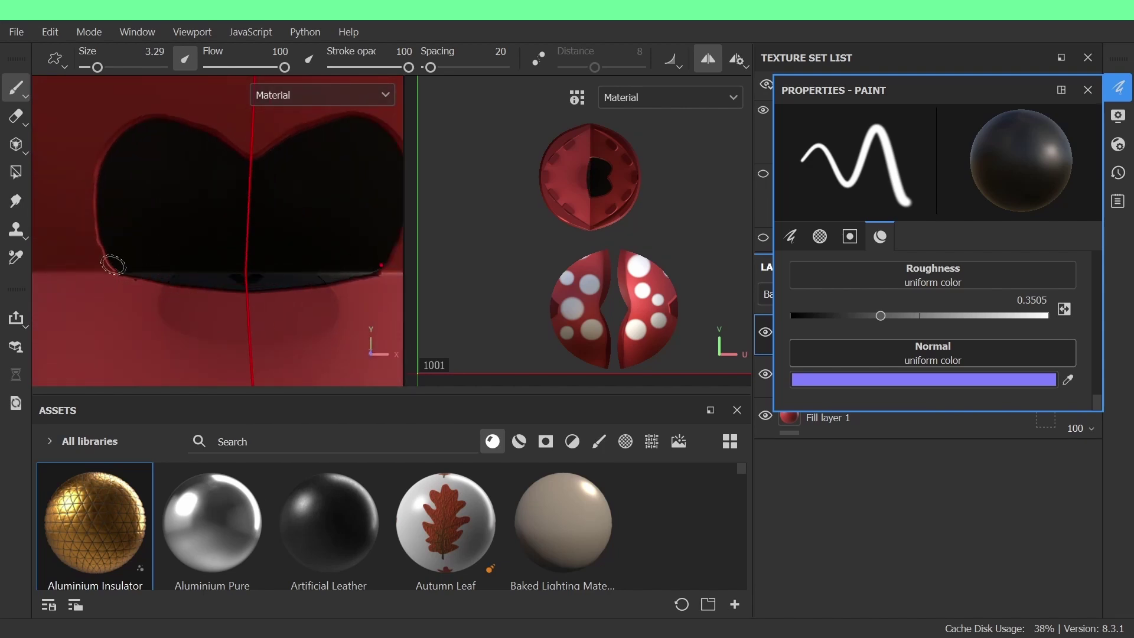
mouse_move(117, 269)
left_mouse_down()
mouse_move(139, 119)
mouse_move(246, 139)
left_mouse_up()
Smooth the throat's outer edge with black strokes using lazy mouse and a brush spacing of 19
mouse_move(430, 68)
left_mouse_down()
mouse_move(444, 68)
mouse_move(431, 68)
left_mouse_up()
left_click(538, 58)
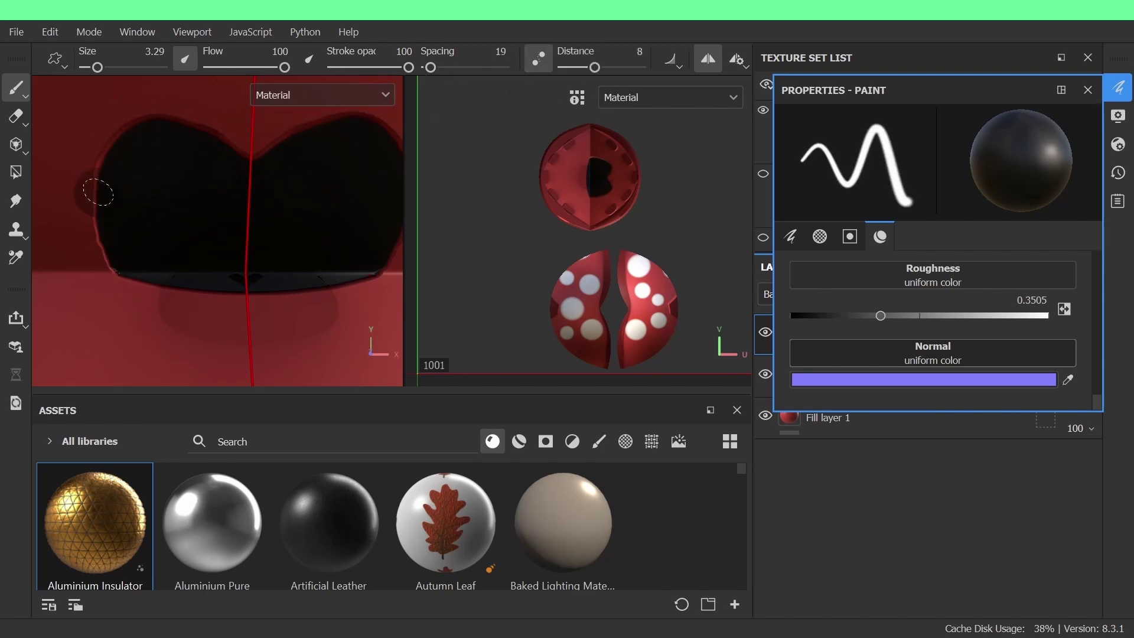
left_click_drag(114, 273, 255, 153)
key("ctrl+z")
mouse_move(108, 227)
left_mouse_down()
mouse_move(109, 137)
mouse_move(242, 142)
left_mouse_up()
mouse_move(155, 225)
left_mouse_down("alt")
mouse_move(248, 242)
mouse_move(267, 317)
mouse_move(225, 258)
left_mouse_up("alt")
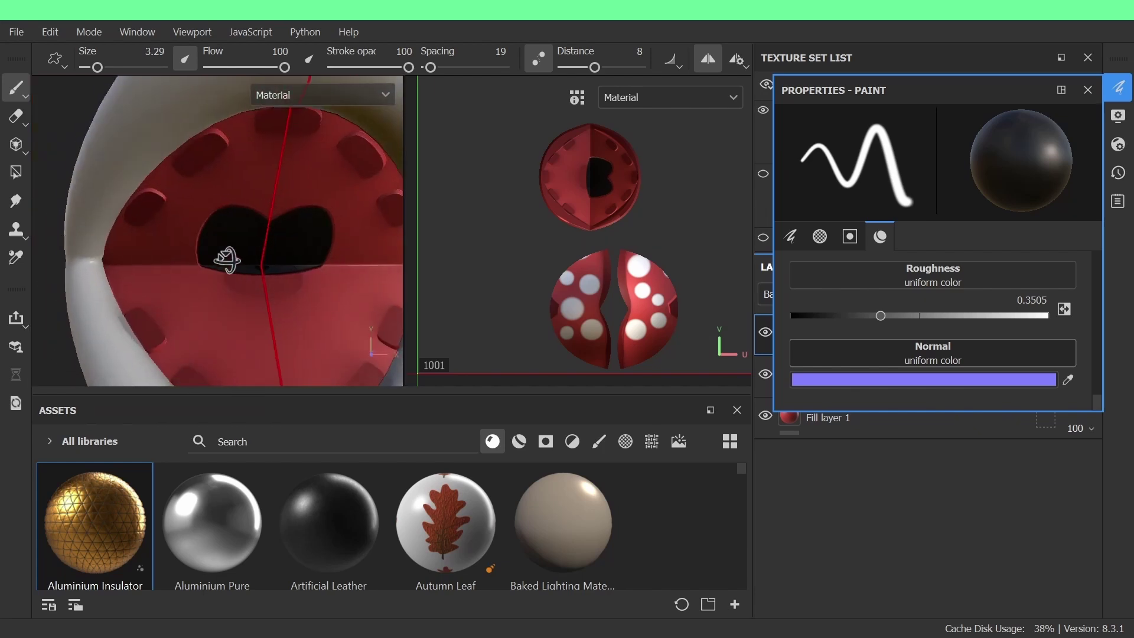
Inspect the painted throat opening inside the mouth from several angles and distances
scroll(229, 258, "down", 3)
scroll(136, 273, "down", 4)
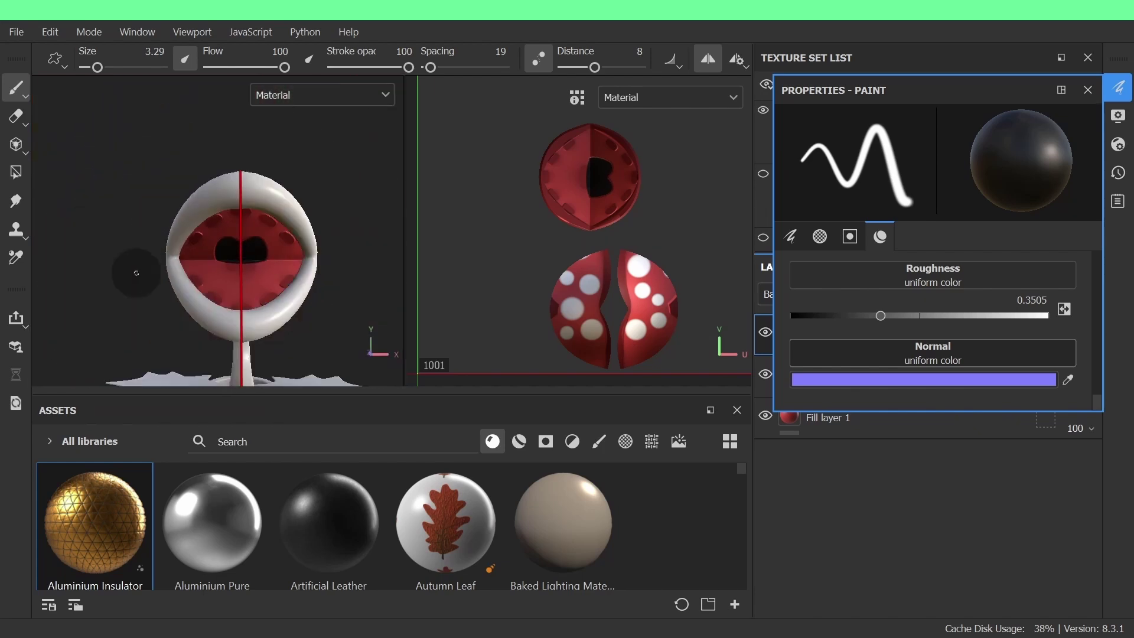
left_click_drag(136, 274, 104, 334, "alt")
scroll(104, 336, "up", 8)
scroll(69, 228, "down", 3)
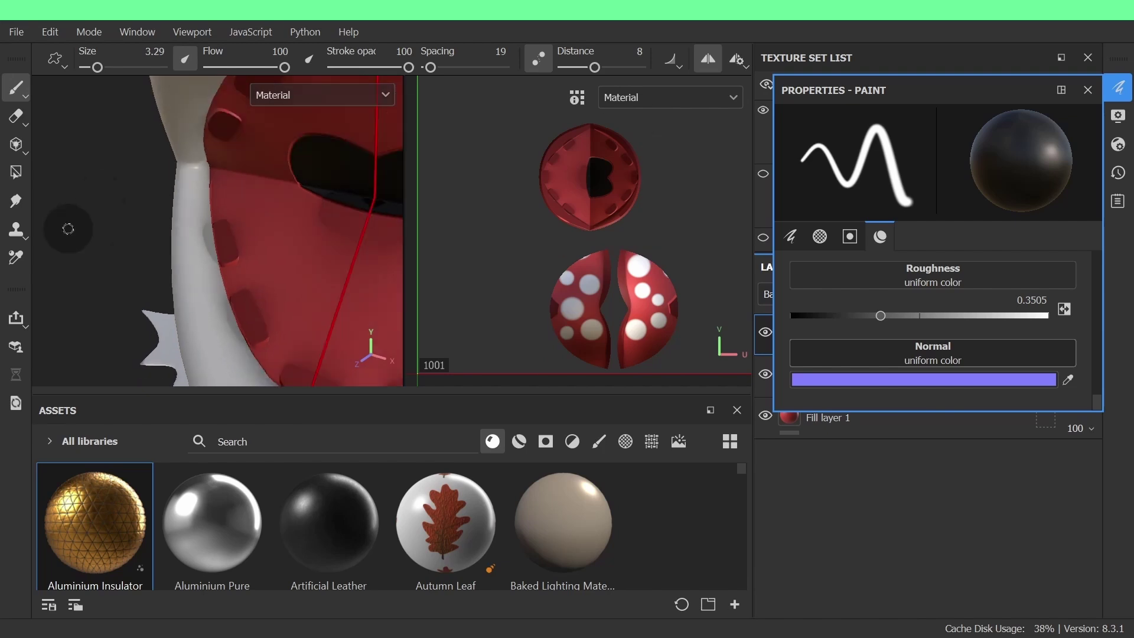
scroll(137, 152, "up", 3)
scroll(136, 152, "down", 5)
left_click_drag(136, 195, 151, 236, "alt+shift")
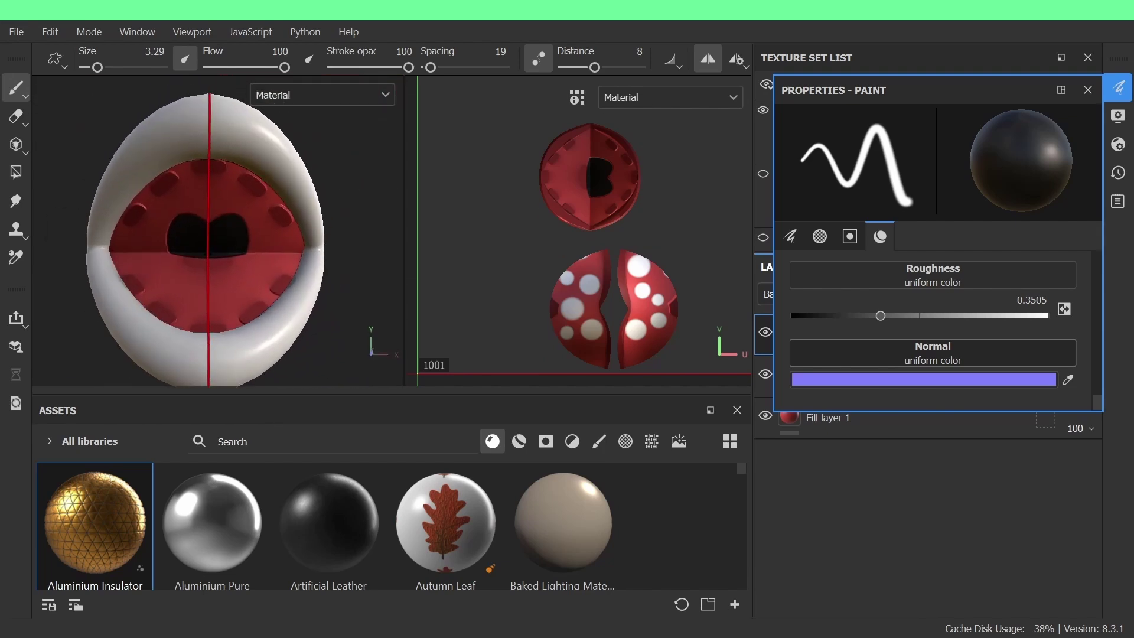
For the new top paint layer, sample the mouth's dark red as base color and set the paint height to about 0.38
left_click(1087, 90)
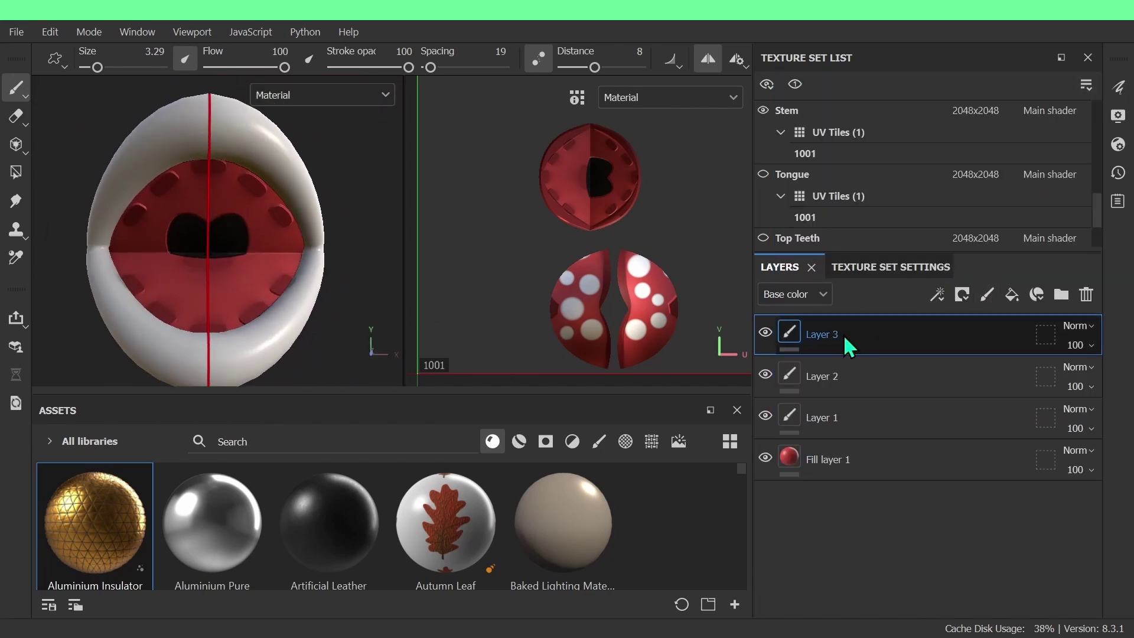
left_click(1118, 87)
scroll(960, 295, "up", 3)
left_click(933, 319)
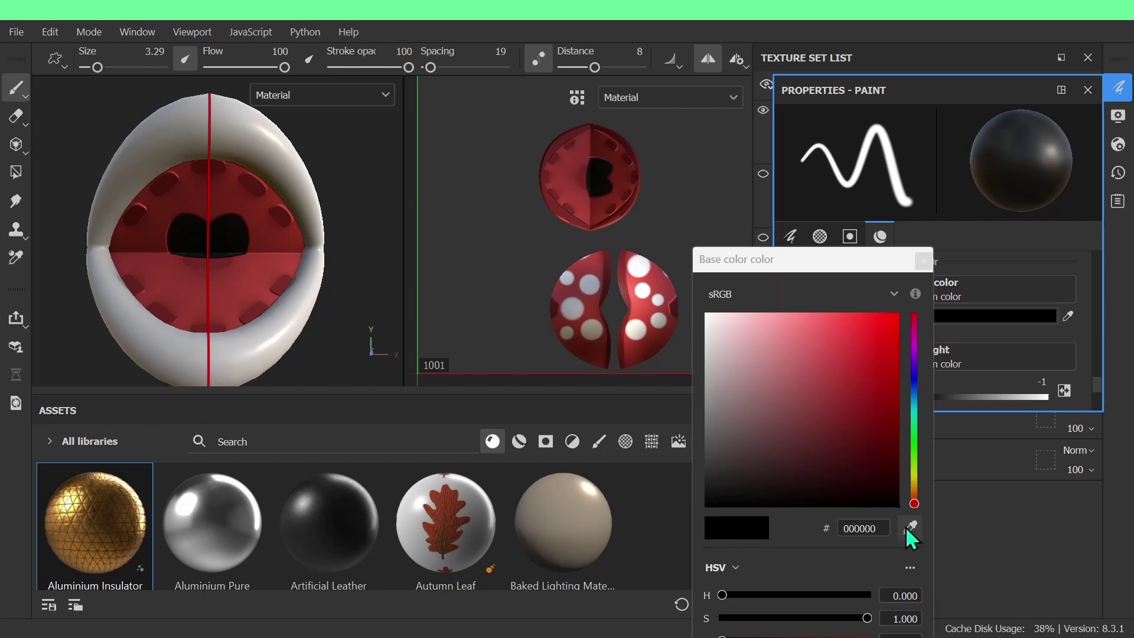
left_click(266, 272)
left_click(925, 261)
scroll(960, 331, "down", 1)
left_click_drag(964, 344, 974, 346)
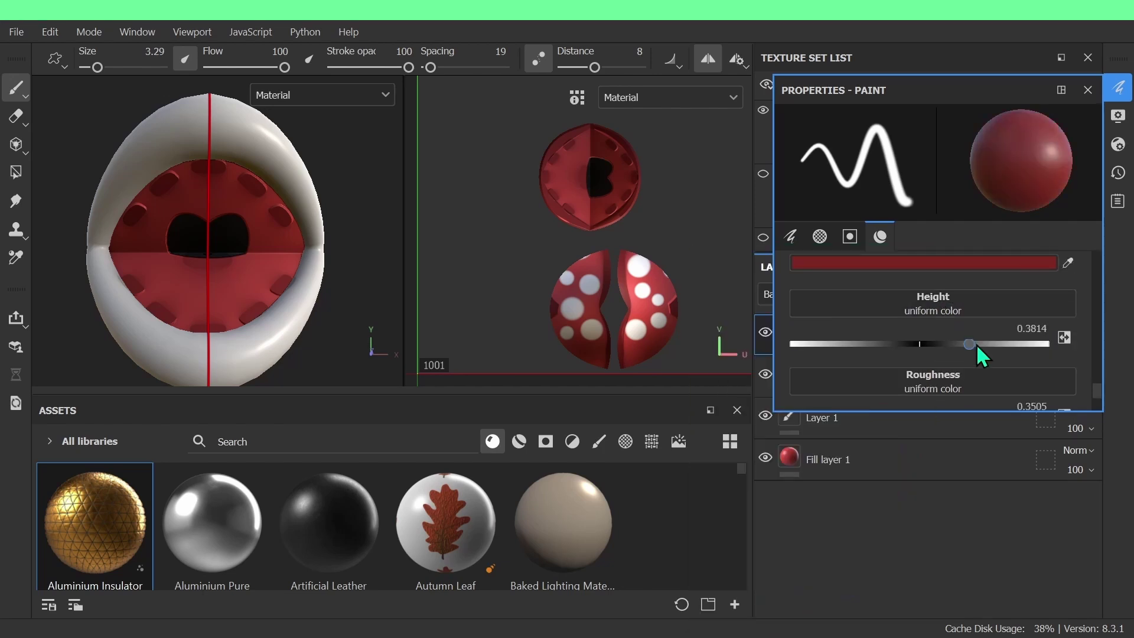
Set the paint height to 1 and paint mirrored wavy ridges across the upper mouth, above and beside the throat opening
left_click_drag(973, 346, 1046, 346)
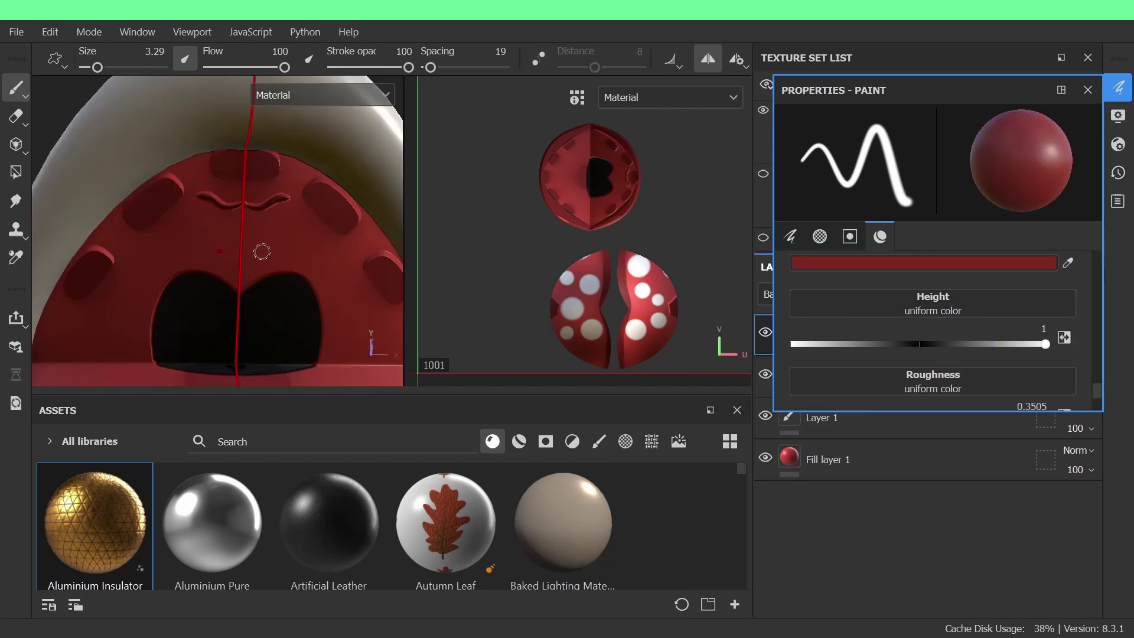
left_click_drag(261, 252, 361, 255)
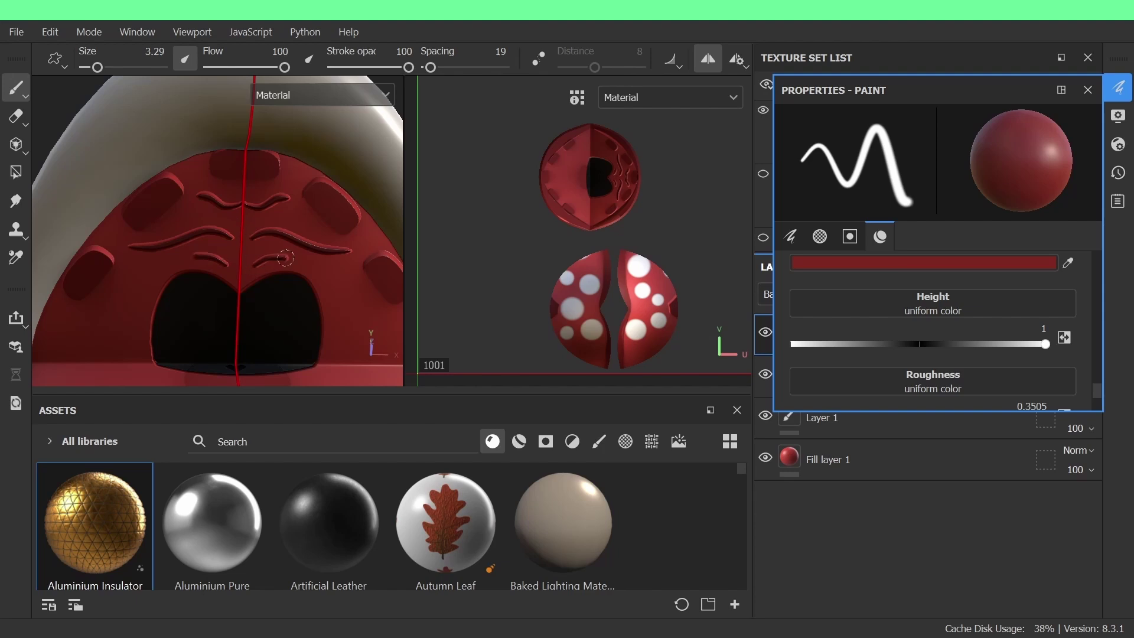
mouse_move(286, 258)
left_mouse_down()
mouse_move(342, 295)
mouse_move(373, 288)
left_mouse_up()
left_click_drag(319, 248, 263, 182, "alt")
middle_click_drag(264, 183, 246, 165, "alt")
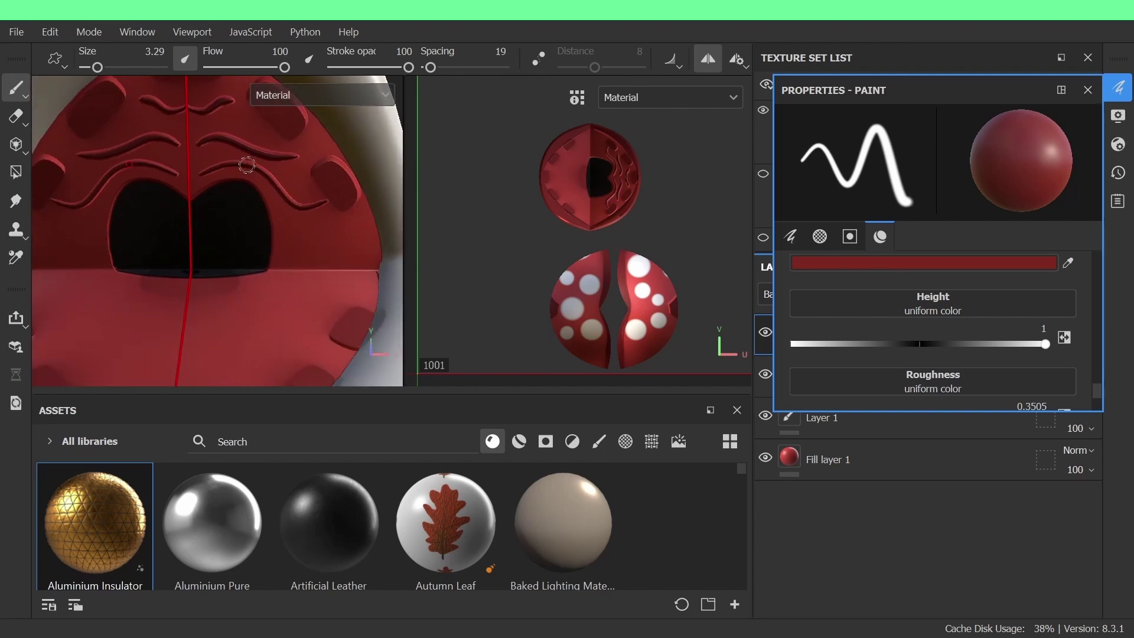
mouse_move(275, 230)
left_mouse_down()
mouse_move(368, 229)
mouse_move(309, 176)
left_mouse_up()
middle_click_drag(309, 176, 318, 172, "alt")
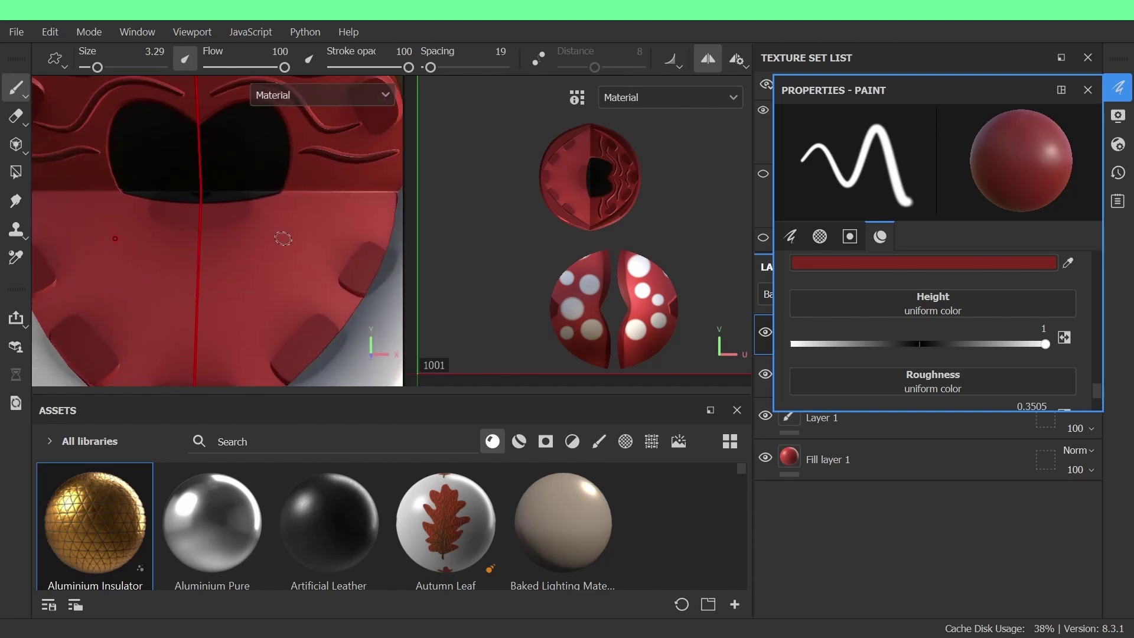
Paint mirrored wavy ridges in rows across the lower half of the mouth, redoing the uneven strokes
mouse_move(284, 238)
left_mouse_down("alt")
mouse_move(254, 251)
mouse_move(358, 223)
left_mouse_up("alt")
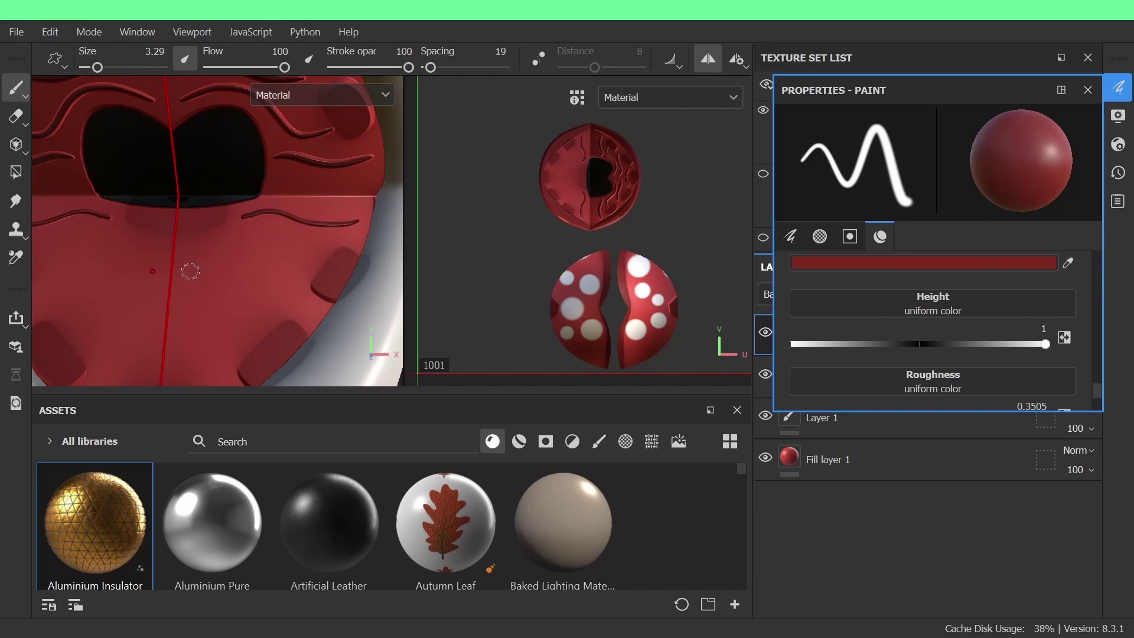
left_click_drag(190, 271, 342, 243)
key("ctrl+z")
left_click_drag(195, 256, 316, 228)
left_click_drag(197, 288, 317, 254)
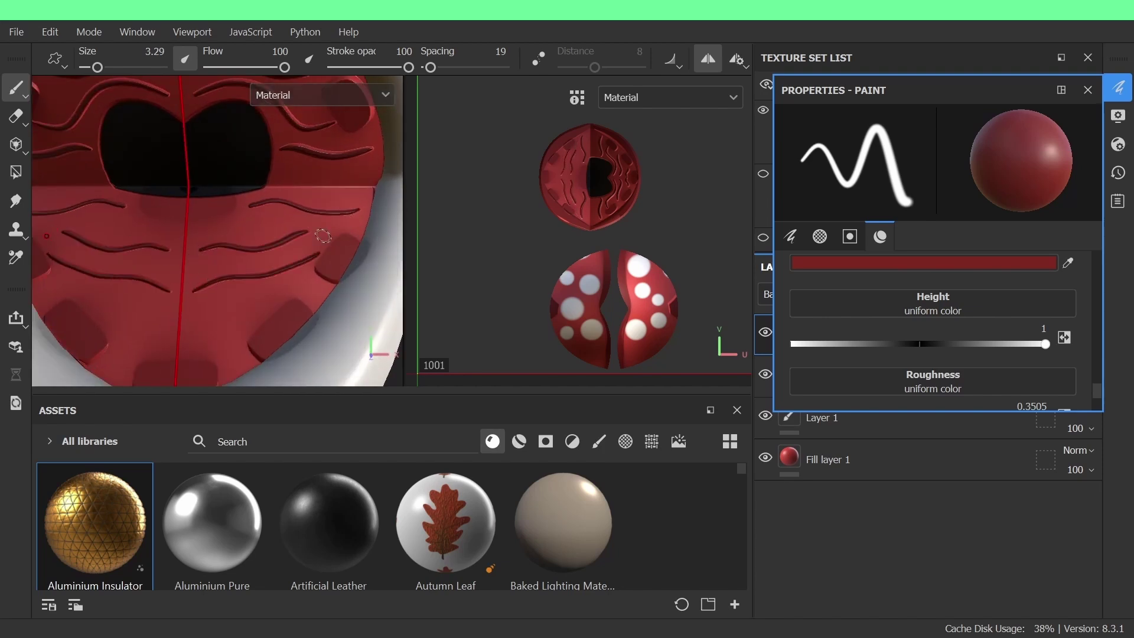
key("ctrl+z")
left_click_drag(194, 287, 306, 256)
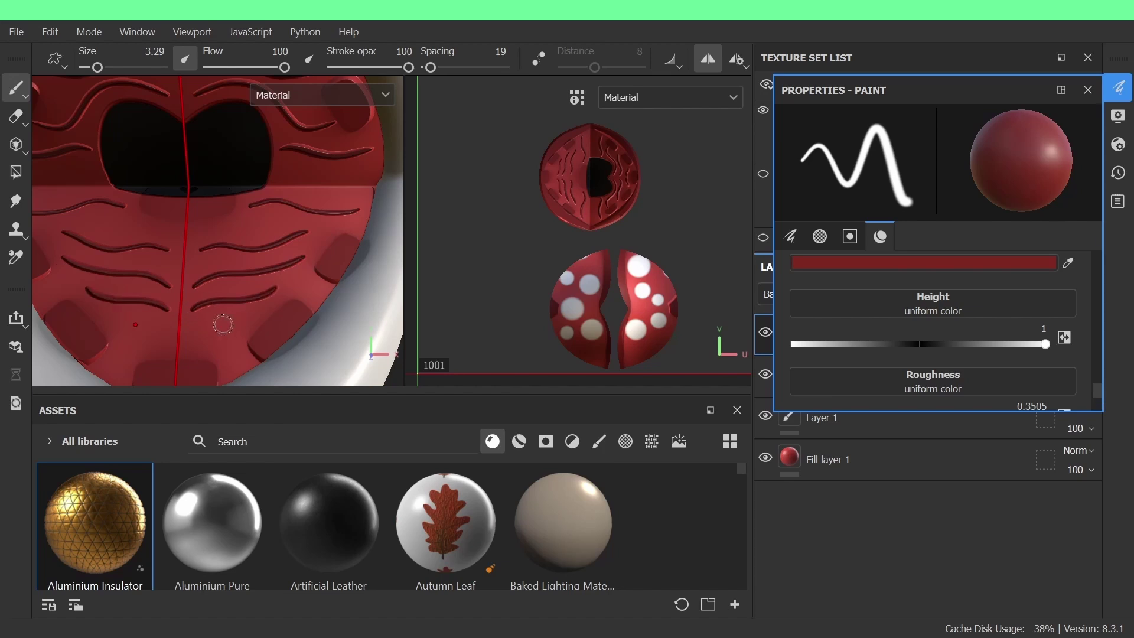
mouse_move(188, 334)
left_mouse_down()
mouse_move(278, 300)
mouse_move(296, 281)
mouse_move(154, 271)
mouse_move(316, 275)
left_mouse_up()
scroll(224, 326, "down", 5)
left_click(1096, 87)
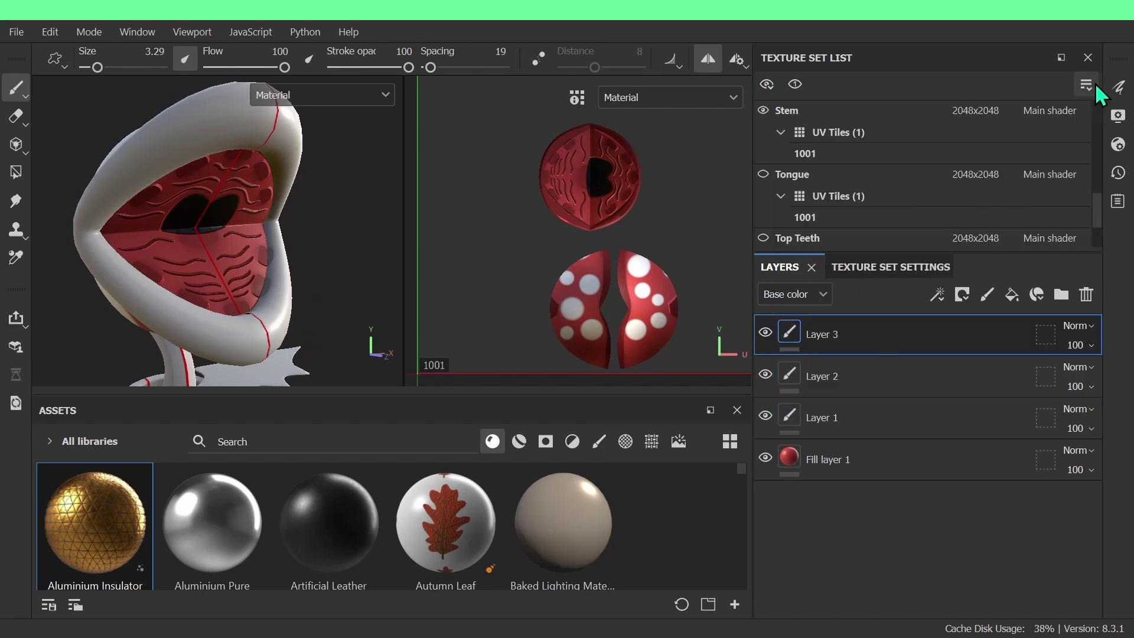
Show the Tongue texture set briefly to check it inside the mouth, and make the Top Teeth texture set visible
left_click(765, 175)
scroll(284, 227, "up", 5)
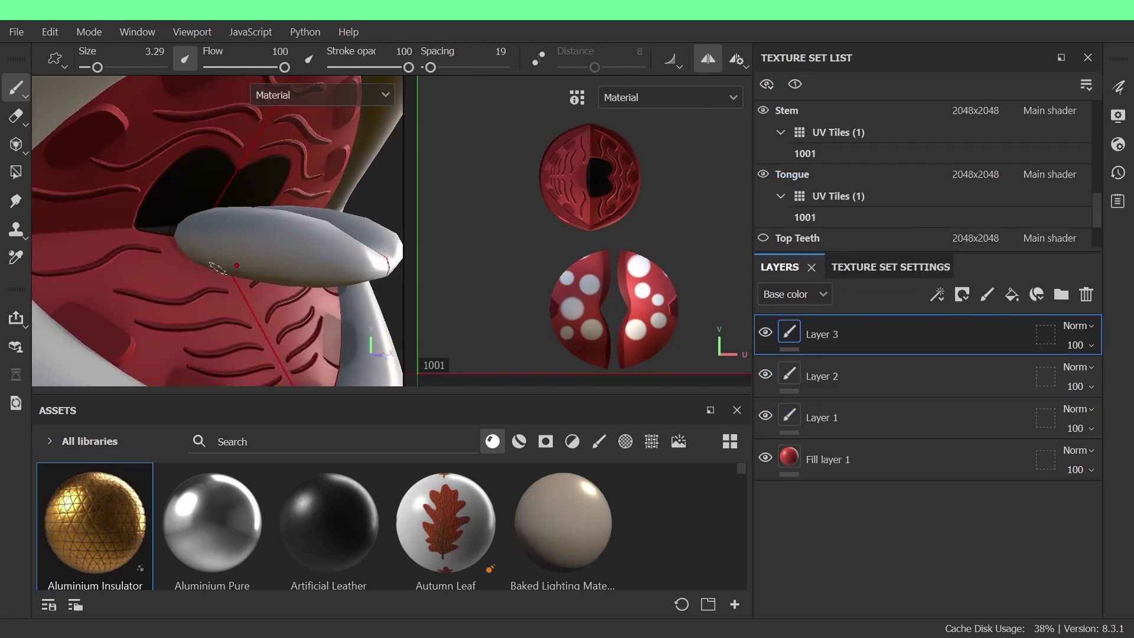
left_click_drag(289, 224, 180, 224, "alt")
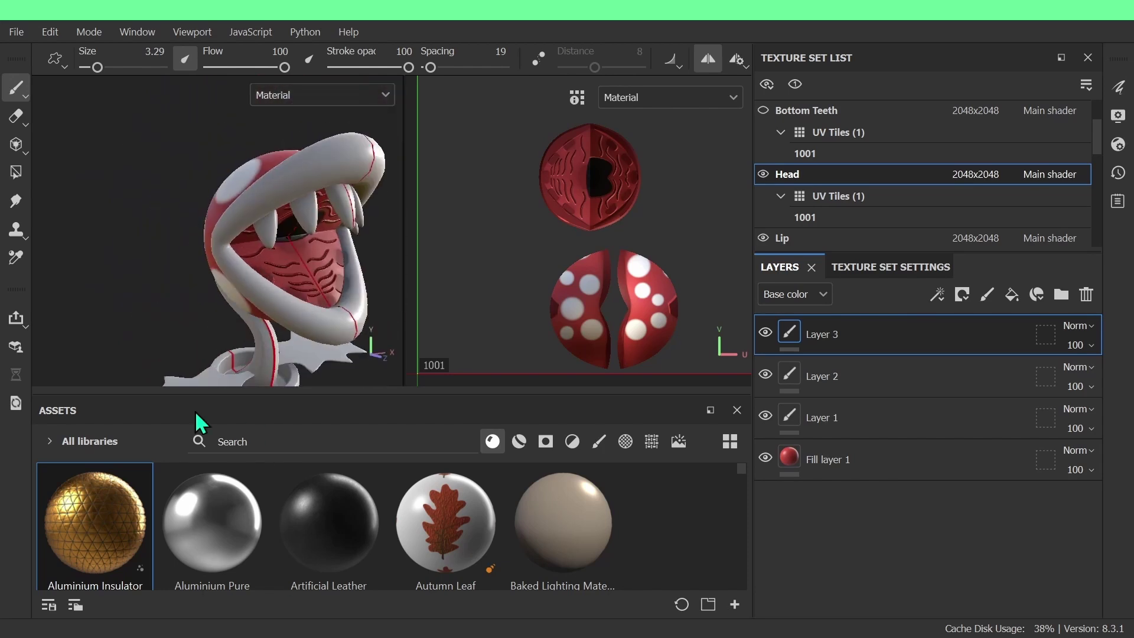
left_click_drag(212, 523, 228, 388)
scroll(850, 229, "down", 3)
scroll(849, 195, "up", 3)
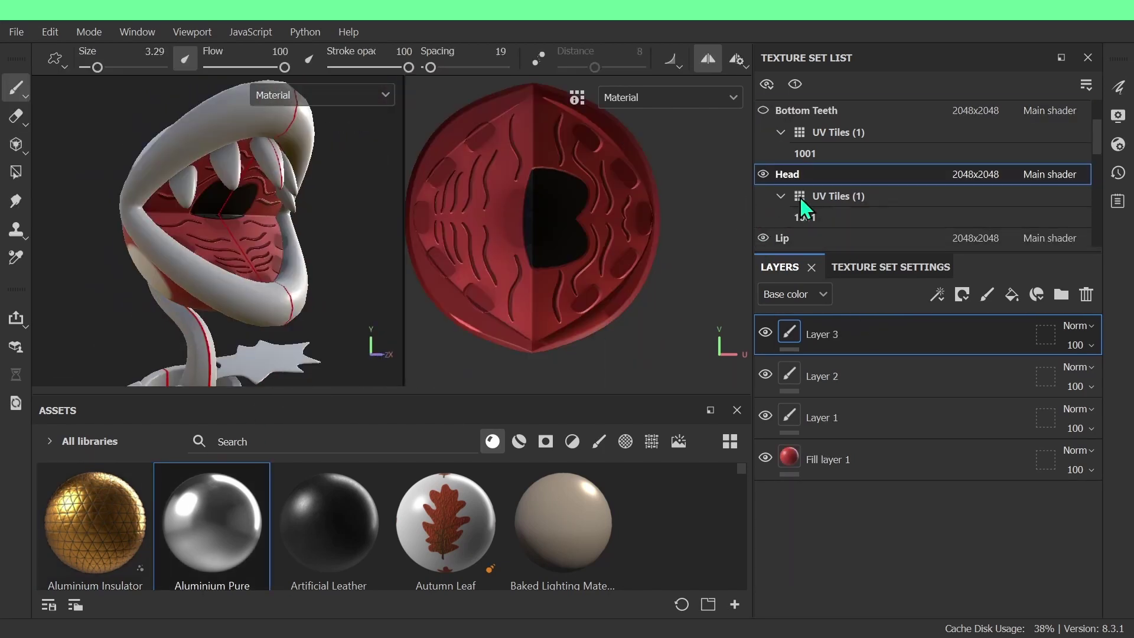
In the Lip texture set, place a fill layer beneath Layer 1 with base color FFFFFF and roughness of about 0.35
left_click(782, 237)
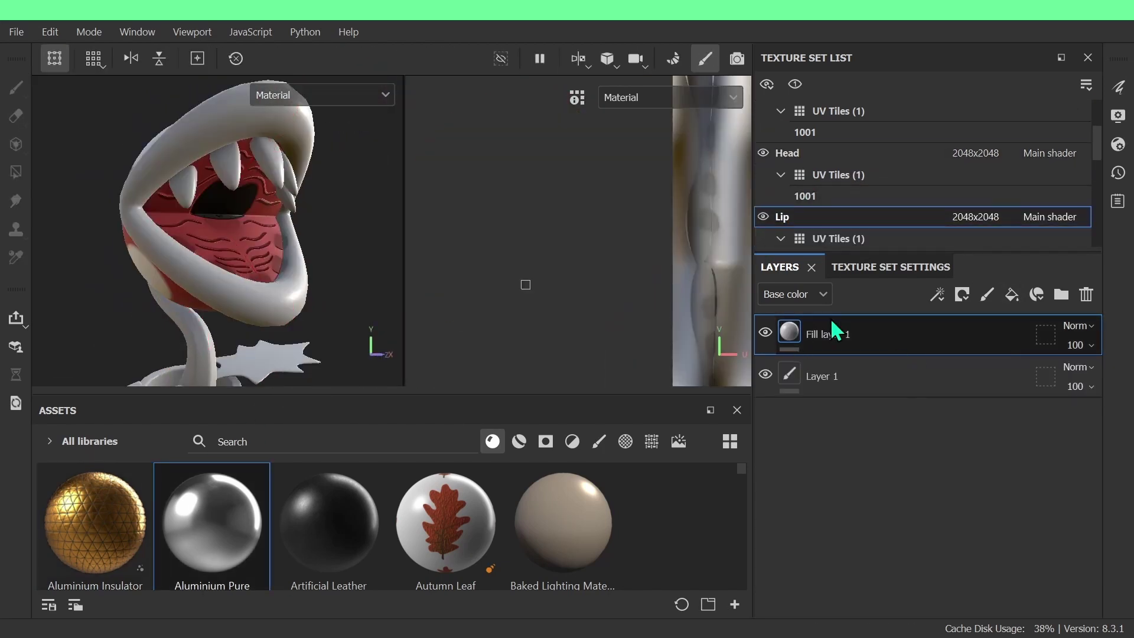
left_click(817, 294)
left_click(816, 293)
left_click(1118, 87)
left_click(934, 240)
left_click_drag(732, 349, 679, 285)
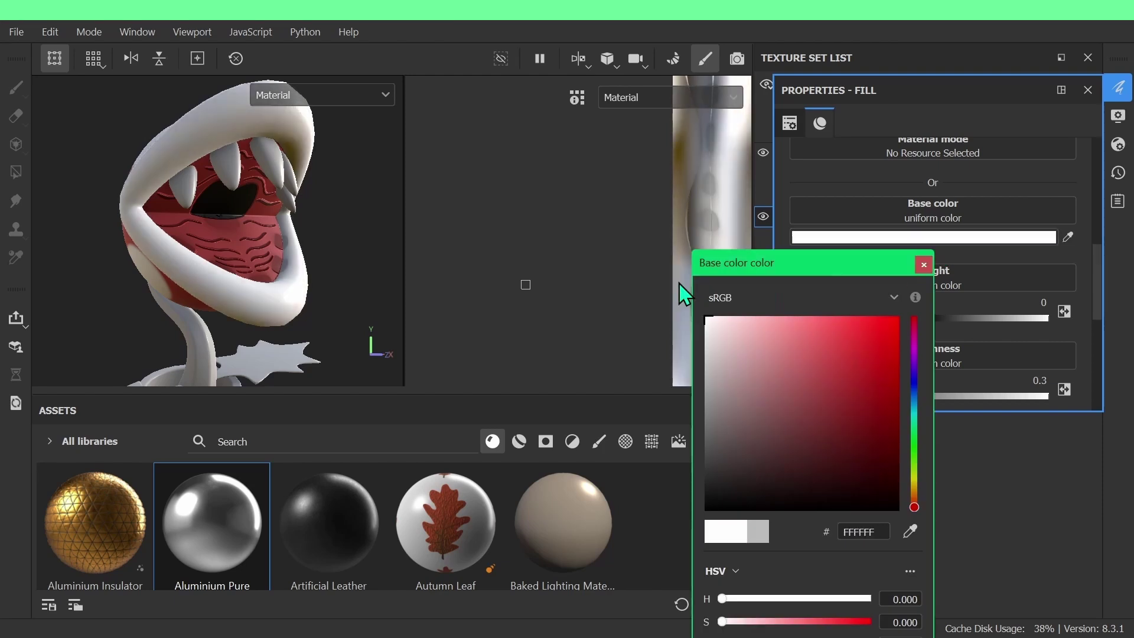
left_click(926, 267)
left_click_drag(868, 397, 871, 398)
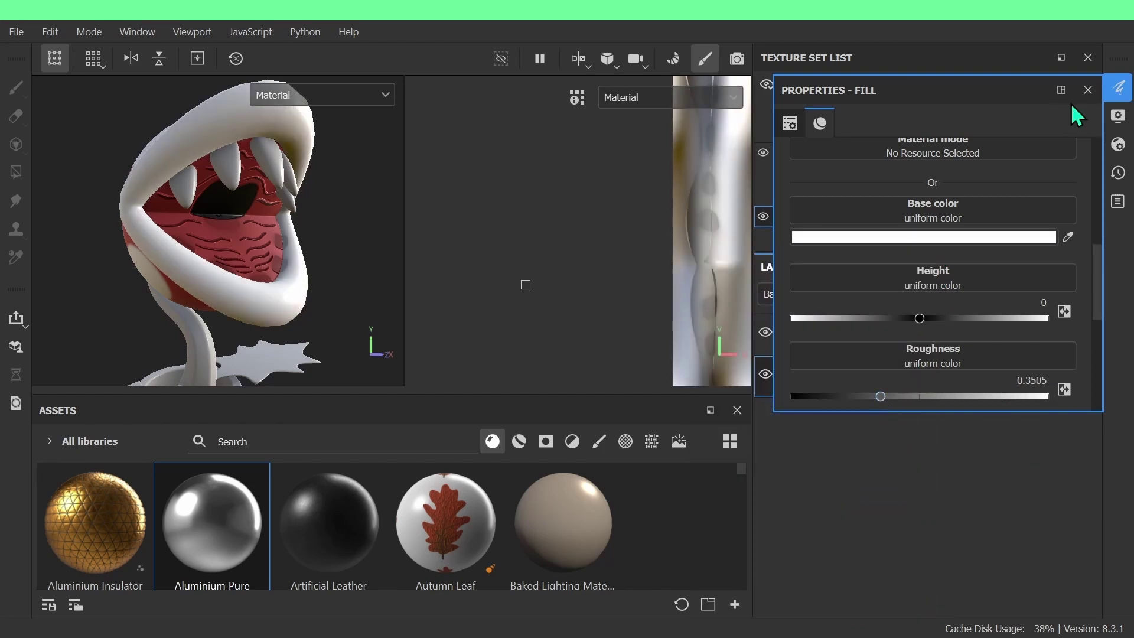
left_click(1088, 91)
For the lip's paint layer, set the brush's base color to a light blue
left_click(1128, 89)
scroll(964, 305, "up", 3)
left_click(1056, 251)
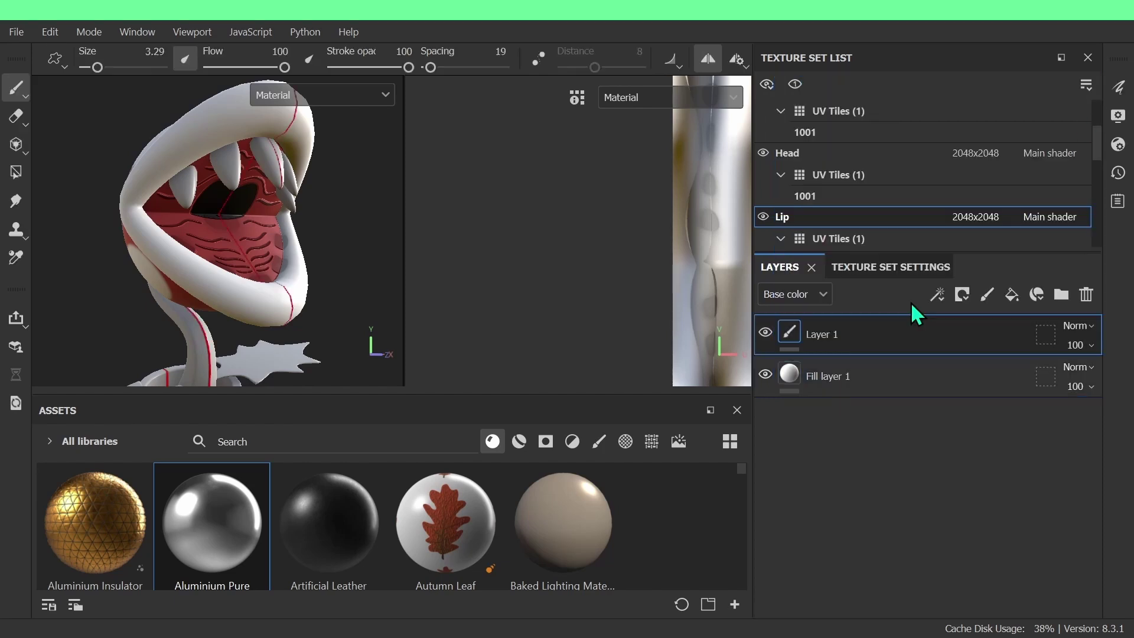
scroll(948, 347, "up", 3)
left_click(949, 321)
left_click(948, 324)
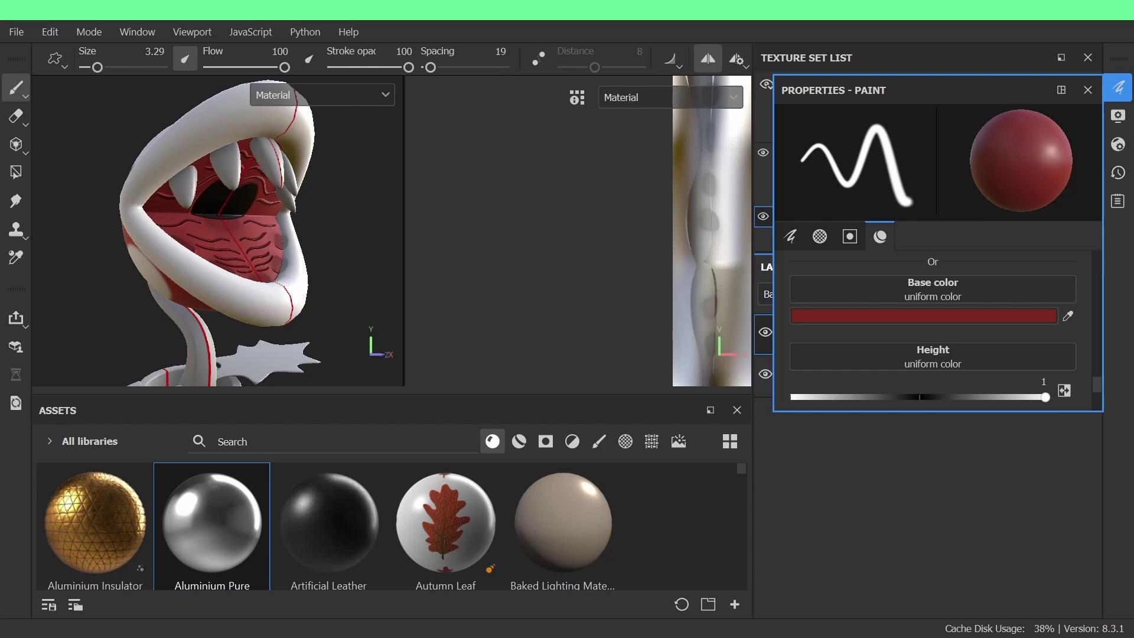
left_click(1066, 318)
left_click(957, 317)
left_click_drag(792, 628, 807, 628)
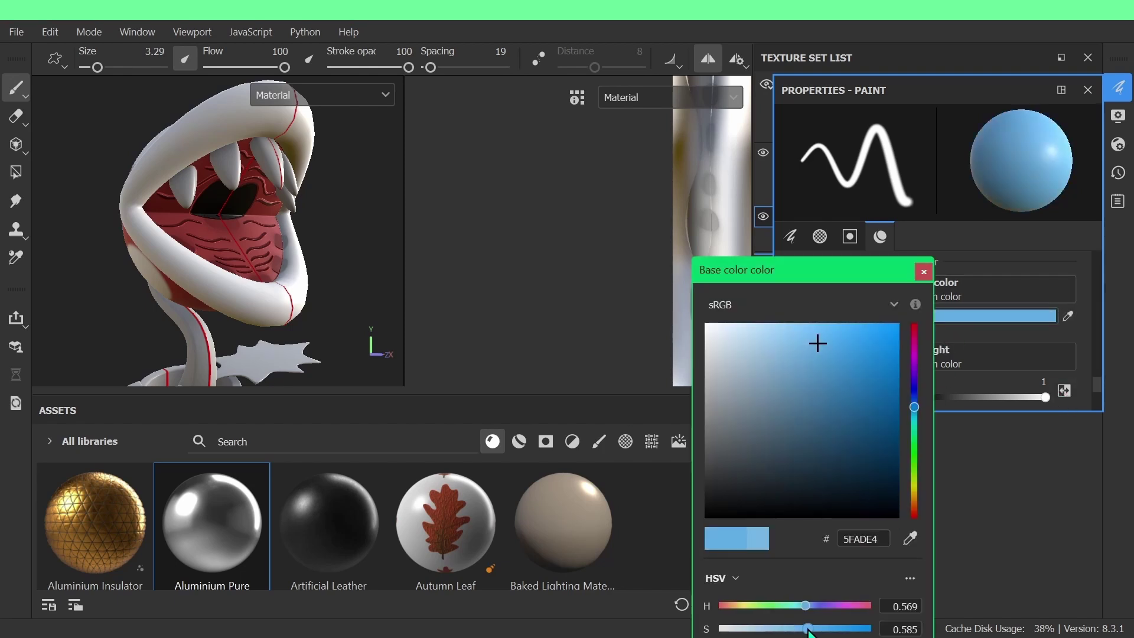
left_click(923, 272)
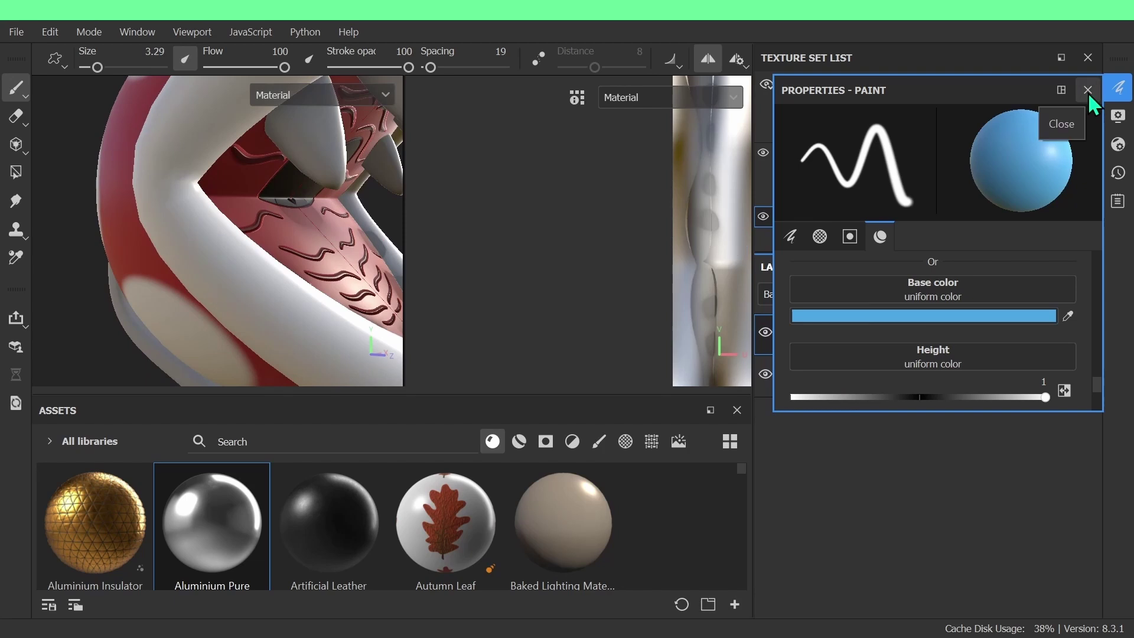
Lower the paint height to about 0.15 and set the brush size to 1.83, testing strokes on the lip
scroll(1046, 394, "down", 3)
left_click_drag(1045, 291, 961, 296)
scroll(197, 248, "up", 2)
mouse_move(185, 148)
left_mouse_down()
mouse_move(208, 181)
mouse_move(192, 314)
left_mouse_up()
key("ctrl+z")
scroll(1004, 307, "down", 1)
scroll(959, 350, "up", 2)
key("ctrl+z")
left_click_drag(97, 68, 94, 67)
Try to outline a blue drip on the lip beside the mouth corner
scroll(113, 223, "down", 3)
scroll(265, 261, "up", 4)
mouse_move(112, 222)
left_mouse_down("alt")
mouse_move(264, 261)
mouse_move(213, 235)
mouse_move(178, 242)
left_mouse_up("alt")
scroll(247, 236, "down", 4)
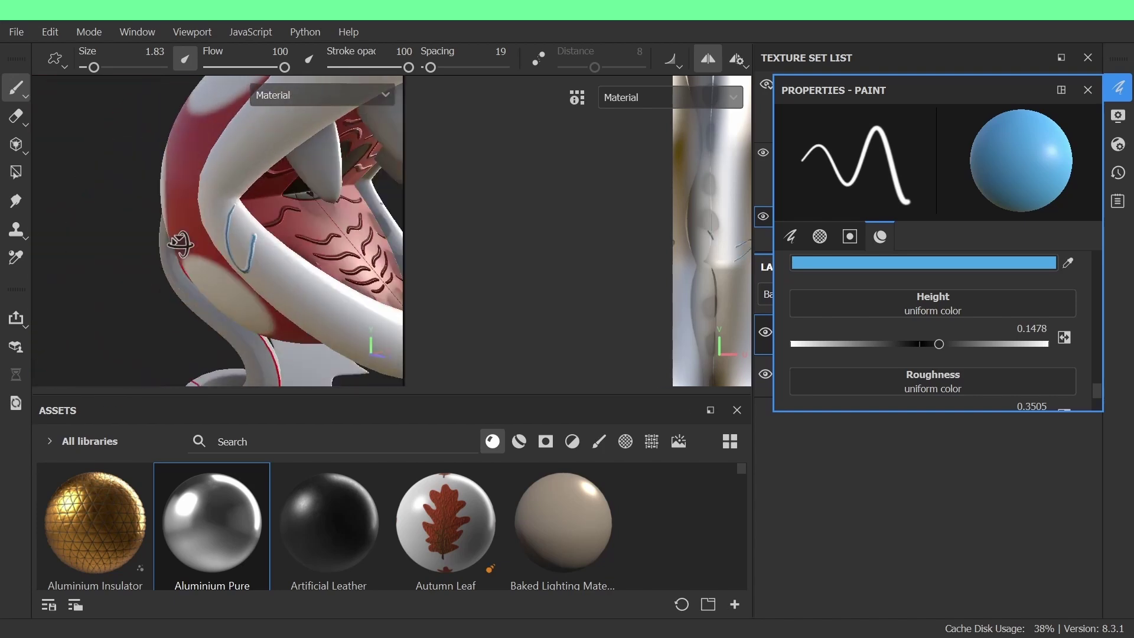
scroll(179, 242, "down", 2)
left_click(1091, 92)
scroll(266, 195, "up", 3)
left_click_drag(266, 195, 360, 220, "alt")
key("ctrl+z")
Set the blue paint's roughness to about 0.15 for a glossier finish
left_click(1118, 88)
scroll(907, 375, "down", 2)
left_click(885, 369)
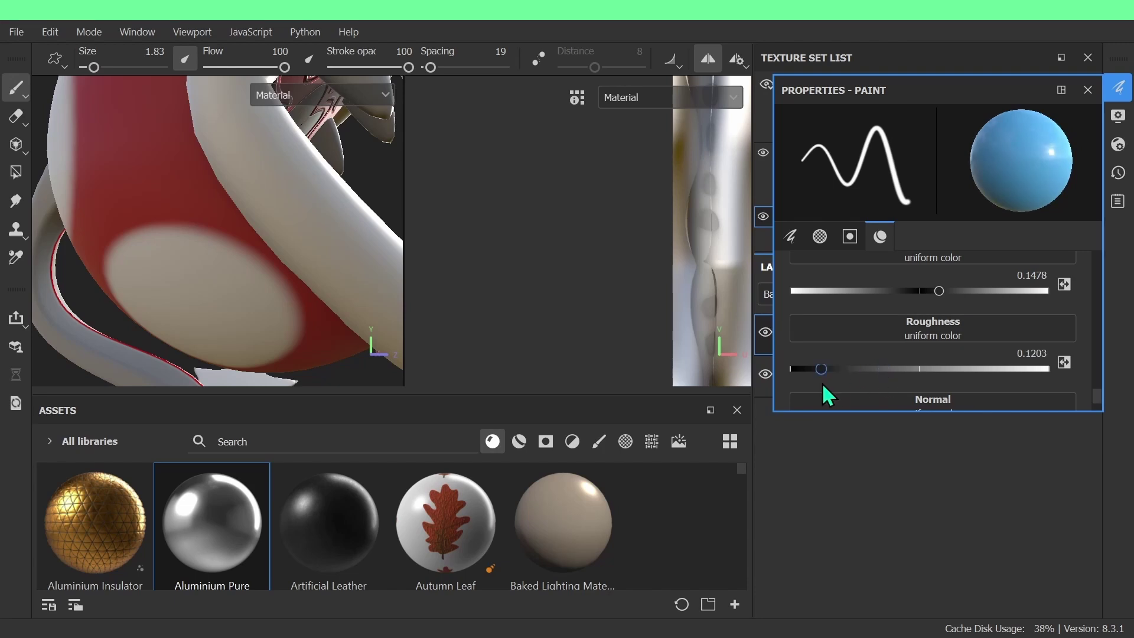
left_click_drag(822, 383, 829, 383)
Try to paint a curved blue stroke down the lip from the mouth corner
left_click_drag(301, 203, 190, 238, "alt")
left_click_drag(221, 161, 208, 215)
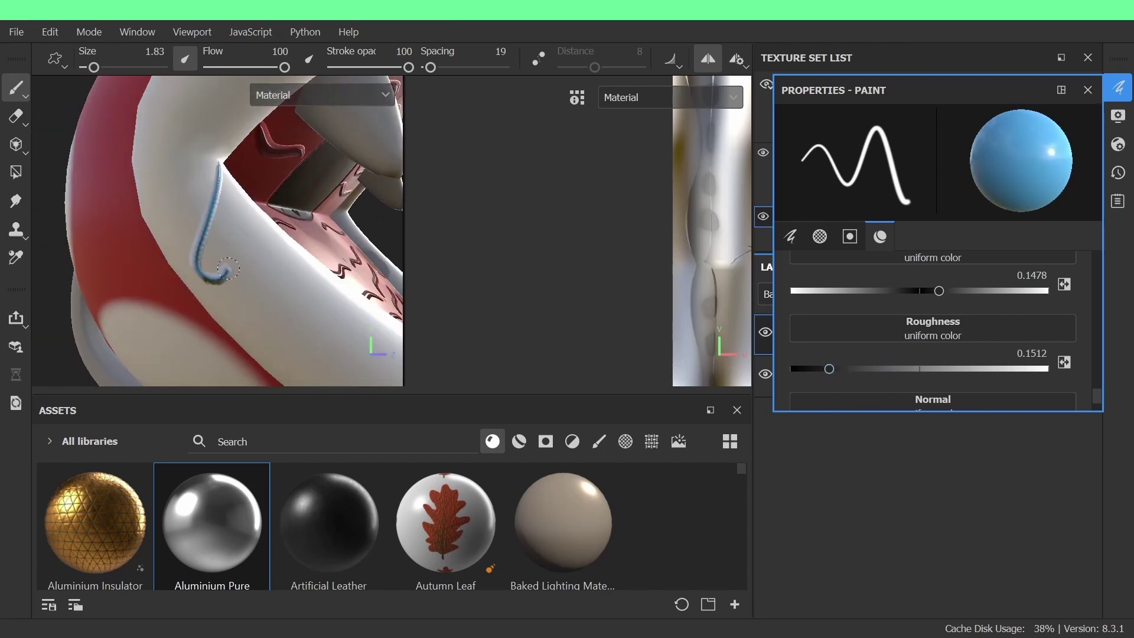
left_click_drag(228, 269, 239, 227)
key("ctrl+z")
Outline a teardrop-shaped blue drip on the lip starting at the mouth corner, undoing stray strokes
left_click_drag(220, 160, 254, 216)
middle_click_drag(717, 266, 614, 266, "alt")
scroll(614, 266, "up", 3)
scroll(615, 266, "down", 2)
scroll(236, 243, "down", 2)
mouse_move(236, 243)
left_mouse_down("alt")
mouse_move(178, 249)
mouse_move(306, 253)
left_mouse_up("alt")
scroll(179, 249, "down", 5)
key("ctrl+z")
scroll(339, 317, "up", 2)
mouse_move(339, 317)
left_mouse_down("alt")
mouse_move(222, 295)
mouse_move(331, 254)
left_mouse_up("alt")
scroll(218, 196, "up", 5)
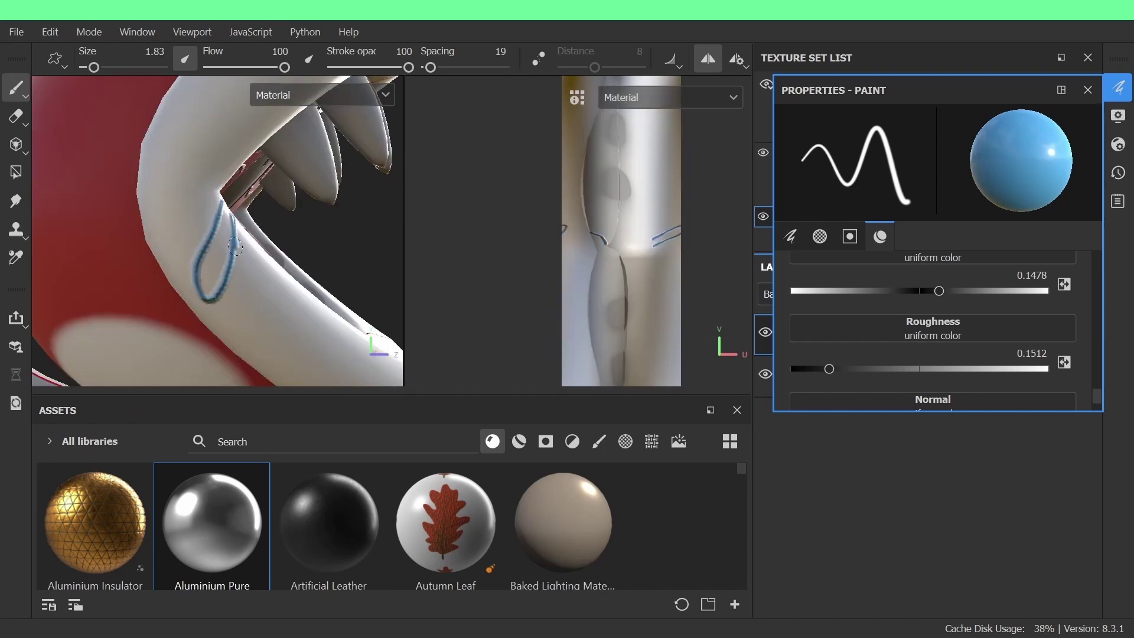
key("ctrl+z")
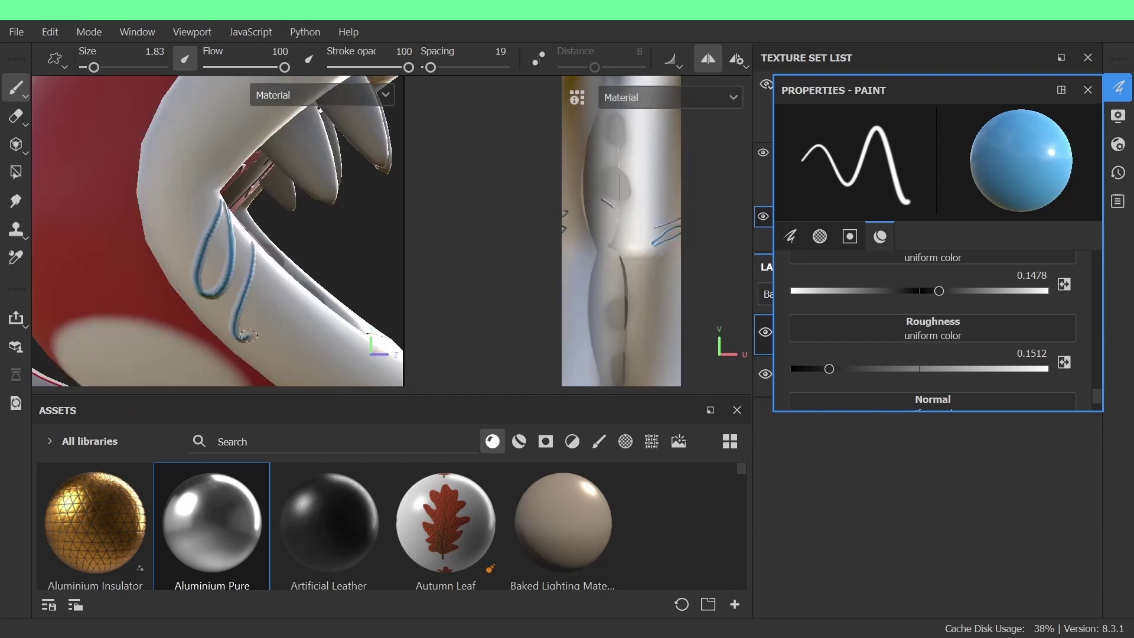
Outline a second, narrower blue drip beside the first and join the two with a curved stroke
scroll(255, 242, "down", 4)
mouse_move(248, 336)
left_mouse_down()
mouse_move(255, 242)
mouse_move(189, 228)
mouse_move(169, 209)
left_mouse_up()
scroll(177, 218, "up", 5)
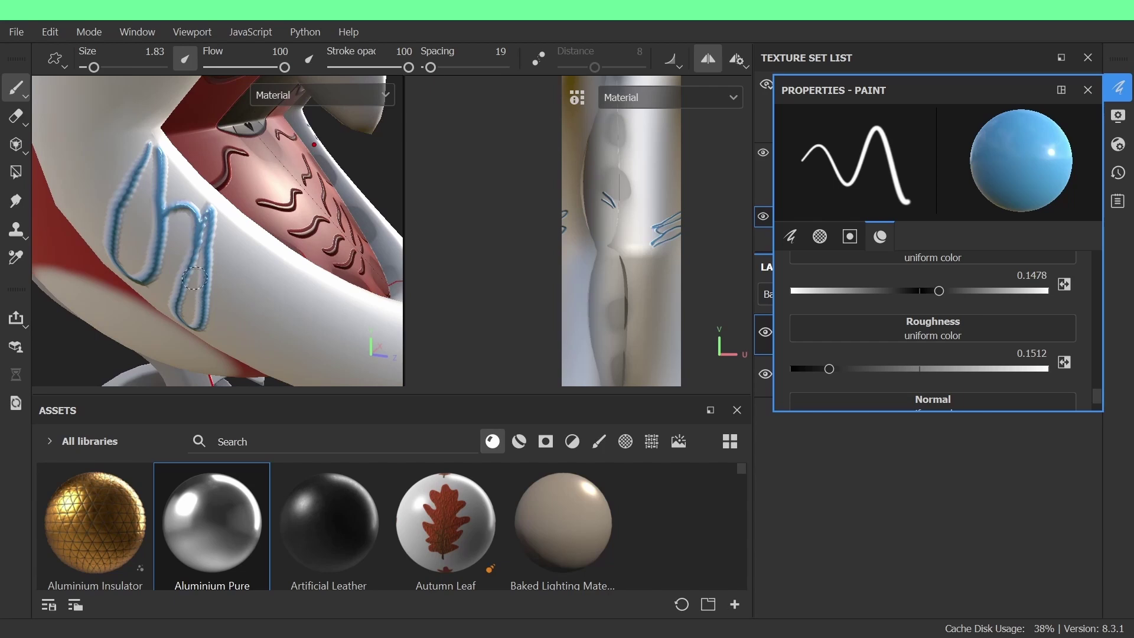
Fill both drip outlines on the lip with solid blue
mouse_move(139, 263)
left_mouse_down()
mouse_move(148, 171)
mouse_move(135, 254)
left_mouse_up()
scroll(135, 254, "down", 2)
mouse_move(135, 254)
left_mouse_down("alt")
mouse_move(175, 236)
mouse_move(109, 266)
mouse_move(128, 270)
left_mouse_up("alt")
scroll(175, 236, "up", 5)
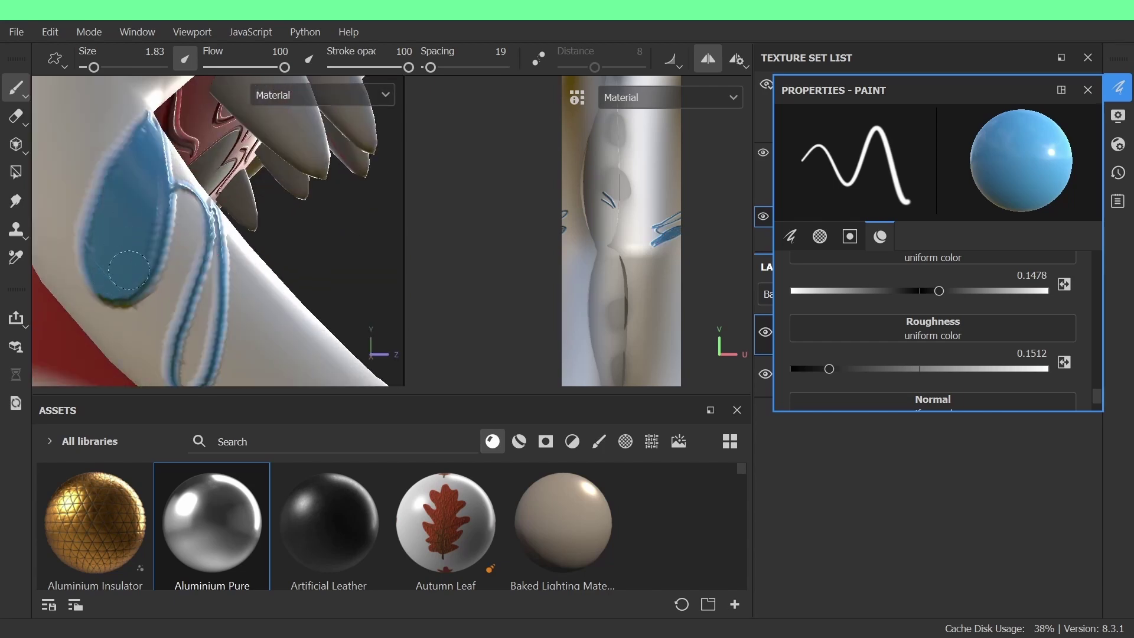
left_click_drag(147, 131, 152, 198, "alt")
left_click_drag(243, 314, 226, 367)
scroll(225, 363, "down", 4)
mouse_move(226, 364)
left_mouse_down("alt")
mouse_move(236, 236)
mouse_move(227, 248)
left_mouse_up("alt")
scroll(236, 231, "up", 5)
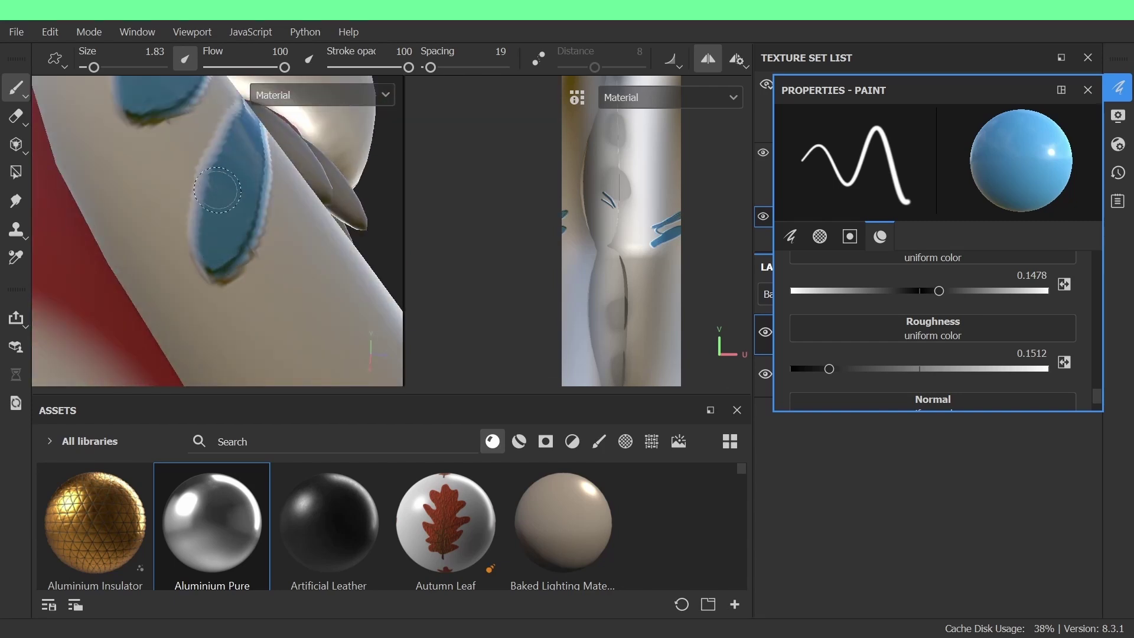
Thicken the blue connection between the two drips and refine the paint at the top of the first drip
scroll(221, 190, "down", 4)
left_click_drag(221, 190, 159, 207, "alt")
scroll(148, 236, "up", 4)
left_click_drag(147, 259, 227, 262)
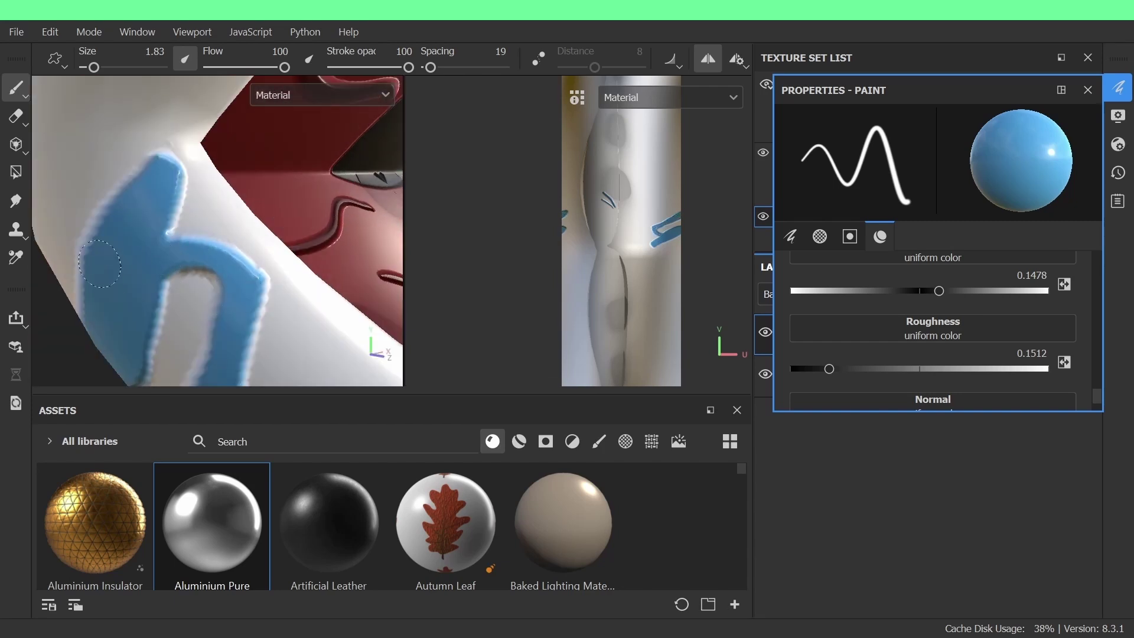
mouse_move(165, 170)
left_mouse_down()
mouse_move(190, 159)
mouse_move(182, 148)
left_mouse_up()
key("ctrl+z")
scroll(189, 177, "down", 4)
mouse_move(234, 257)
left_mouse_down("alt")
mouse_move(190, 264)
mouse_move(109, 241)
left_mouse_up("alt")
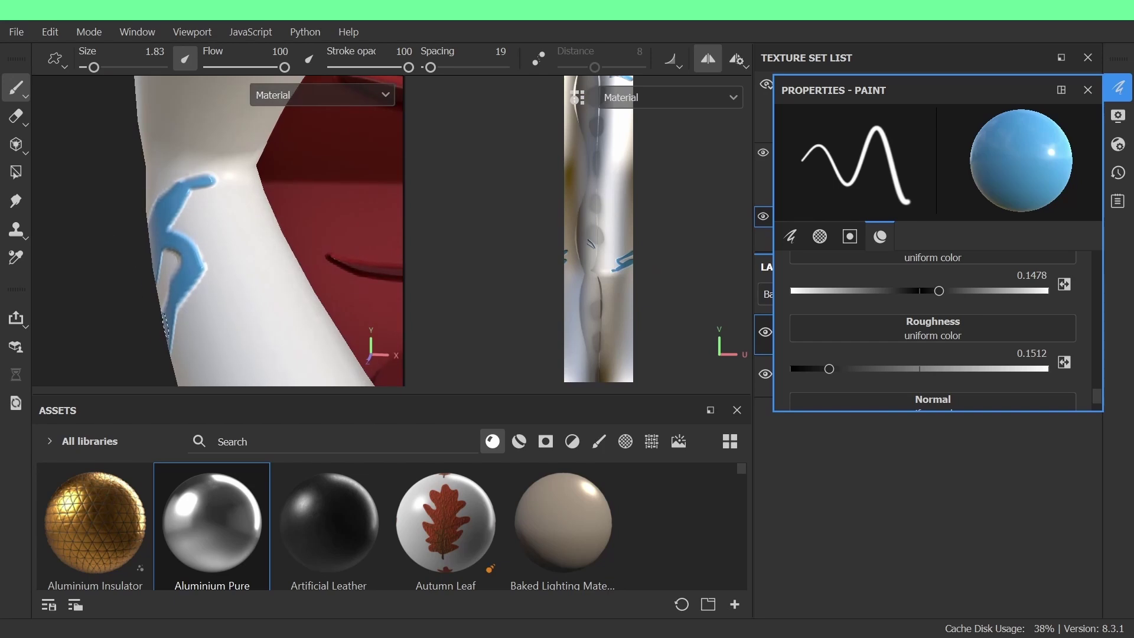
Outline a blue band leading from the drips around the inner side of the lip and fill it
left_click_drag(185, 295, 290, 243)
left_click_drag(205, 260, 280, 234)
middle_click_drag(260, 236, 263, 274, "alt")
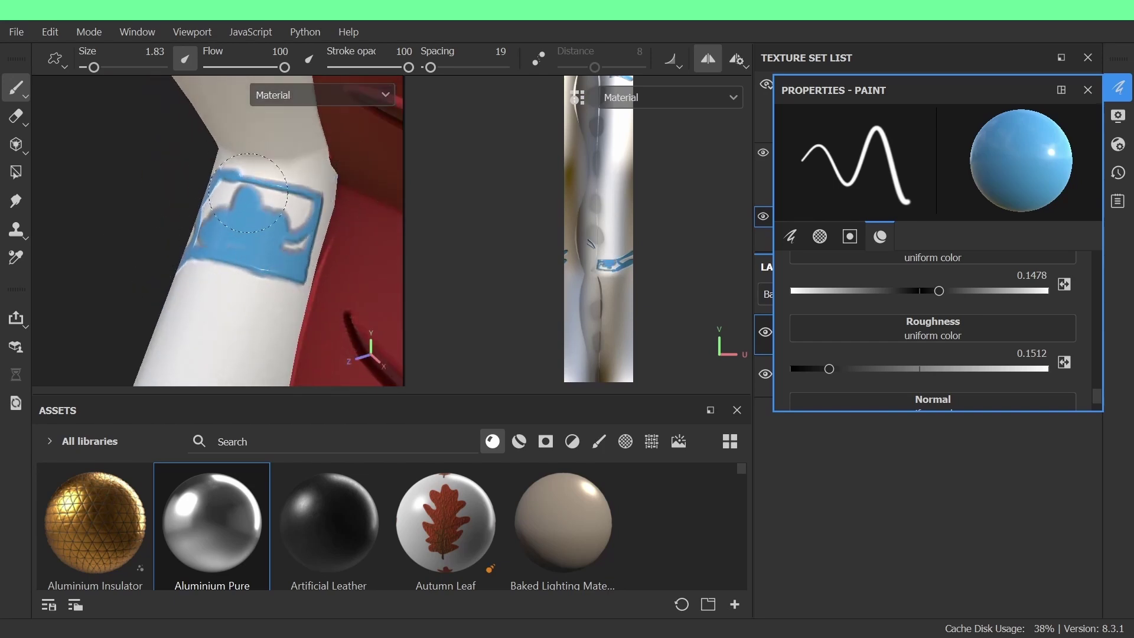
scroll(248, 192, "up", 2)
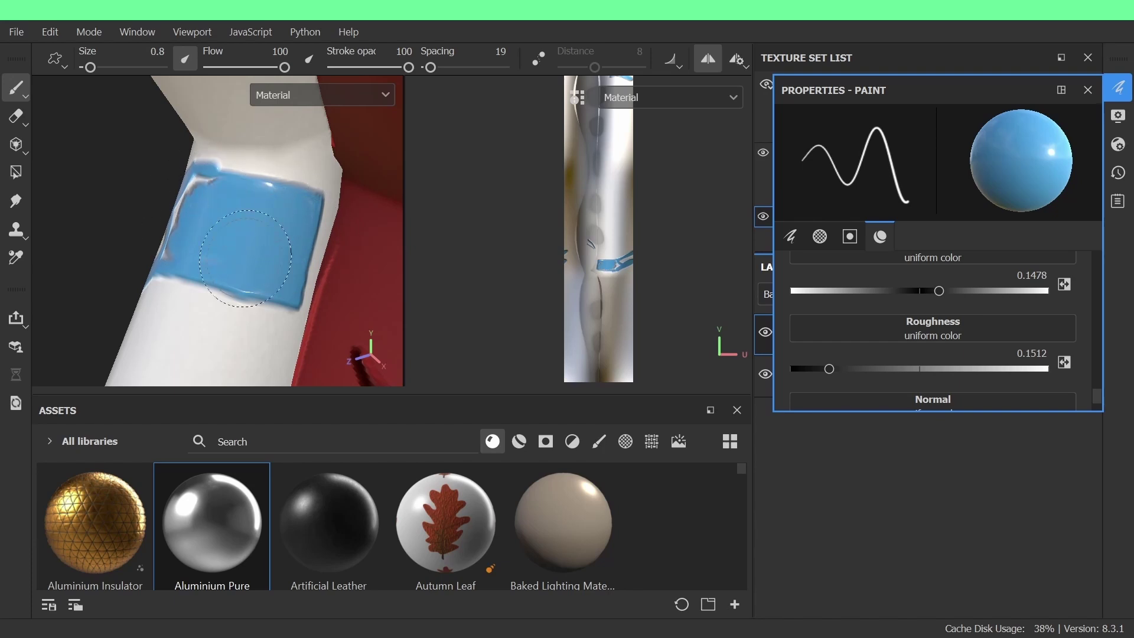
Fill the gaps and even out the upper edge of the blue band with brush size 0.8
left_click_drag(245, 259, 218, 286, "alt")
mouse_move(218, 286)
middle_mouse_down("alt")
mouse_move(295, 207)
mouse_move(258, 295)
middle_mouse_up("alt")
mouse_move(252, 190)
left_mouse_down()
mouse_move(255, 313)
mouse_move(238, 221)
left_mouse_up()
left_click_drag(267, 271, 164, 300, "alt")
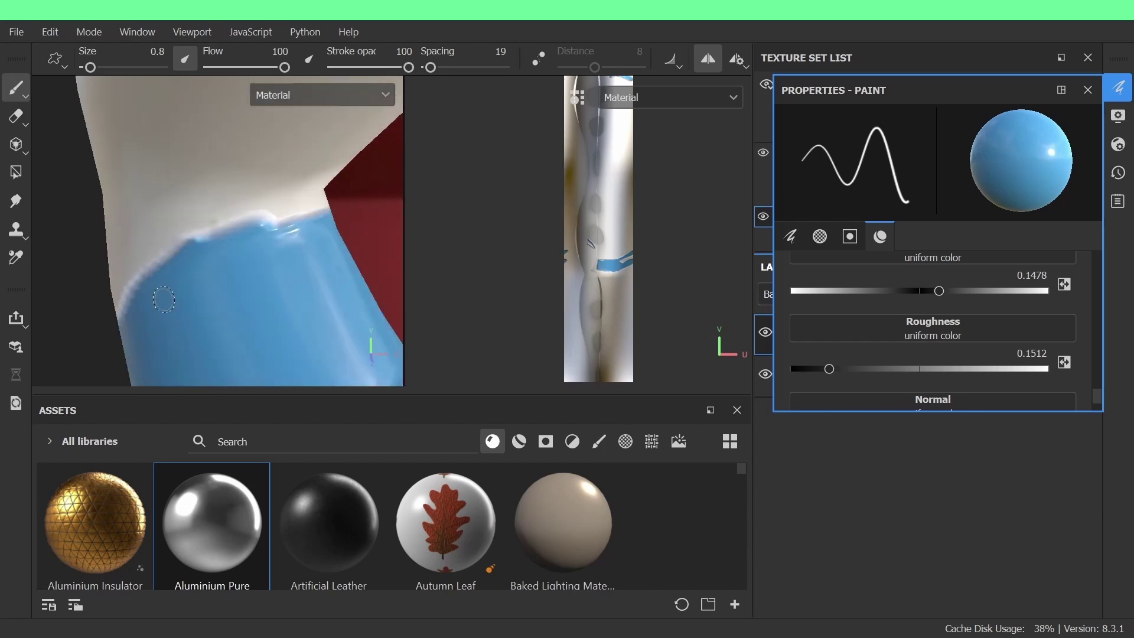
right_click_drag(264, 256, 192, 246, "alt")
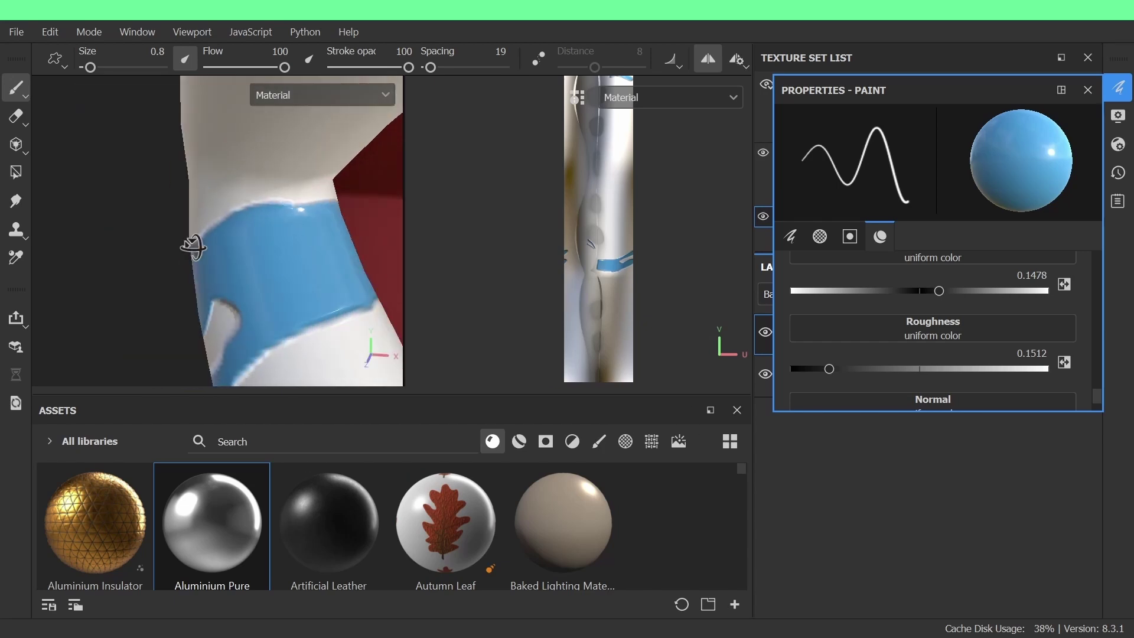
left_click_drag(192, 245, 148, 259, "alt")
Extend the blue band across to the lip's inner edge and fill the remaining white gap
mouse_move(357, 251)
left_mouse_down()
mouse_move(385, 275)
mouse_move(295, 236)
left_mouse_up()
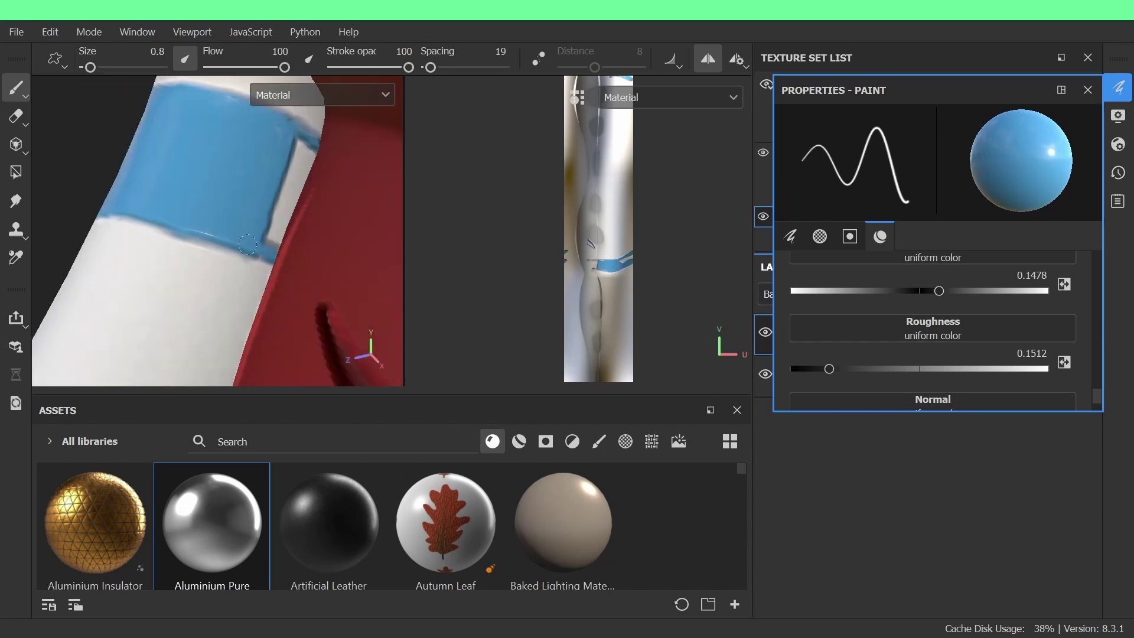
left_click_drag(287, 148, 294, 140)
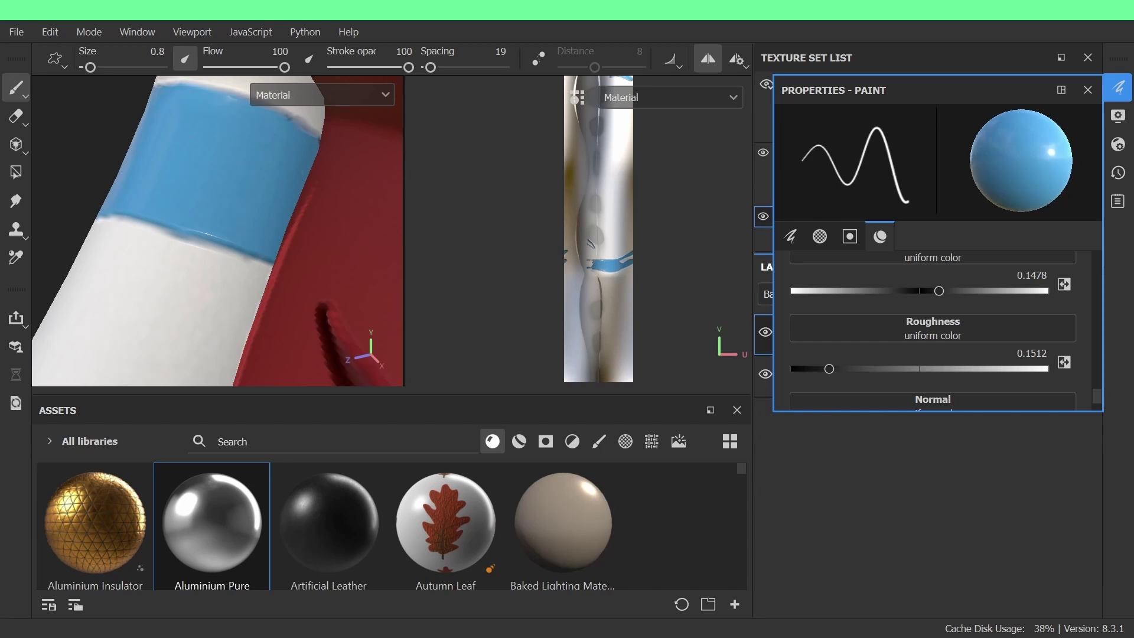
mouse_move(331, 227)
left_mouse_down("alt")
mouse_move(256, 236)
mouse_move(258, 317)
left_mouse_up("alt")
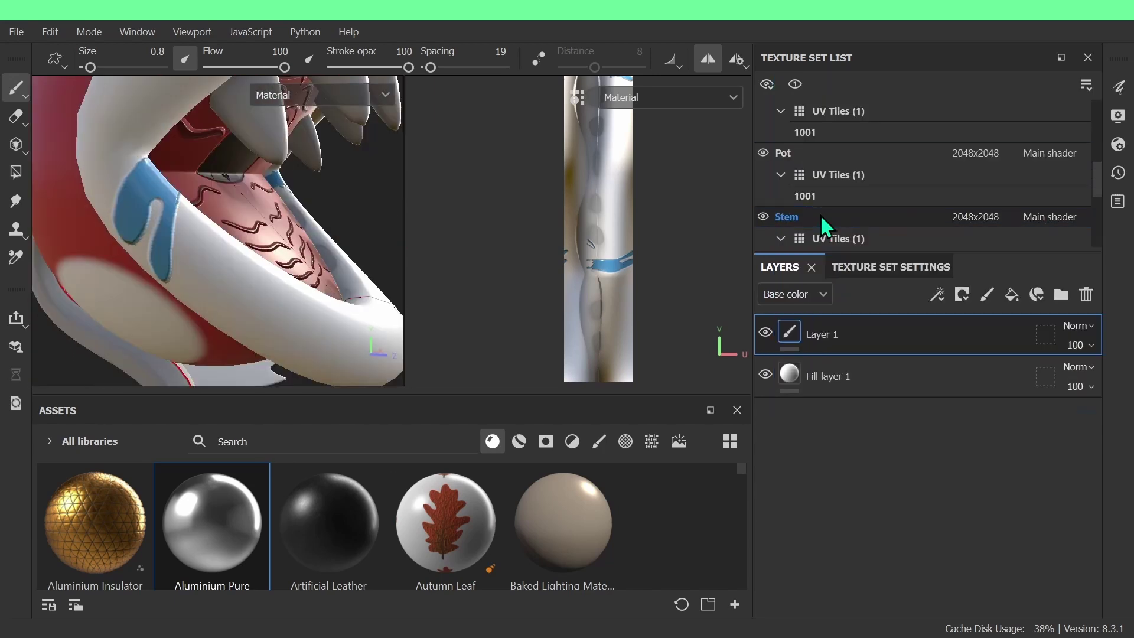
Show the bottom teeth again and select the Lip texture set for painting
scroll(771, 180, "down", 3)
left_click(771, 173)
scroll(763, 172, "up", 3)
left_click(842, 177)
scroll(842, 181, "up", 3)
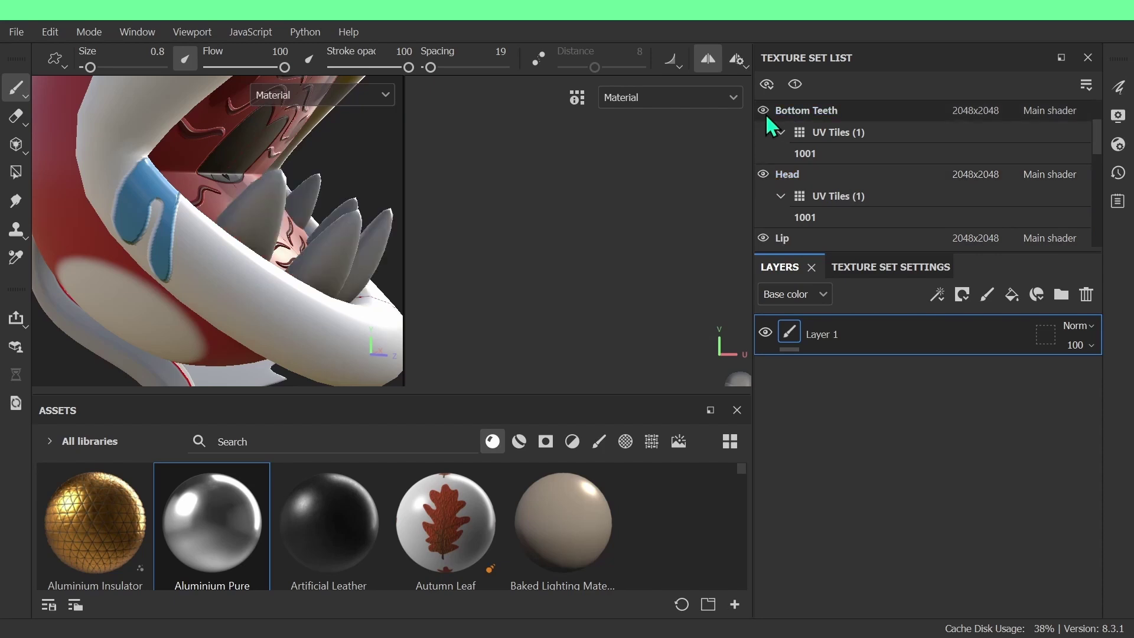
left_click(820, 174)
scroll(820, 179, "down", 3)
left_click(844, 112)
Paint a separate blue drip on the lower lip with brush size 5.18 and carry it over to the lip's inner edge
left_click_drag(207, 224, 234, 209, "alt")
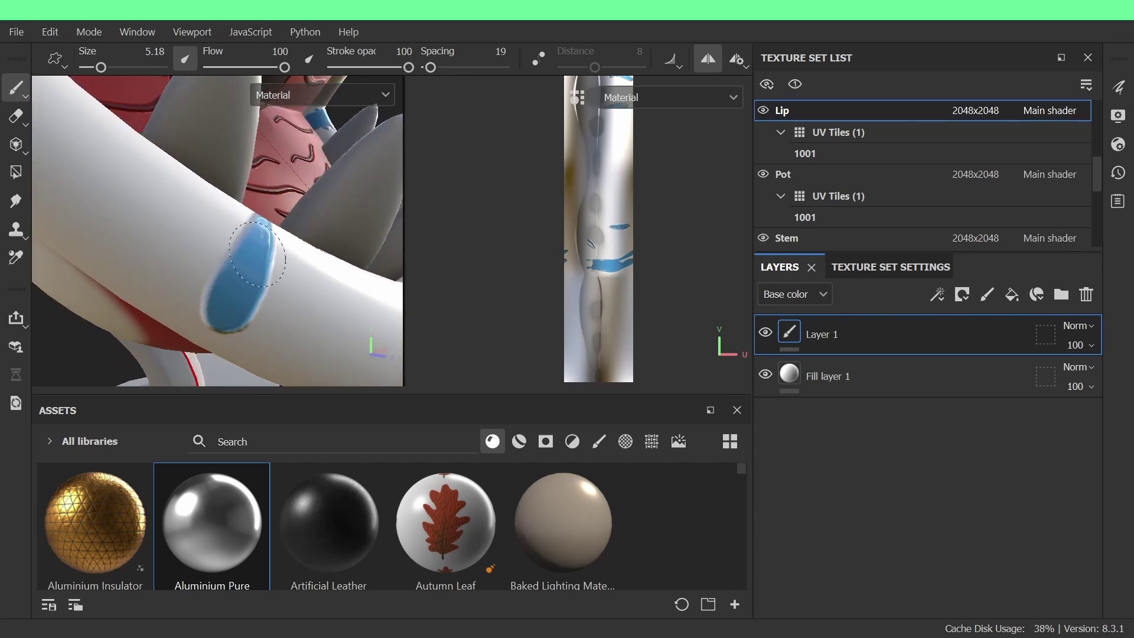
left_click_drag(257, 254, 219, 290, "alt")
scroll(233, 247, "down", 5)
scroll(233, 247, "up", 6)
left_click_drag(248, 246, 354, 198, "alt")
left_click_drag(264, 251, 206, 295, "alt")
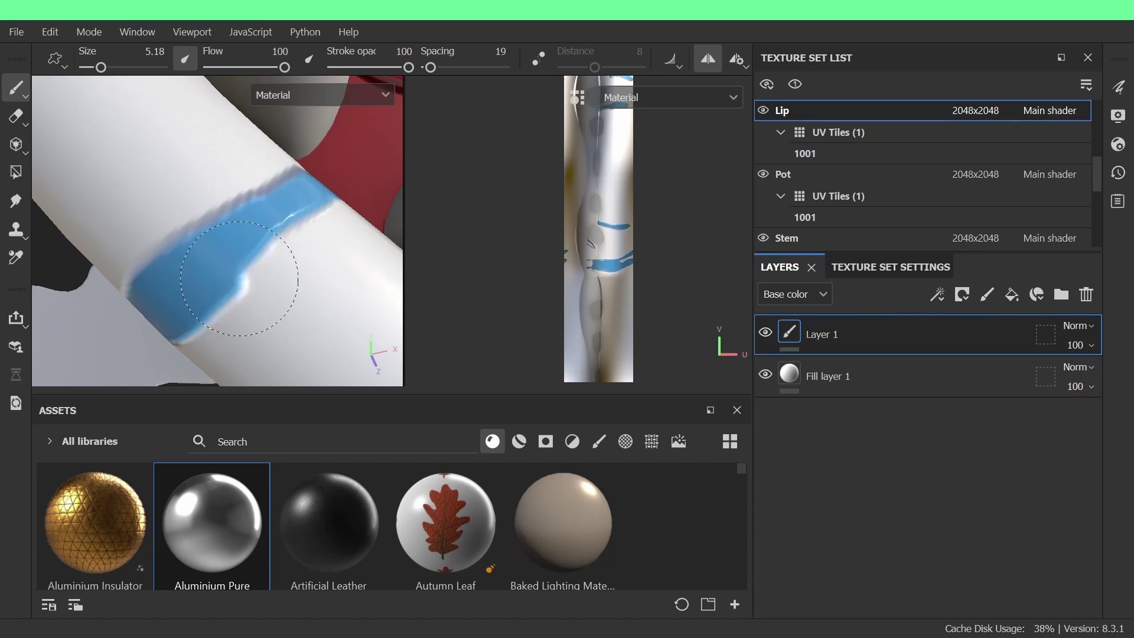
mouse_move(253, 183)
left_mouse_down("alt")
mouse_move(157, 198)
mouse_move(332, 180)
mouse_move(272, 239)
left_mouse_up("alt")
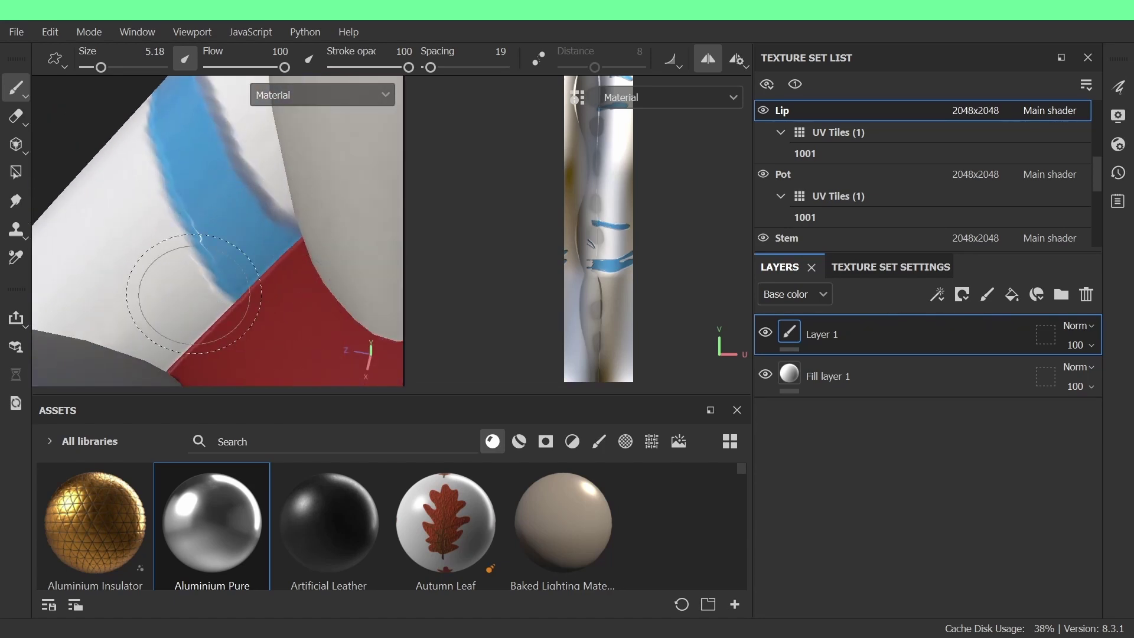
scroll(194, 294, "down", 8)
mouse_move(194, 294)
left_mouse_down("alt")
mouse_move(233, 241)
mouse_move(246, 279)
mouse_move(198, 208)
left_mouse_up("alt")
scroll(246, 278, "up", 5)
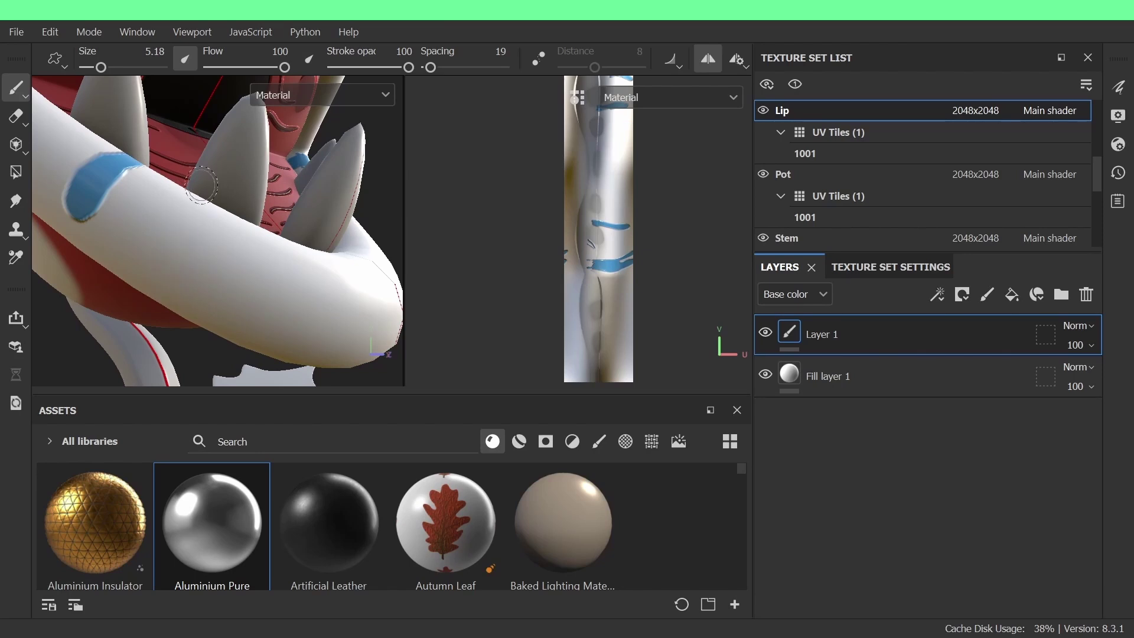
Outline the two sides of a wide blue drip patch closer to the front of the lower lip
left_click_drag(265, 229, 238, 326)
mouse_move(238, 220)
left_mouse_down("alt")
mouse_move(218, 225)
mouse_move(173, 277)
left_mouse_up("alt")
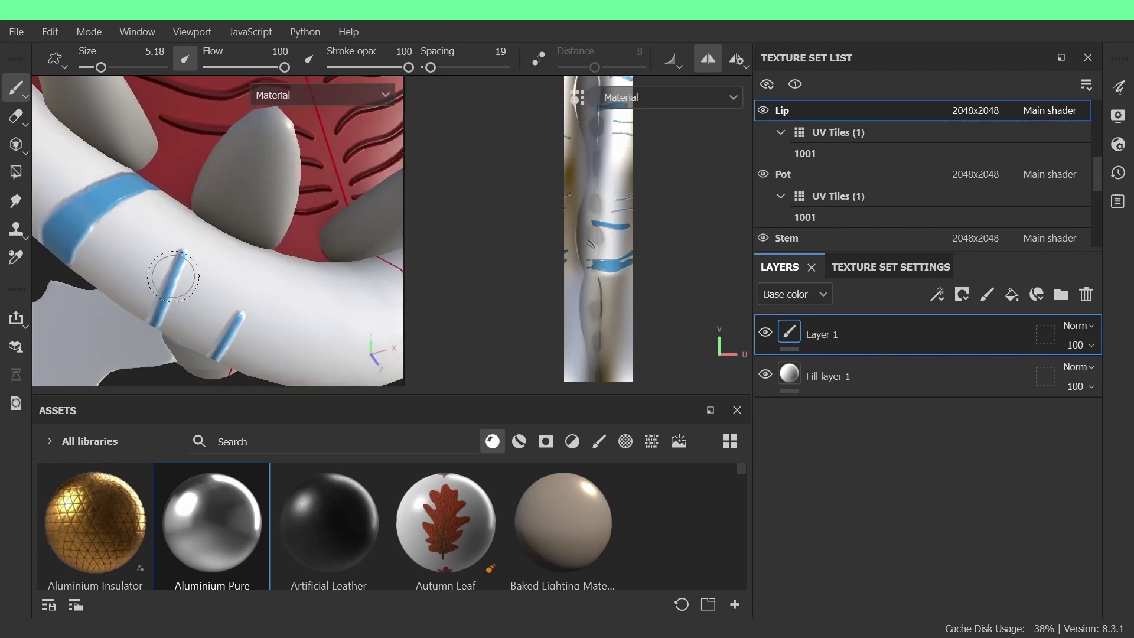
scroll(219, 351, "down", 6)
left_click_drag(220, 350, 307, 295, "alt")
scroll(308, 295, "up", 6)
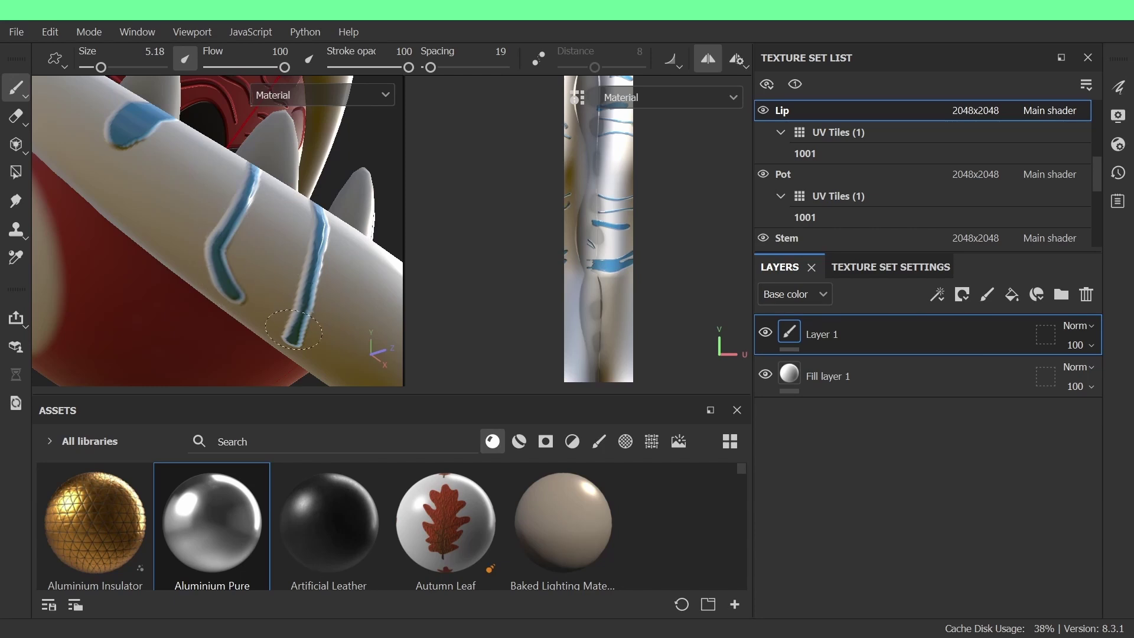
Extend the wide patch's outline across to the lip's inner edge and fill it with blue
mouse_move(291, 225)
left_mouse_down("alt")
mouse_move(299, 252)
mouse_move(282, 276)
mouse_move(93, 339)
mouse_move(127, 247)
left_mouse_up("alt")
scroll(285, 243, "up", 3)
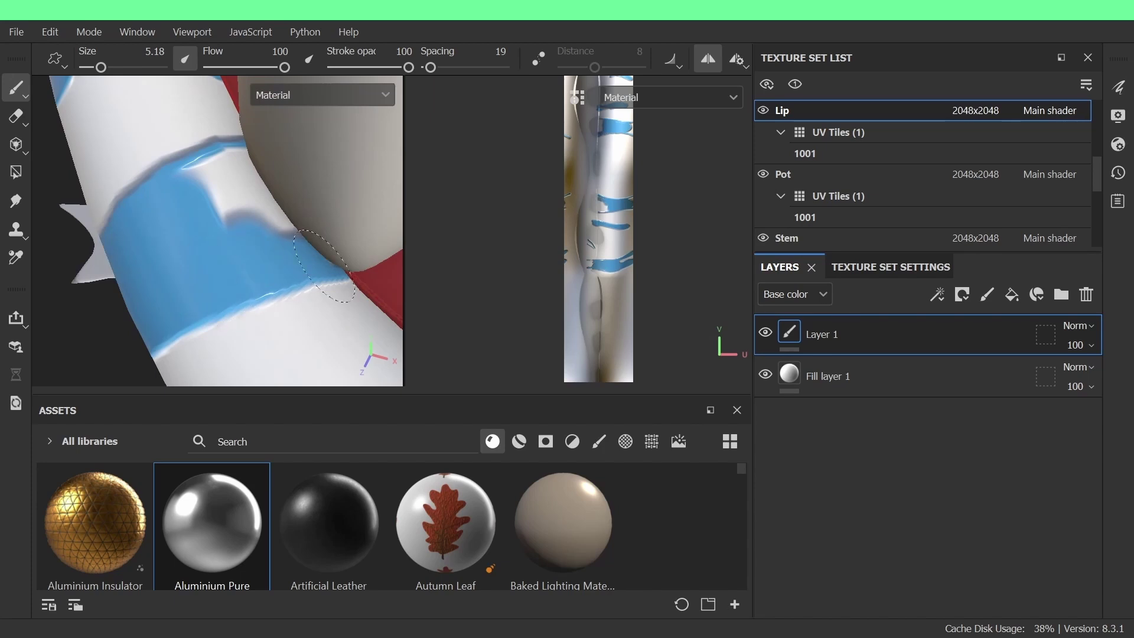
left_click_drag(274, 156, 337, 177, "alt")
scroll(284, 236, "down", 5)
scroll(270, 280, "up", 4)
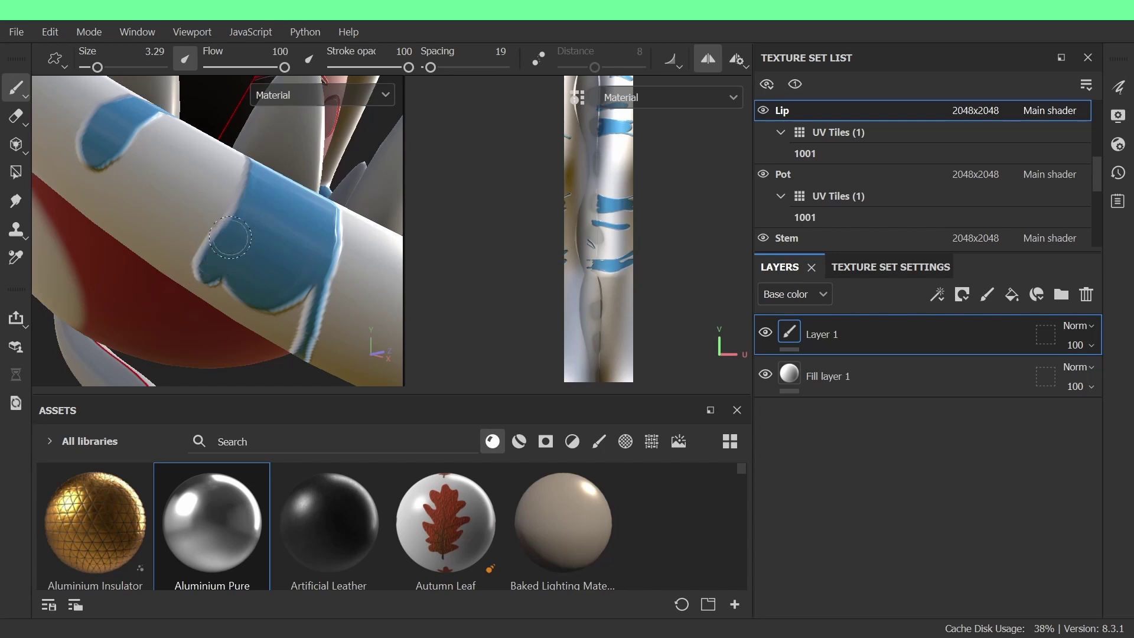
Refine the wide patch and thicken its long drip with brush size 3.29, checking the lower lip from both sides
left_click_drag(264, 226, 194, 252, "alt")
scroll(207, 209, "down", 5)
scroll(212, 236, "down", 2)
scroll(284, 252, "down", 4)
scroll(166, 248, "up", 6)
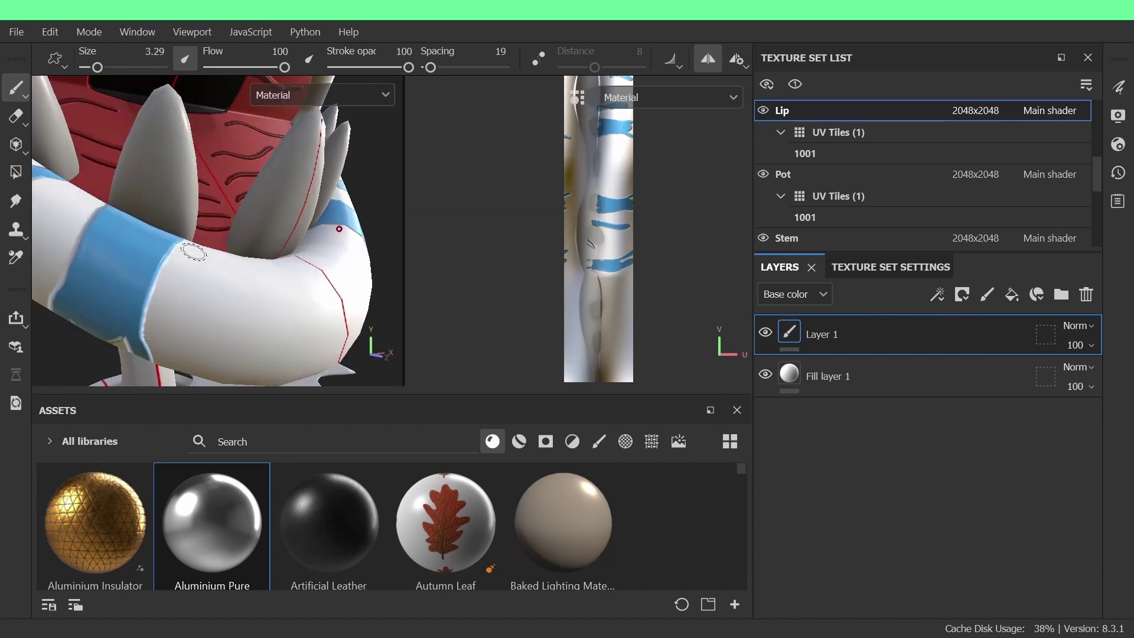
scroll(194, 252, "down", 4)
left_click_drag(266, 254, 192, 274, "alt")
scroll(201, 254, "up", 6)
scroll(213, 236, "down", 4)
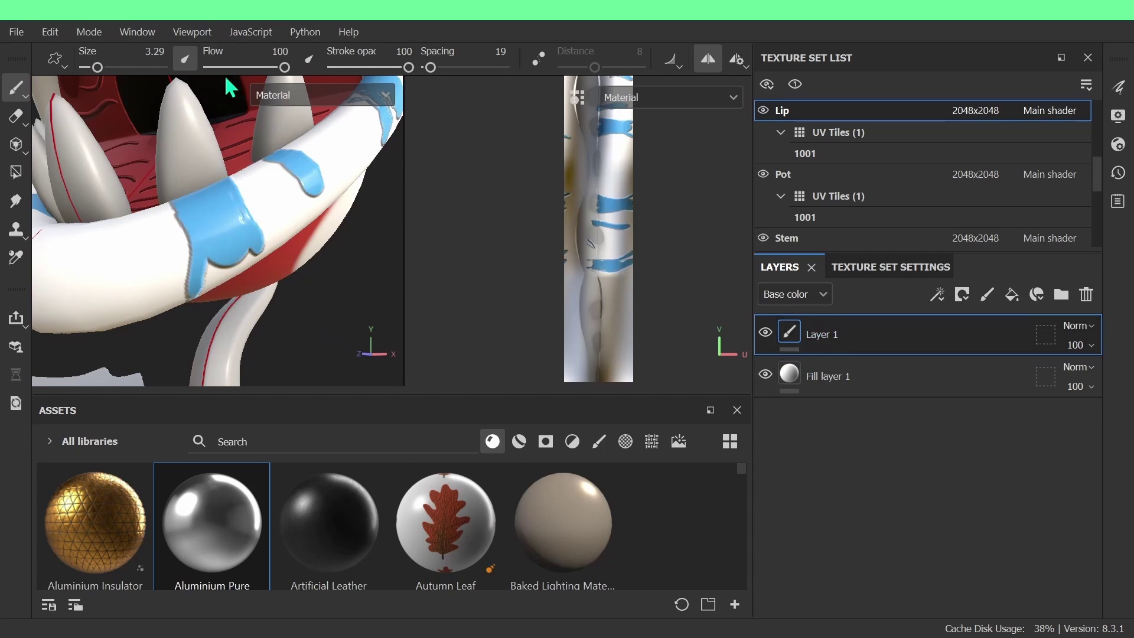
Turn off symmetry and try erasing the mirrored wide patch with eraser size 10
left_click(708, 63)
scroll(254, 224, "down", 3)
scroll(254, 223, "up", 7)
key("2")
left_click_drag(198, 239, 106, 294)
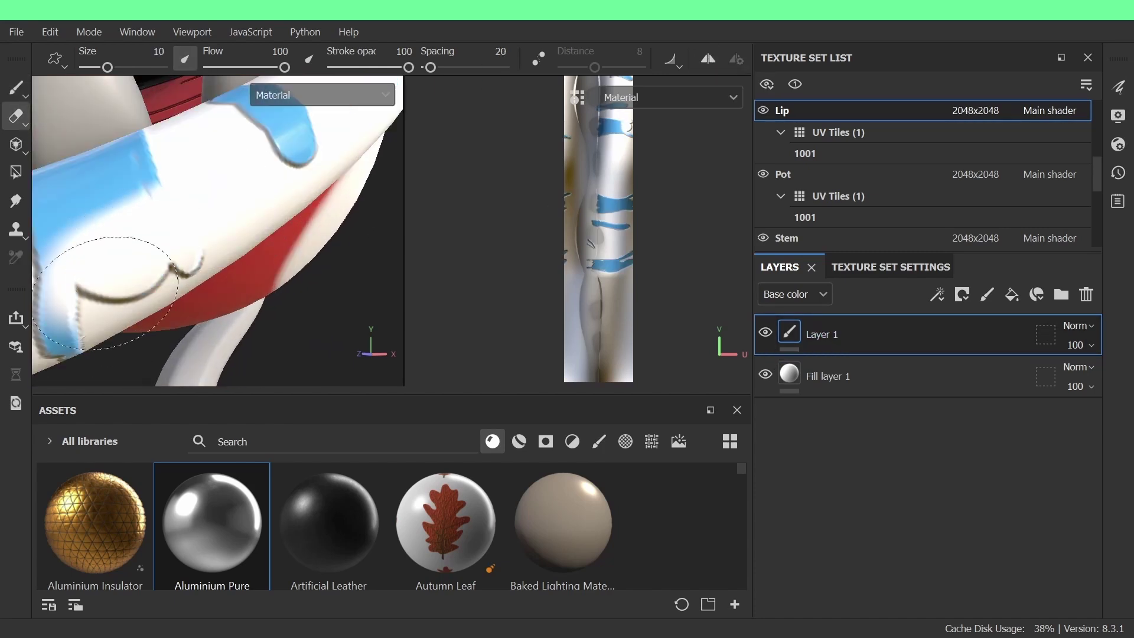
scroll(107, 293, "down", 4)
key("ctrl+z")
Make the eraser also affect the height channel and test it on the mirrored wide patch
left_click(1118, 88)
left_click(891, 304)
scroll(248, 248, "down", 2)
left_click_drag(254, 227, 243, 266)
scroll(243, 270, "up", 3)
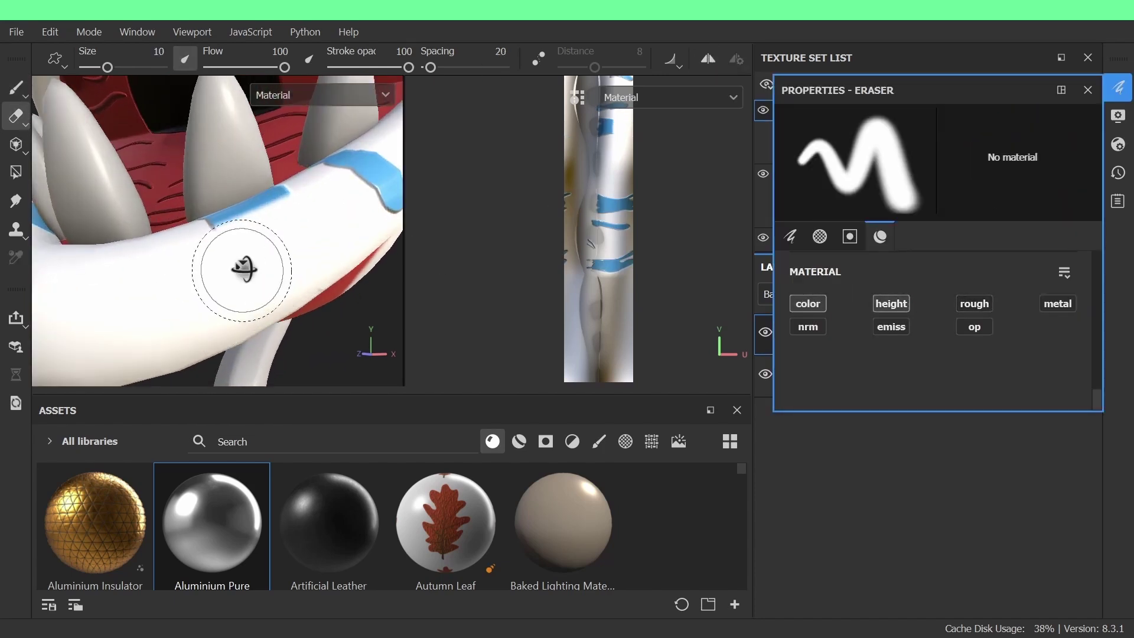
Undo the test erasure and enable the roughness and normal channels for the eraser
scroll(243, 270, "down", 4)
left_click(766, 332)
left_click(765, 332)
key("ctrl+z")
left_click_drag(328, 251, 347, 271, "alt")
left_click(975, 304)
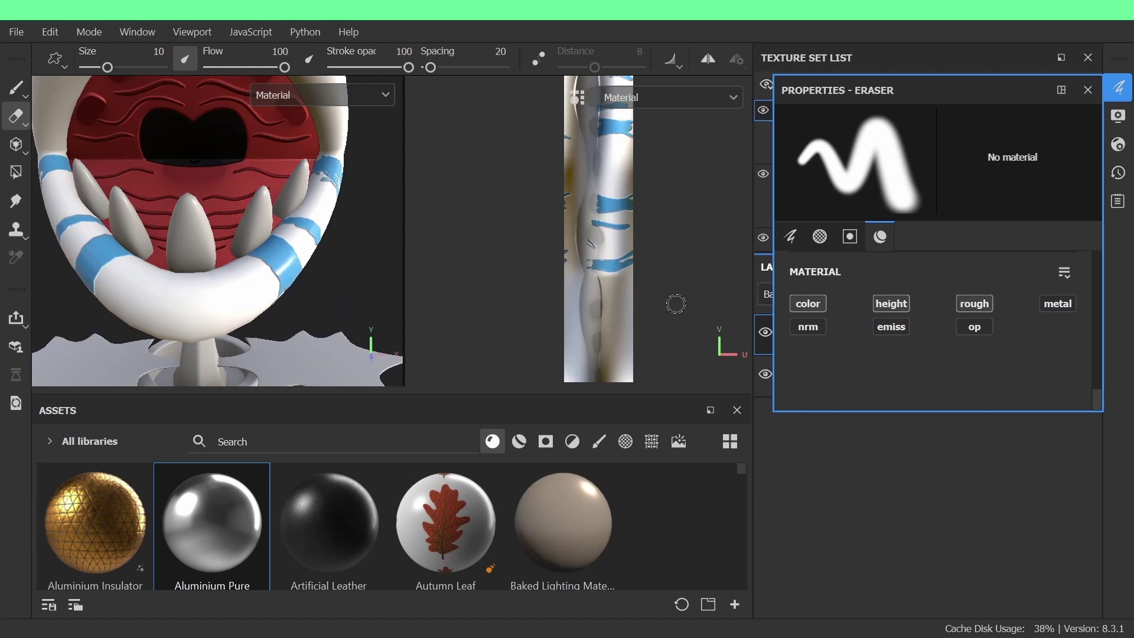
left_click(808, 327)
Erase the mirrored blue drips from the opposite side of the lower lip with eraser size 10
scroll(635, 295, "up", 3)
left_click_drag(634, 296, 422, 291, "alt")
left_click_drag(355, 283, 260, 277, "alt")
right_click(178, 331, "ctrl+alt")
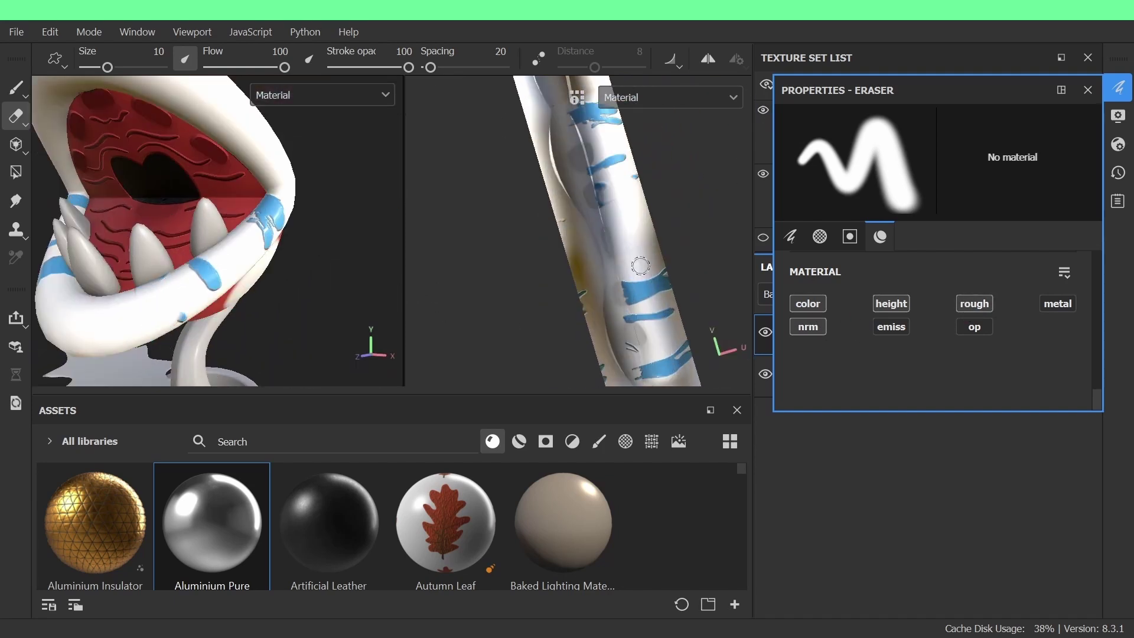
left_click_drag(272, 207, 261, 241)
middle_click_drag(590, 154, 610, 254, "alt")
mouse_move(585, 207)
left_mouse_down()
mouse_move(608, 200)
mouse_move(622, 260)
left_mouse_up()
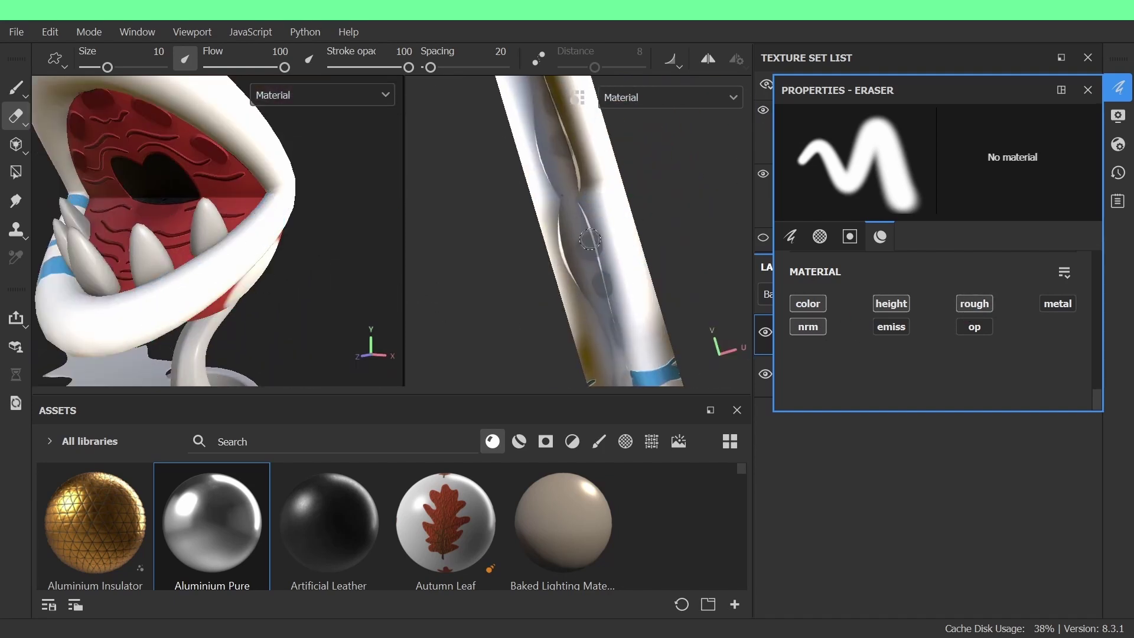
scroll(590, 239, "down", 2)
scroll(264, 263, "down", 4)
left_click_drag(264, 264, 369, 257, "alt")
Return to the paint brush at size 2.16 and start outlining a small drip beside the first blue band
left_click(1088, 91)
left_click(16, 87)
scroll(591, 283, "up", 1)
scroll(210, 229, "up", 4)
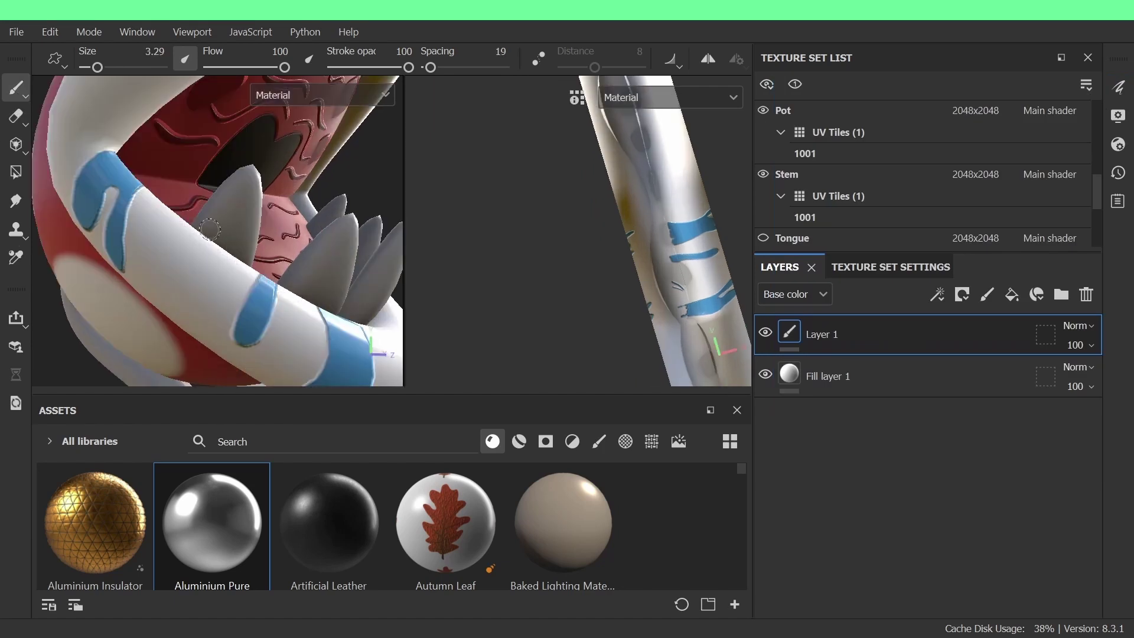
left_click_drag(209, 229, 258, 252, "alt")
scroll(259, 253, "up", 2)
left_click_drag(98, 67, 95, 67)
scroll(291, 282, "up", 2)
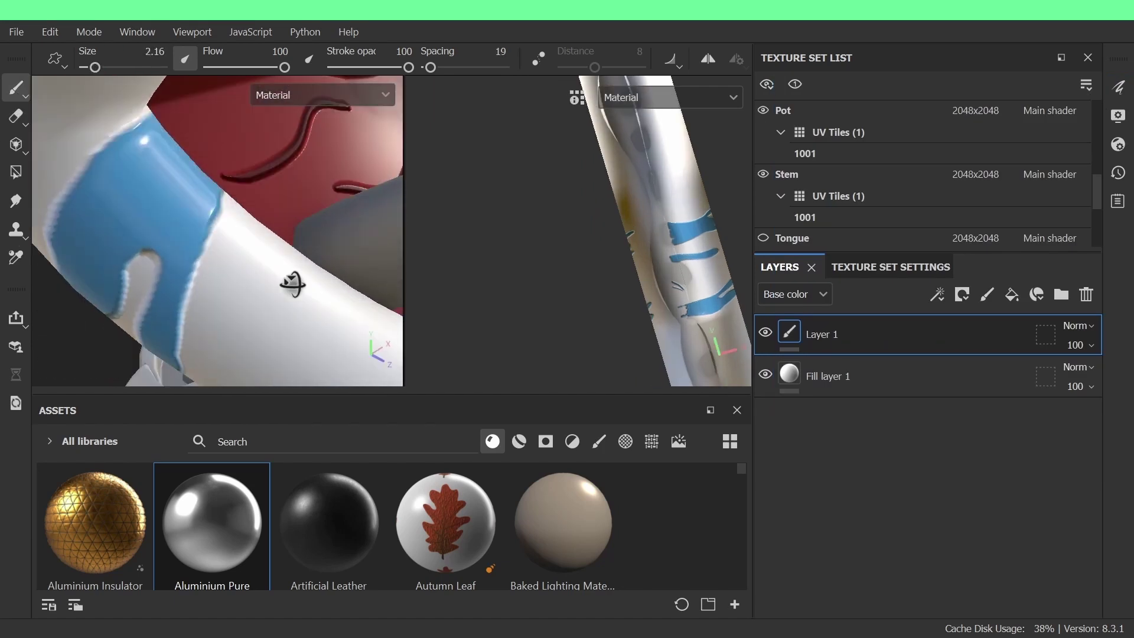
left_click_drag(291, 284, 273, 294, "alt")
left_click_drag(266, 236, 263, 265)
scroll(242, 302, "down", 5)
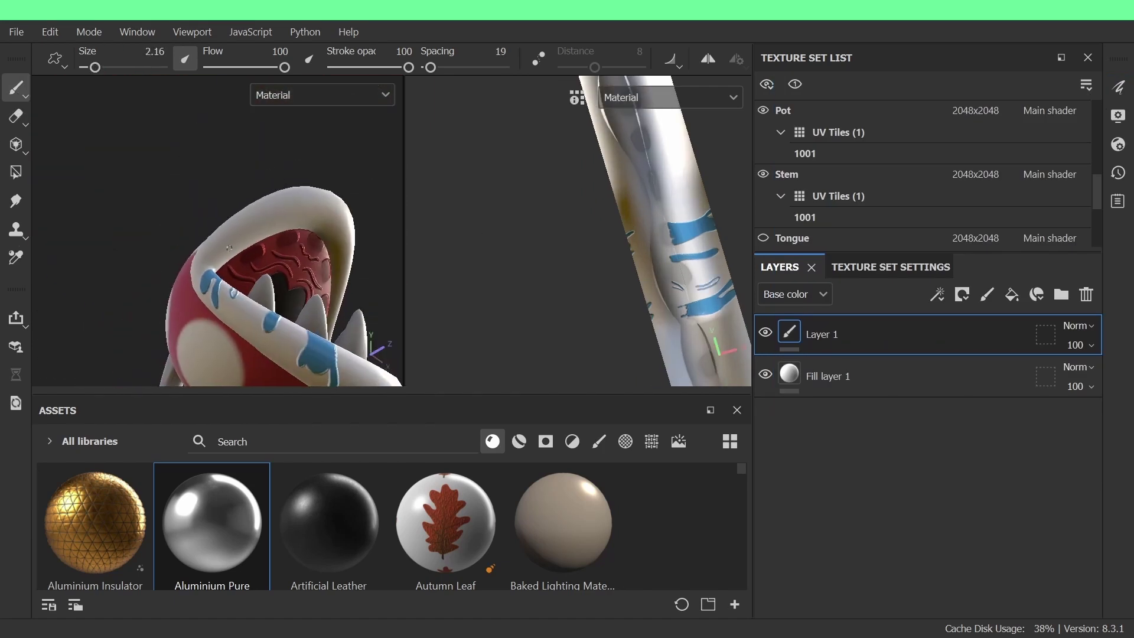
Complete the small drip's rounded outline on the lower lip and fill it with blue
scroll(251, 266, "up", 3)
scroll(263, 248, "up", 2)
left_click_drag(270, 245, 190, 280, "alt")
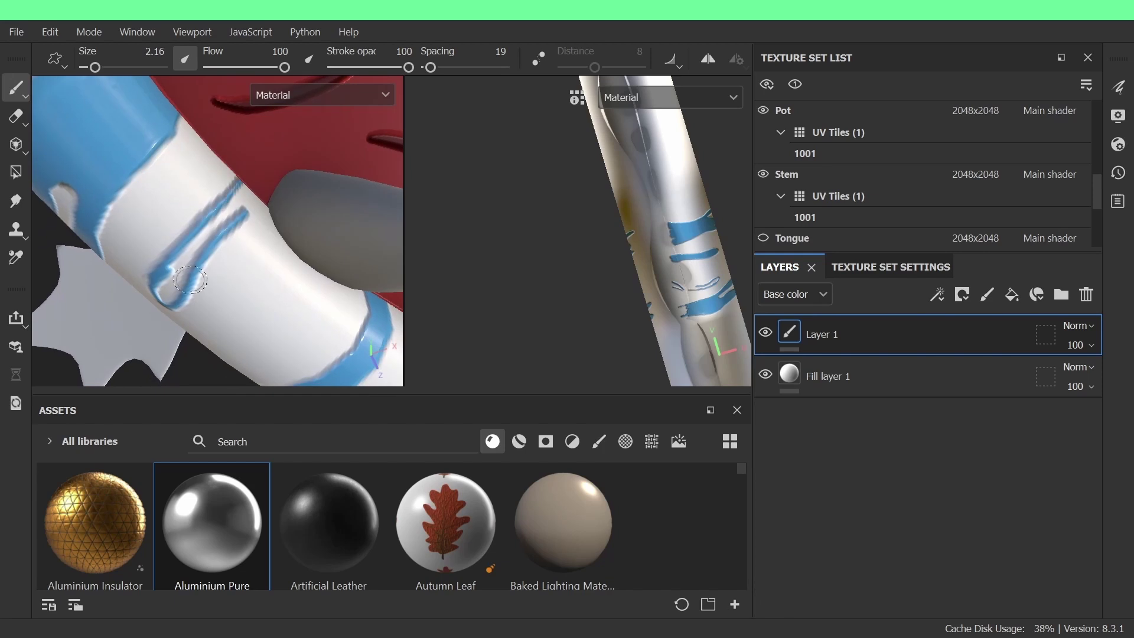
left_click_drag(224, 220, 411, 151, "alt")
scroll(273, 199, "down", 5)
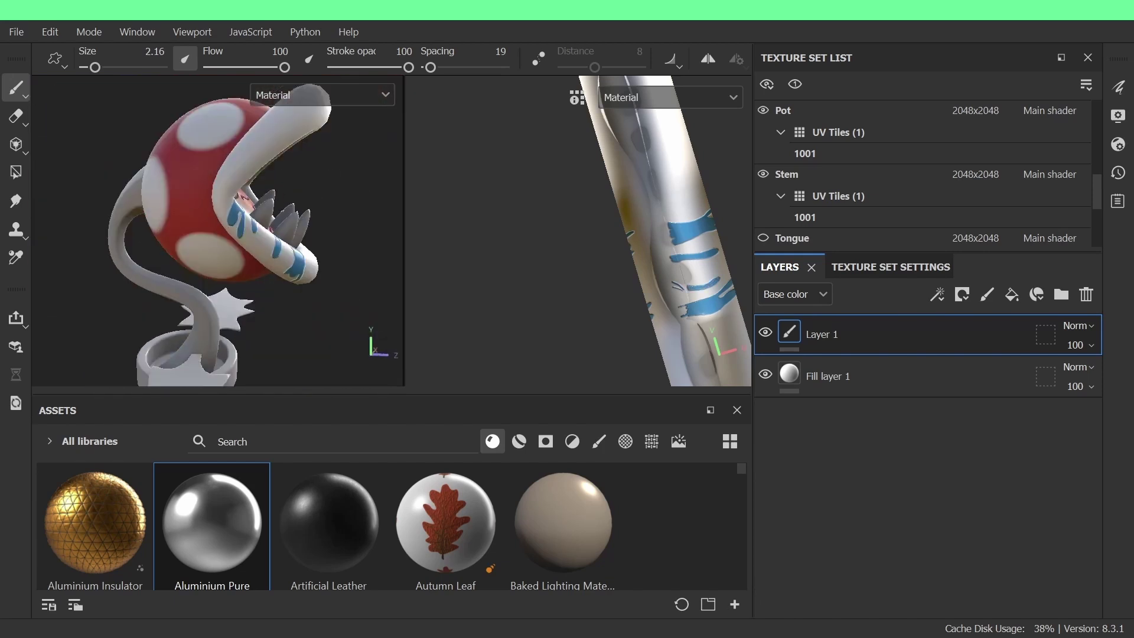
Connect the small drip to the first blue band along the lip's inner edge and smooth the joined paint
scroll(260, 236, "up", 4)
left_click_drag(237, 248, 253, 169, "alt")
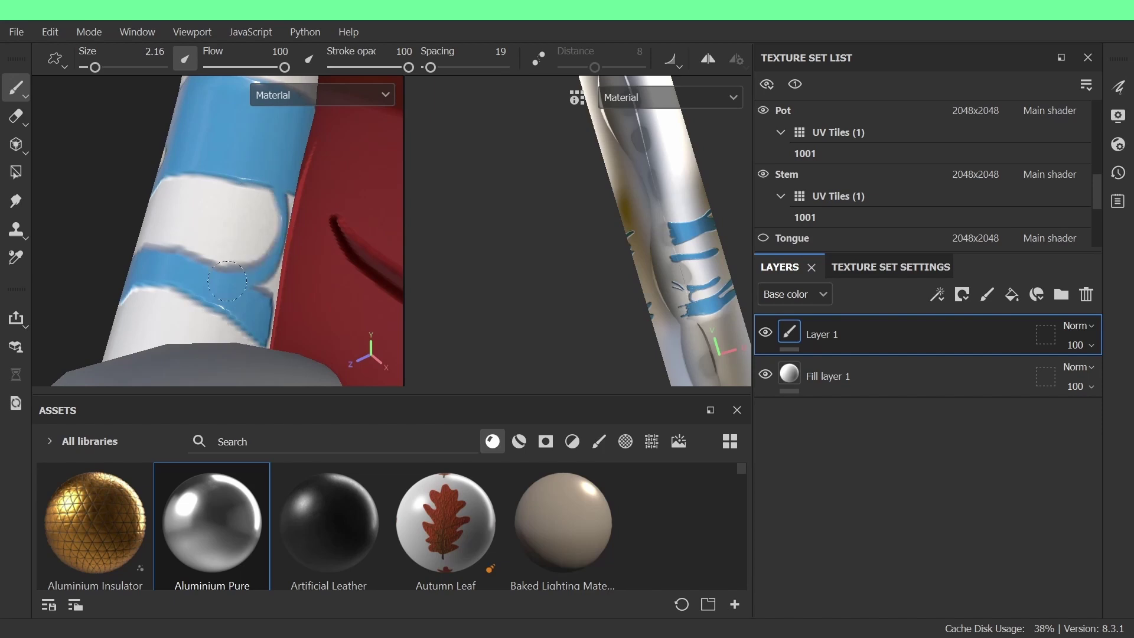
scroll(236, 148, "down", 4)
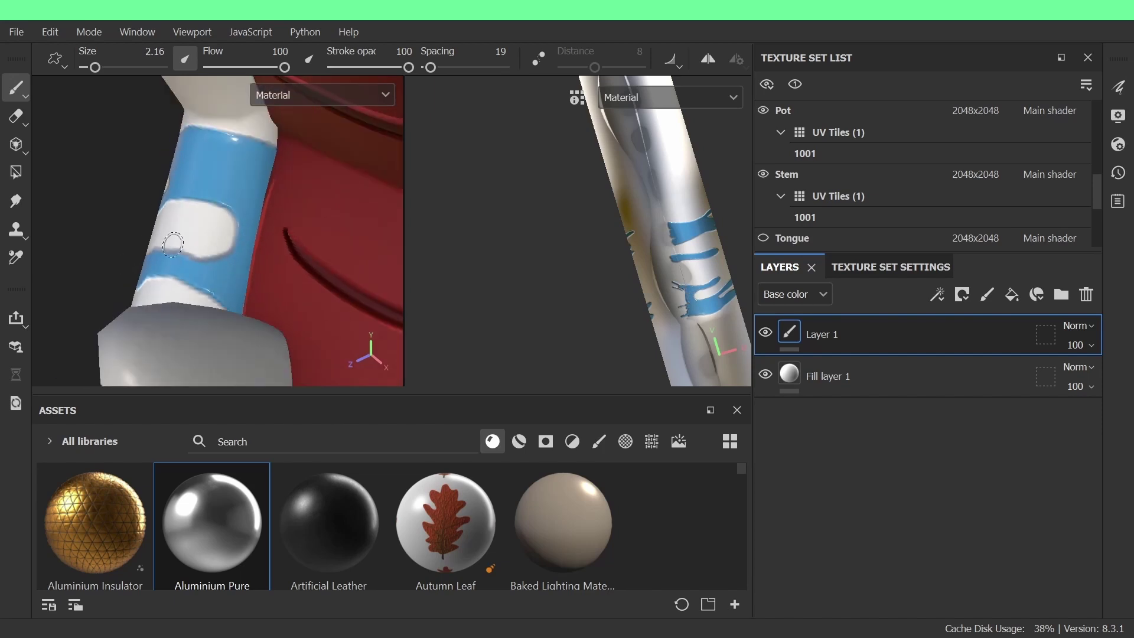
mouse_move(177, 241)
left_mouse_down("alt")
mouse_move(384, 154)
mouse_move(270, 328)
mouse_move(227, 272)
mouse_move(241, 273)
mouse_move(228, 309)
mouse_move(190, 256)
mouse_move(242, 307)
mouse_move(284, 301)
mouse_move(353, 326)
mouse_move(172, 291)
mouse_move(271, 286)
mouse_move(190, 319)
mouse_move(179, 156)
left_mouse_up("alt")
scroll(228, 309, "down", 4)
scroll(236, 307, "up", 4)
scroll(242, 306, "up", 3)
scroll(283, 301, "down", 5)
Erase a rounded notch at the wide patch's inner side and an oval opening in its front with eraser size 2.51
key("e")
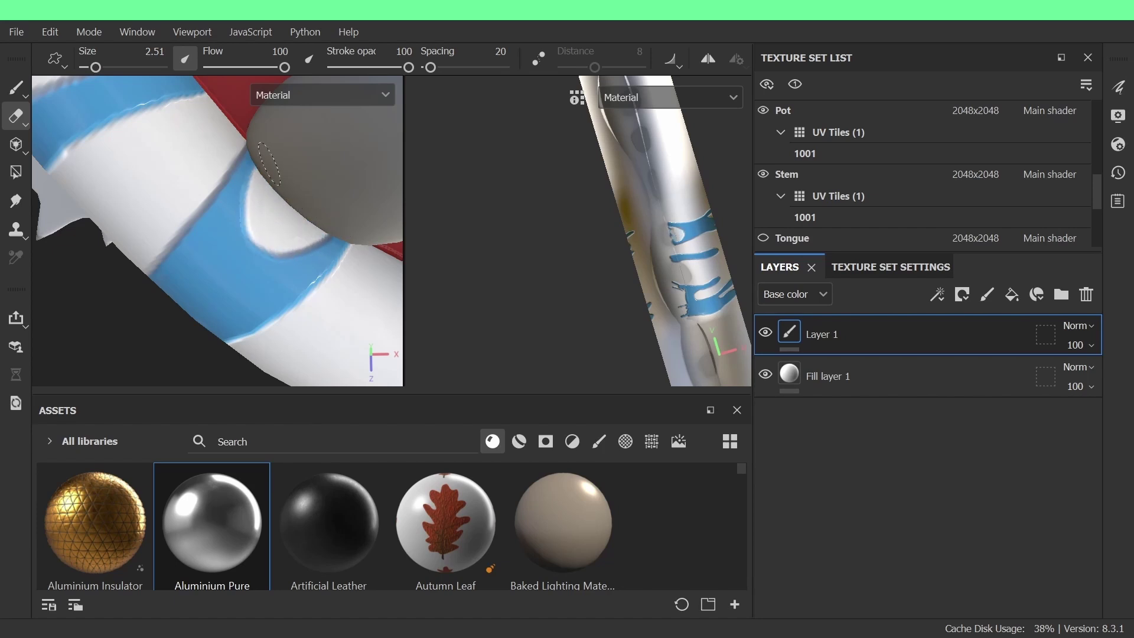
mouse_move(268, 165)
left_mouse_down("alt")
mouse_move(258, 182)
mouse_move(277, 177)
mouse_move(240, 253)
mouse_move(189, 185)
mouse_move(217, 178)
left_mouse_up("alt")
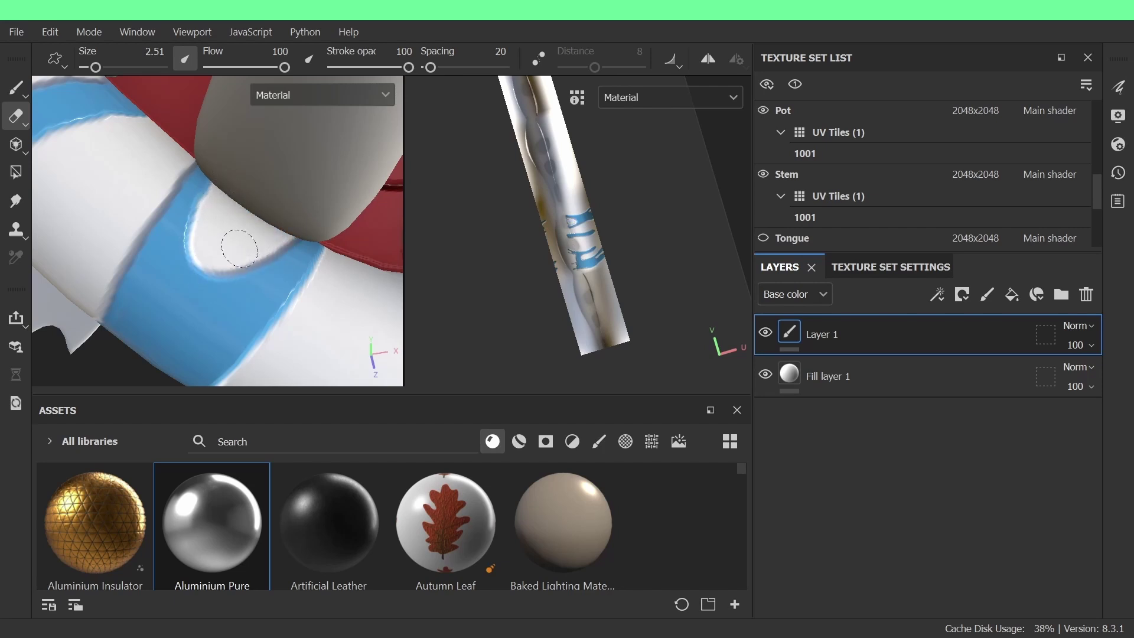
left_click_drag(249, 150, 217, 222, "alt")
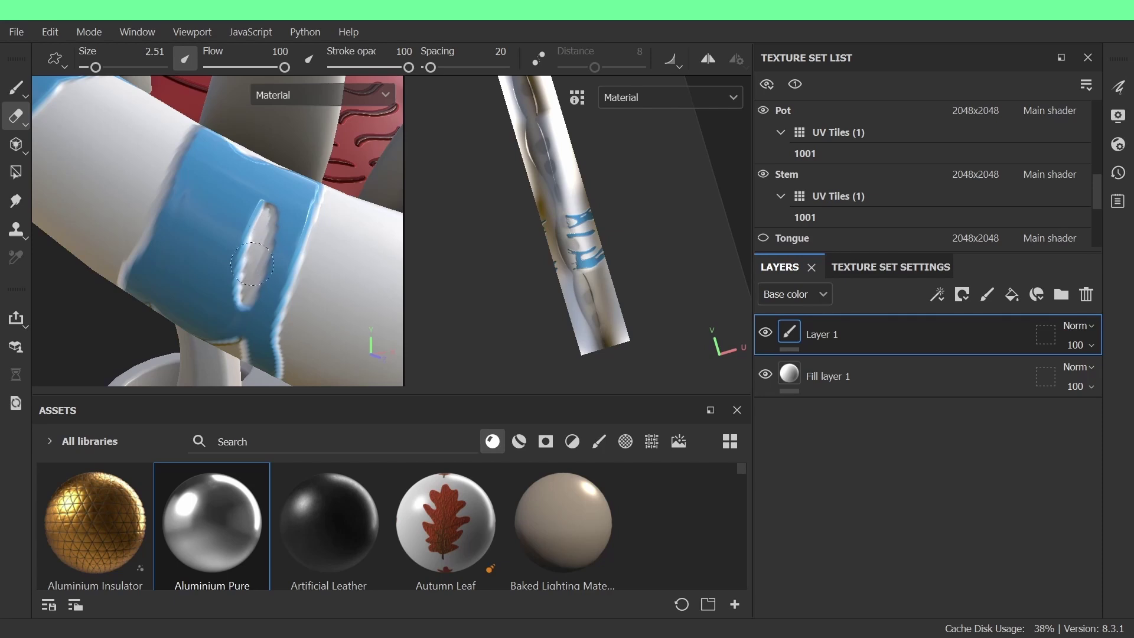
scroll(258, 264, "down", 5)
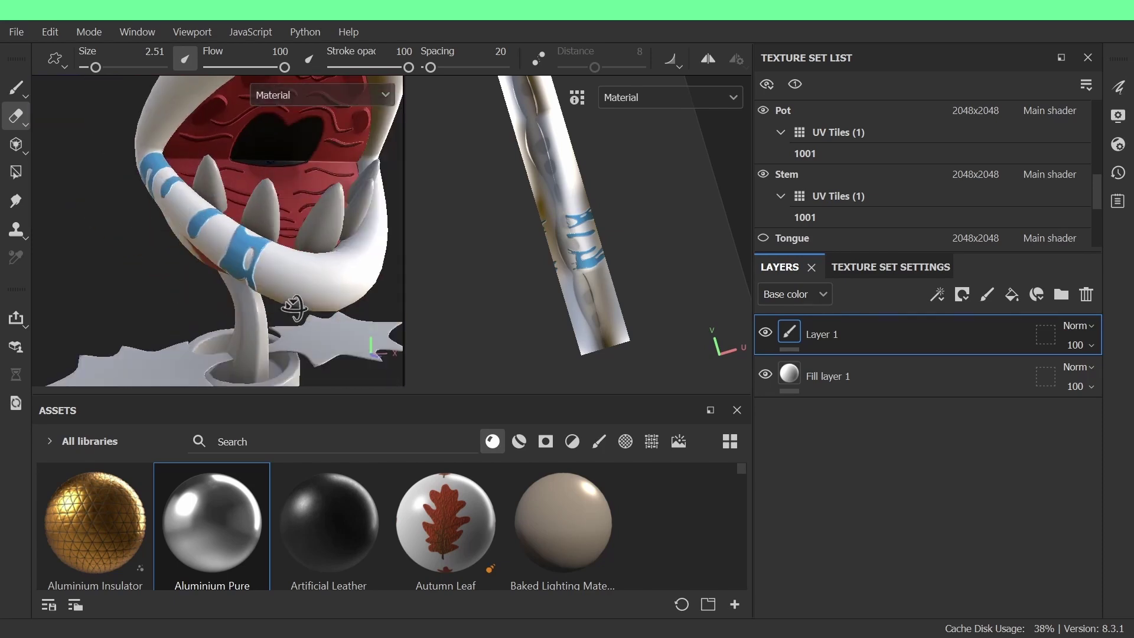
Erase a small oval opening in the first blue band near the corner of the mouth
left_click_drag(292, 309, 346, 331, "alt")
scroll(207, 260, "up", 5)
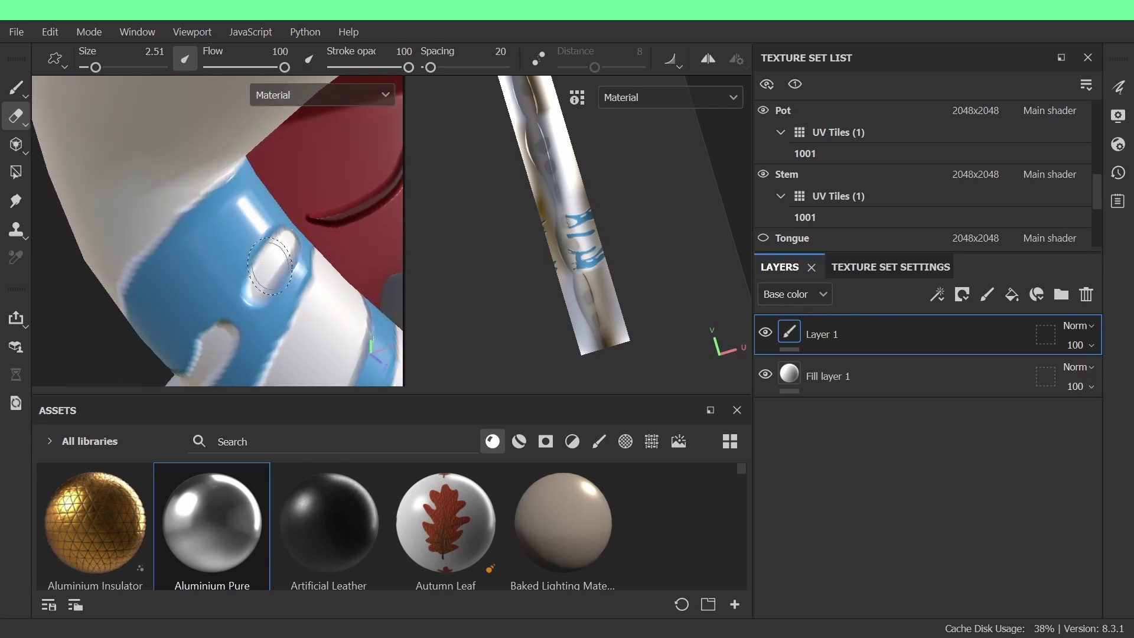
scroll(281, 225, "down", 5)
left_click_drag(181, 216, 222, 200, "alt")
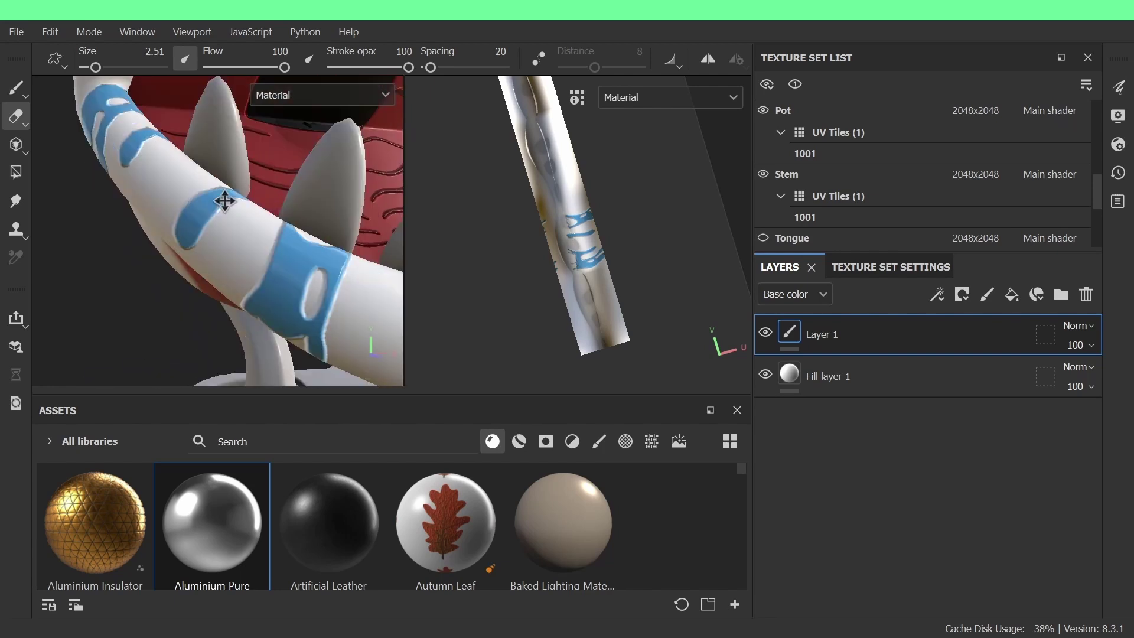
Try erasing a thin slit in the wide blue patch with eraser size 0.44
scroll(253, 211, "up", 5)
key("bracketleft")
key("bracketleft")
key("bracketleft")
key("bracketleft")
key("bracketleft")
key("bracketleft")
key("bracketleft")
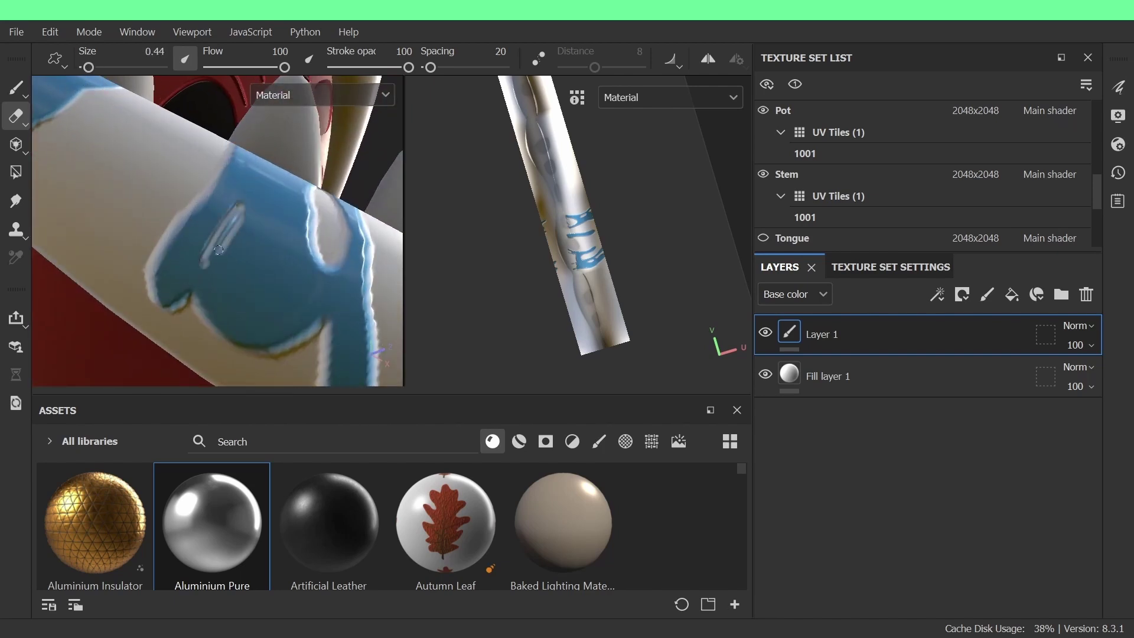
left_click_drag(205, 258, 251, 195)
scroll(232, 233, "down", 5)
scroll(251, 195, "up", 5)
key("ctrl+z")
Erase an elongated slot in the wide blue patch beside its oval opening with eraser size 1.53
left_click(94, 66)
mouse_move(225, 310)
left_mouse_down()
mouse_move(213, 335)
mouse_move(229, 308)
mouse_move(218, 258)
mouse_move(251, 294)
mouse_move(277, 238)
mouse_move(235, 319)
mouse_move(283, 237)
mouse_move(273, 247)
left_mouse_up()
scroll(229, 308, "down", 5)
scroll(218, 258, "up", 5)
key("ctrl+z")
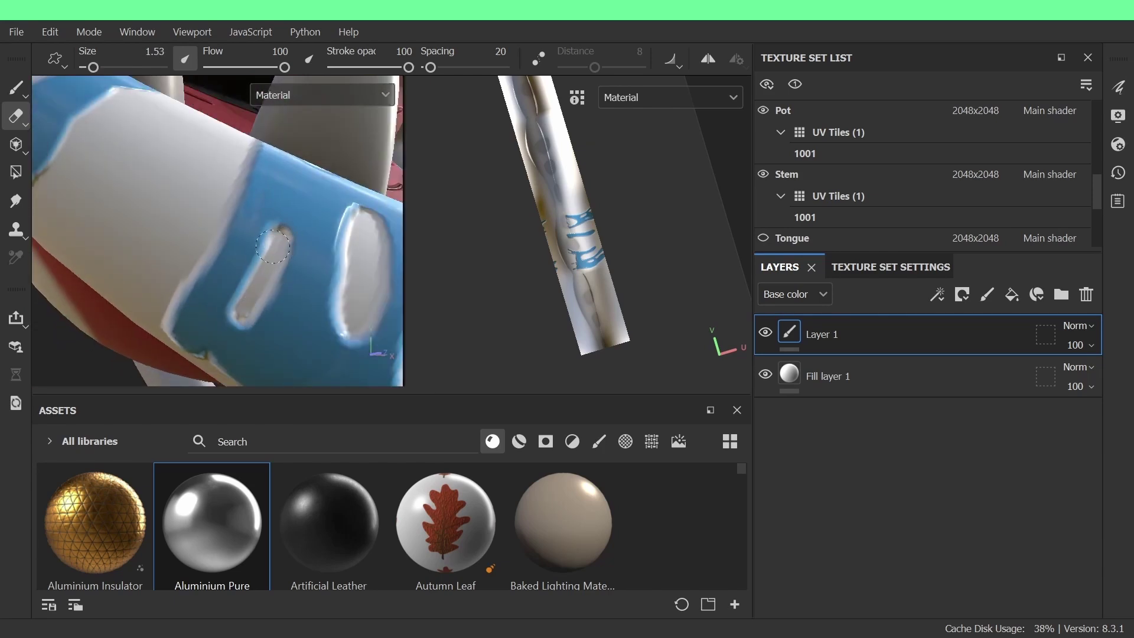
mouse_move(257, 305)
left_mouse_down()
mouse_move(246, 300)
mouse_move(305, 305)
mouse_move(260, 283)
left_mouse_up()
scroll(300, 263, "down", 8)
scroll(305, 304, "up", 4)
scroll(260, 283, "up", 4)
Add a new paint layer above the layer holding the blue drips
left_click(987, 294)
scroll(455, 289, "down", 4)
scroll(319, 271, "down", 2)
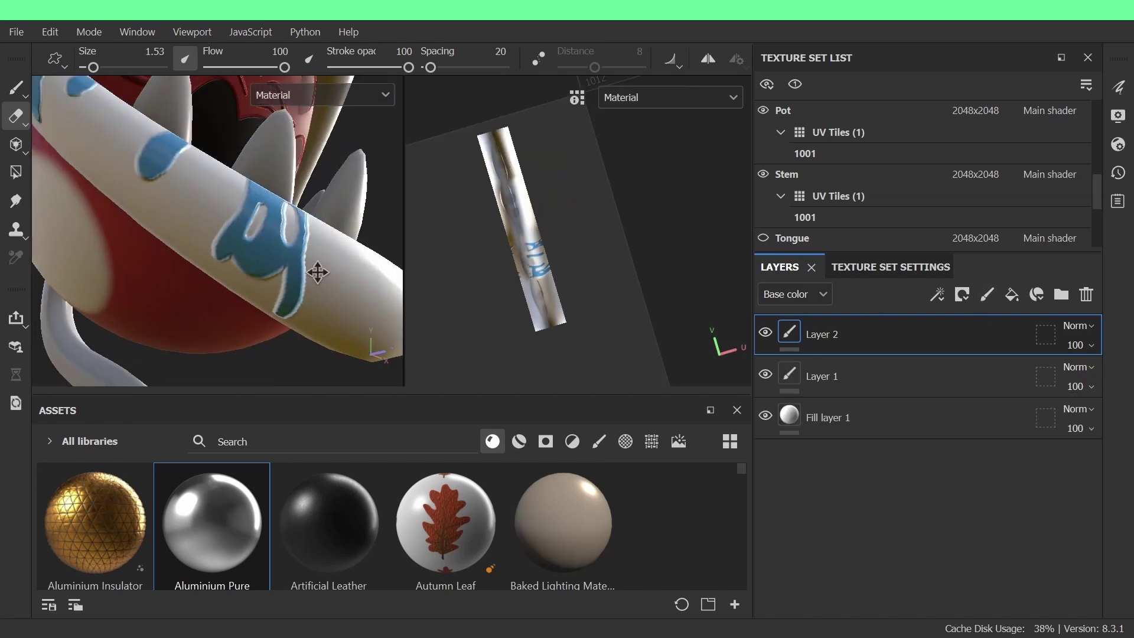
middle_click_drag(319, 271, 361, 312, "alt")
left_click(1120, 90)
left_click(1088, 90)
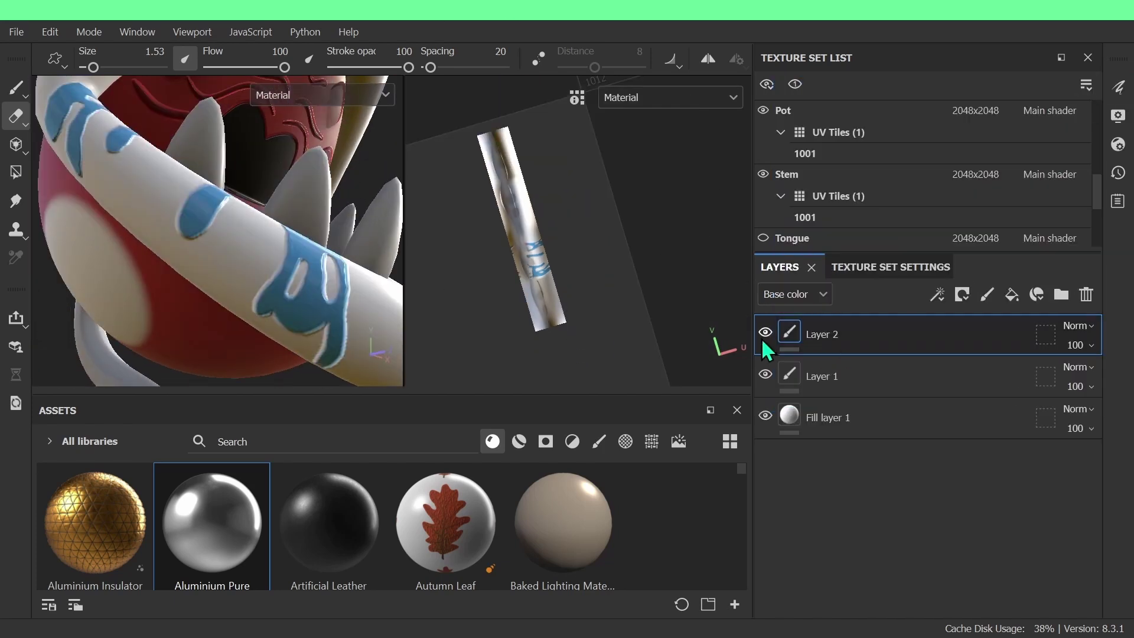
Check which material channels the eraser affects
left_click(1118, 87)
scroll(851, 360, "down", 5)
scroll(813, 352, "down", 3)
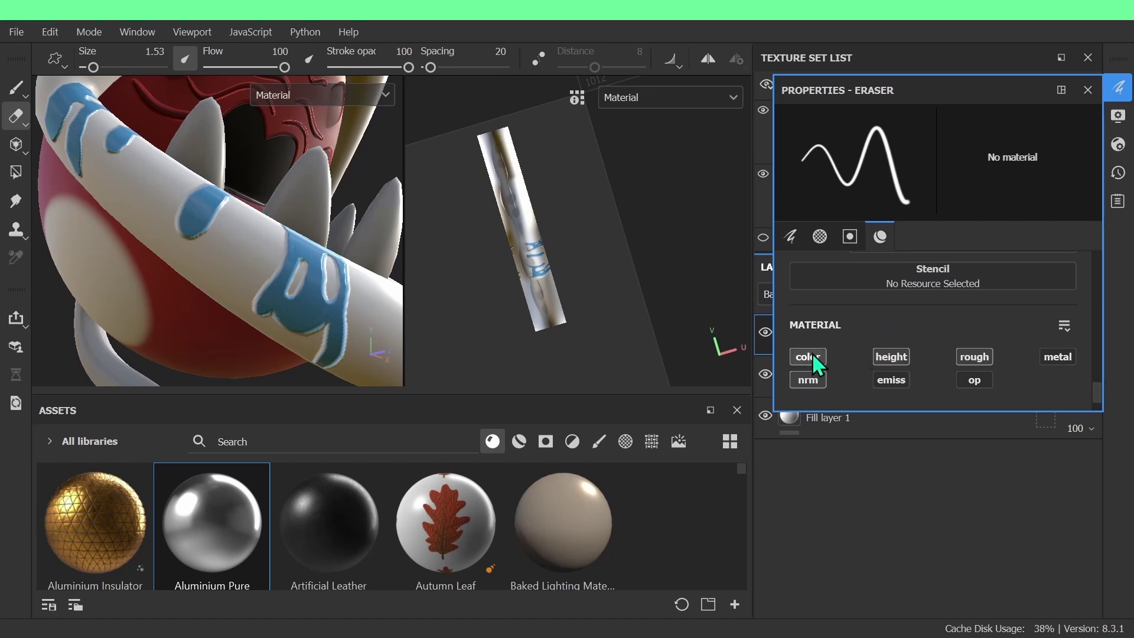
scroll(813, 352, "up", 5)
scroll(355, 319, "up", 1)
left_click(1087, 90)
left_click(765, 332)
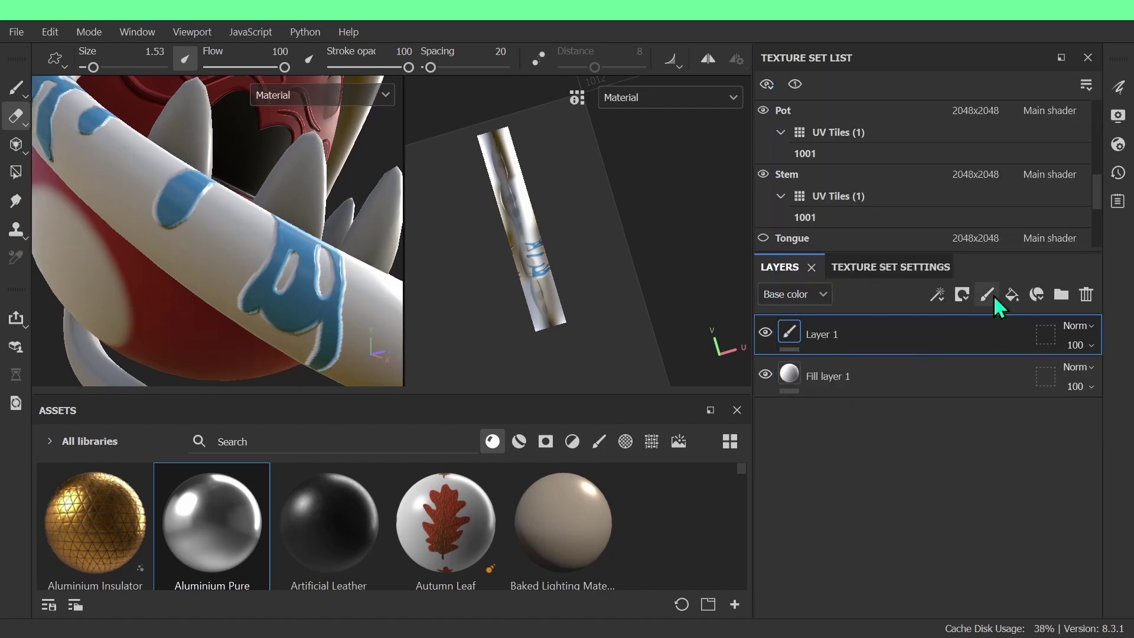
Review the eraser's brush settings and the material channels it affects
left_click(1118, 87)
scroll(880, 345, "down", 8)
scroll(865, 362, "up", 3)
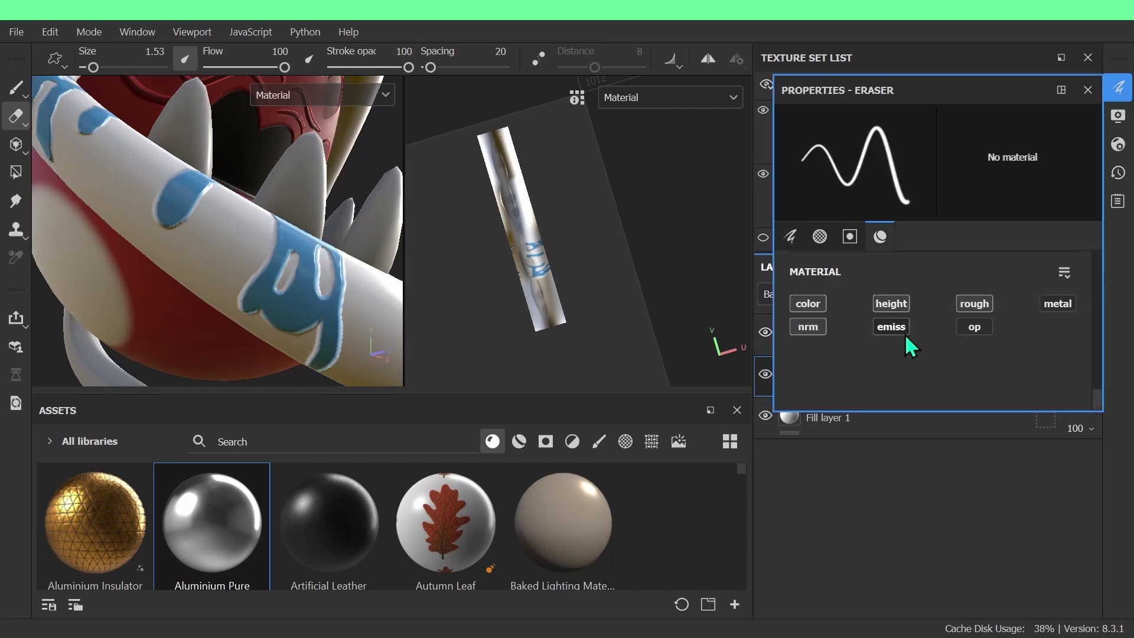
scroll(915, 345, "up", 8)
key("f")
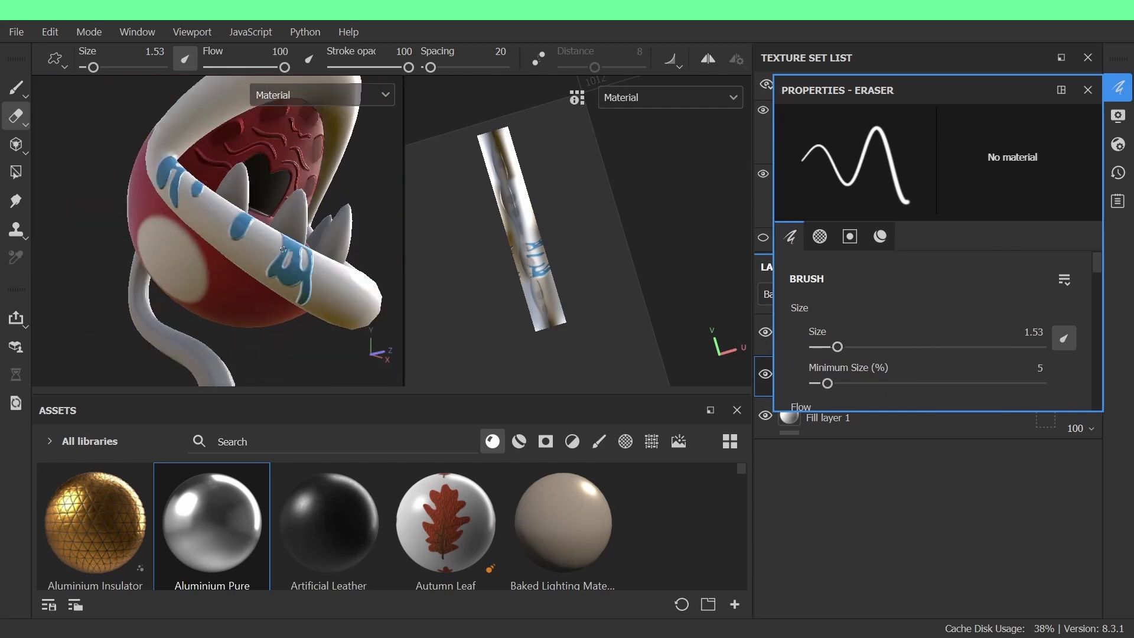
left_click(1088, 90)
Switch to the paint brush on the new layer and set its base colour to white
key("b")
left_click(1116, 90)
scroll(884, 327, "down", 4)
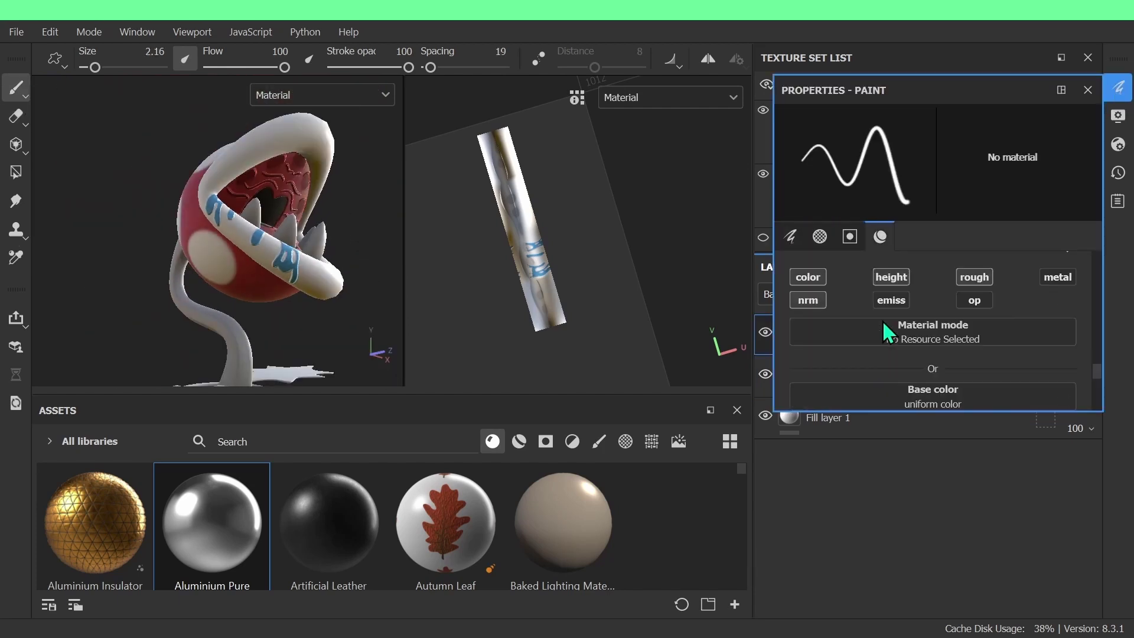
left_click(886, 317)
left_click_drag(738, 348, 702, 323)
scroll(281, 262, "up", 3)
left_click(923, 280)
Reduce the brush size to 0.8 and try a raised white spot on the first blue patch's left lobe
left_click_drag(236, 236, 201, 222, "alt")
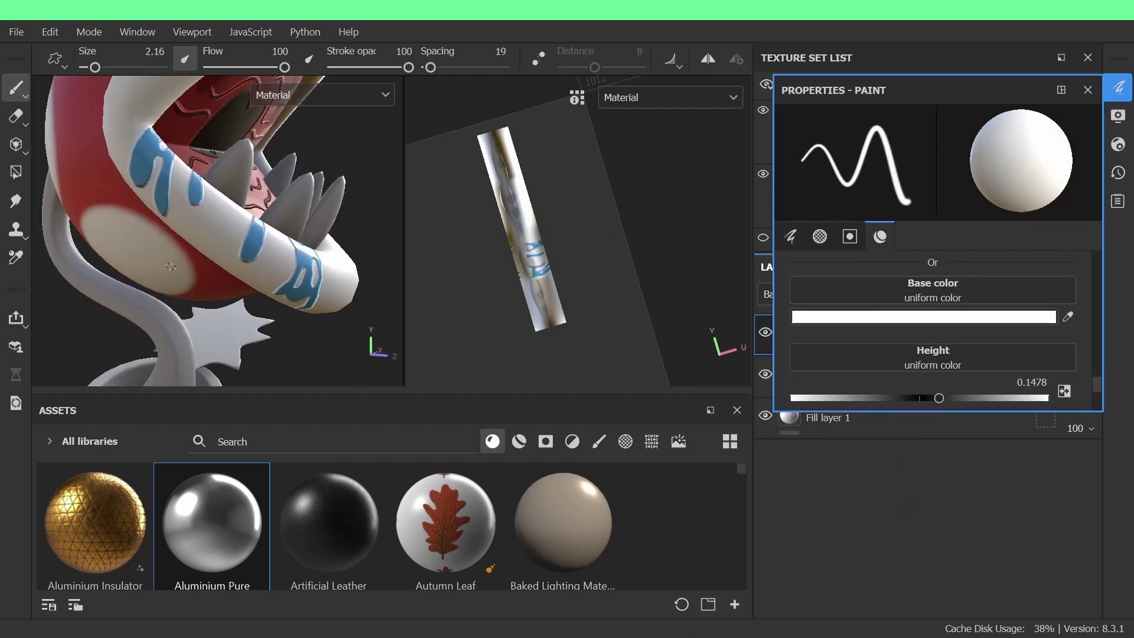
scroll(195, 201, "up", 6)
right_click_drag(248, 260, 228, 263, "ctrl")
mouse_move(228, 261)
left_mouse_down()
mouse_move(228, 288)
mouse_move(231, 247)
mouse_move(217, 272)
mouse_move(164, 216)
left_mouse_up()
mouse_move(165, 215)
middle_mouse_down("alt")
mouse_move(196, 229)
mouse_move(141, 200)
middle_mouse_up("alt")
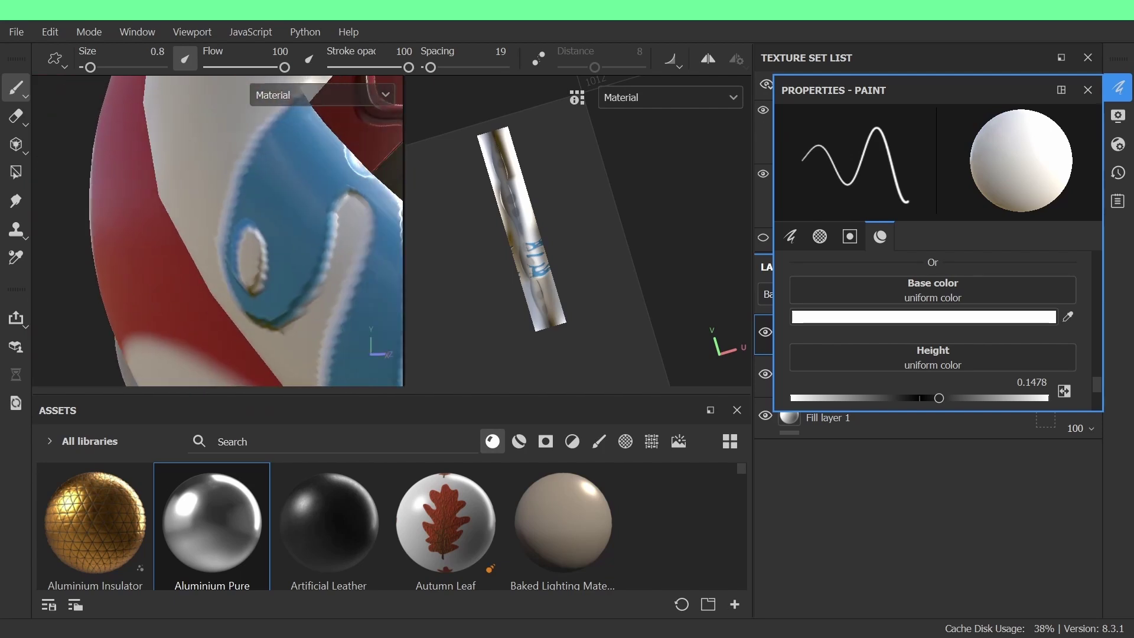
left_click_drag(142, 201, 127, 192, "alt")
key("ctrl+z")
Turn off the brush's height channel and paint flat white highlight spots on the blue drips of the first patch and the neighbouring drip
left_click_drag(939, 398, 923, 398)
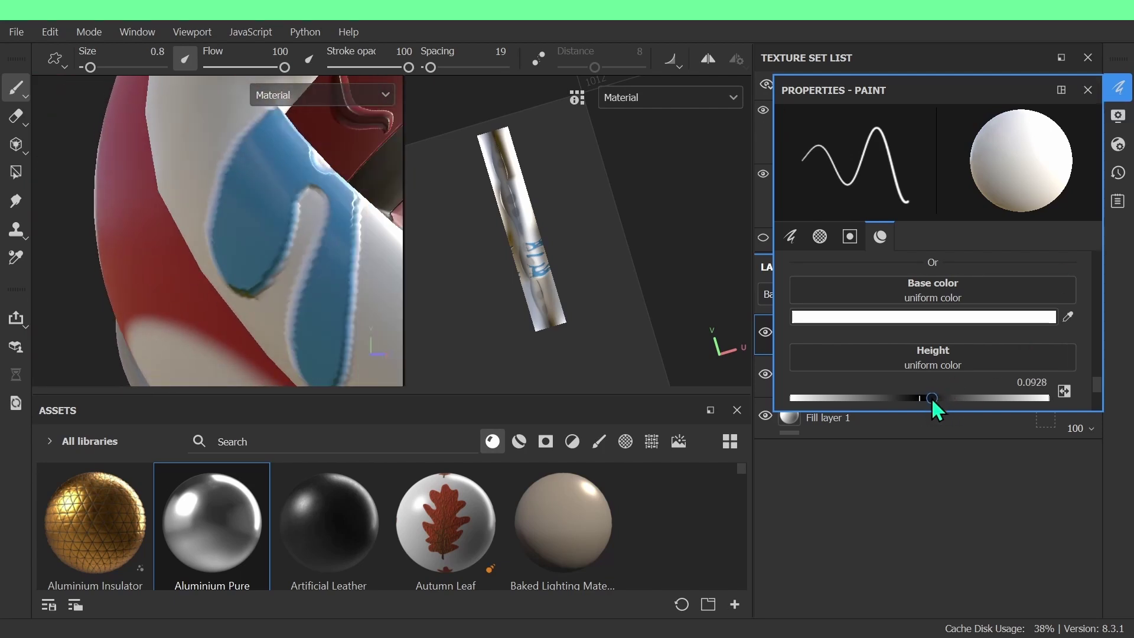
scroll(962, 336, "up", 5)
left_click_drag(235, 213, 234, 252)
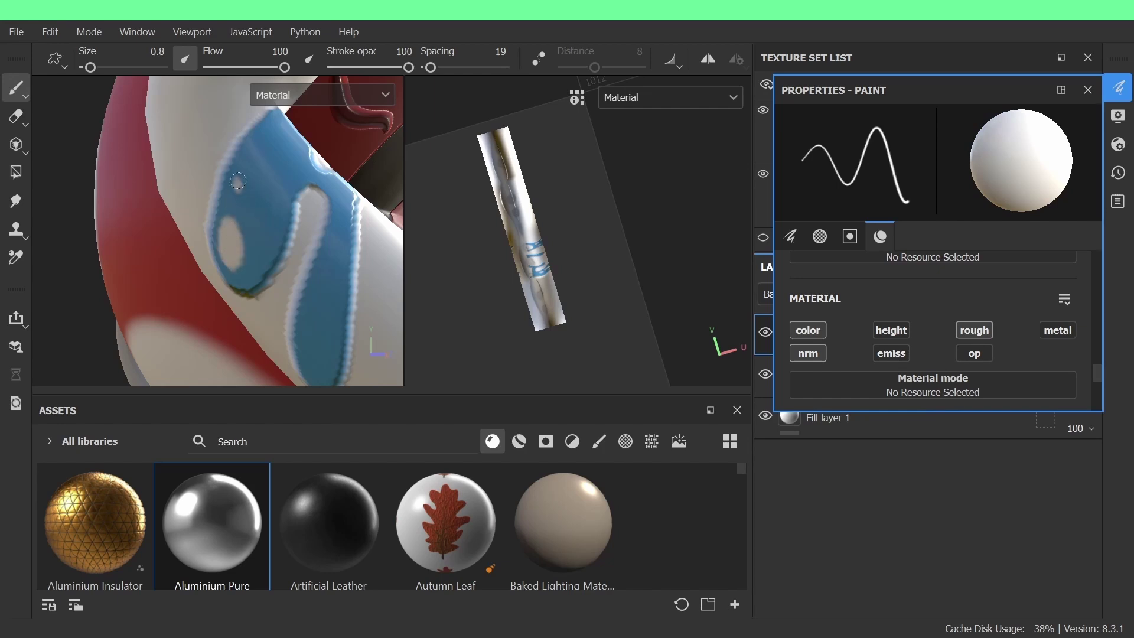
left_click_drag(255, 173, 164, 108, "alt")
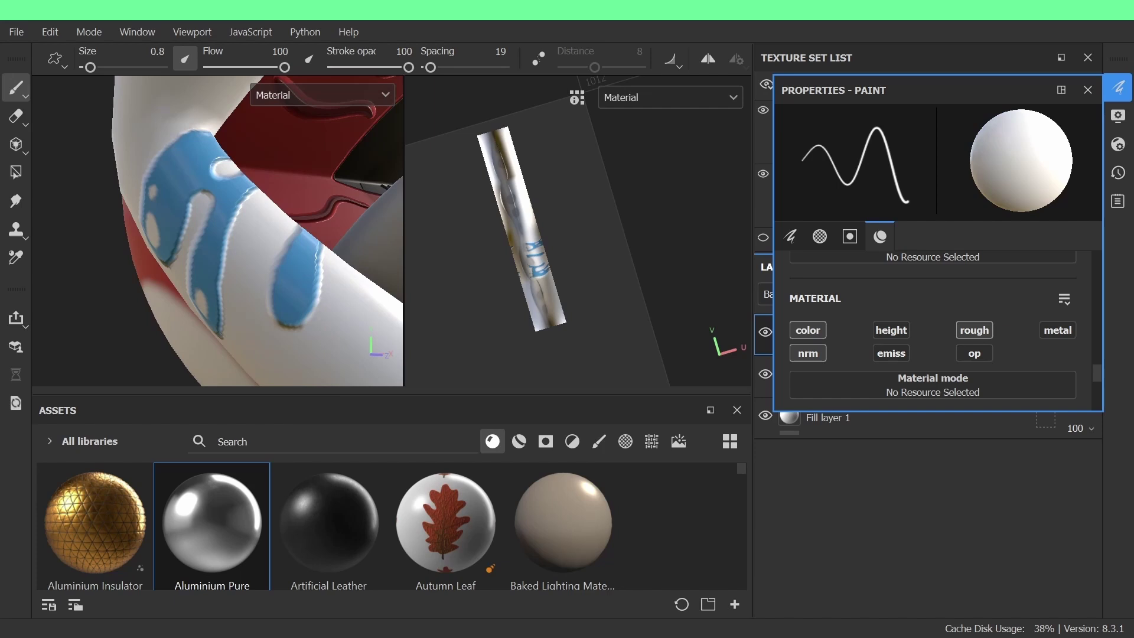
scroll(271, 295, "up", 2)
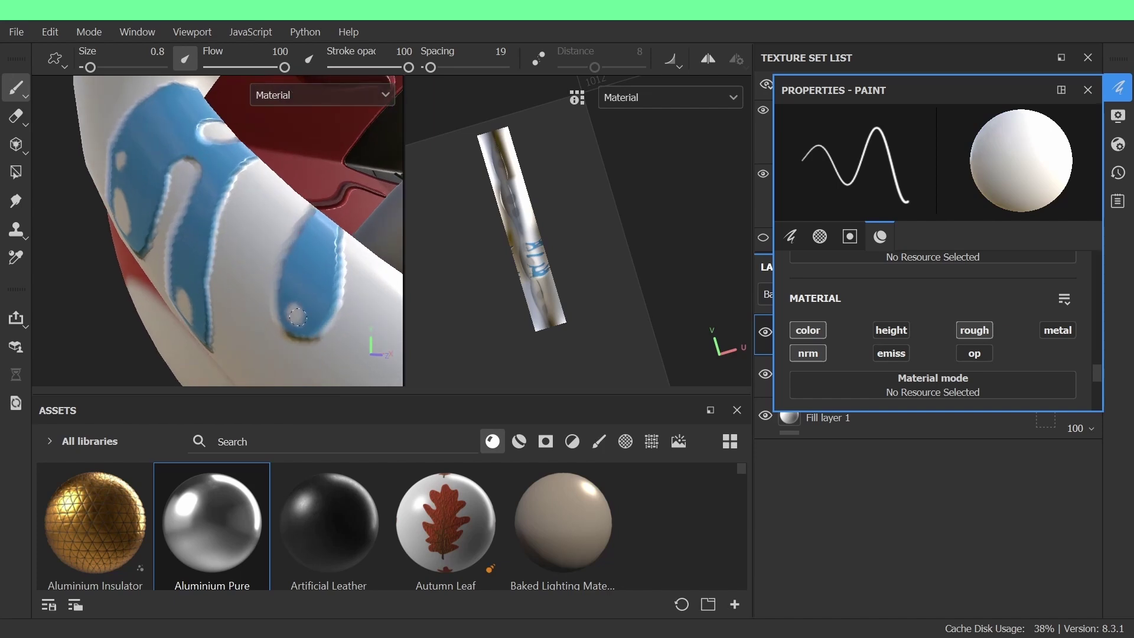
left_click_drag(298, 317, 217, 236, "alt")
Add a paint layer between the blue drip layer and the white spot layer
scroll(261, 216, "down", 5)
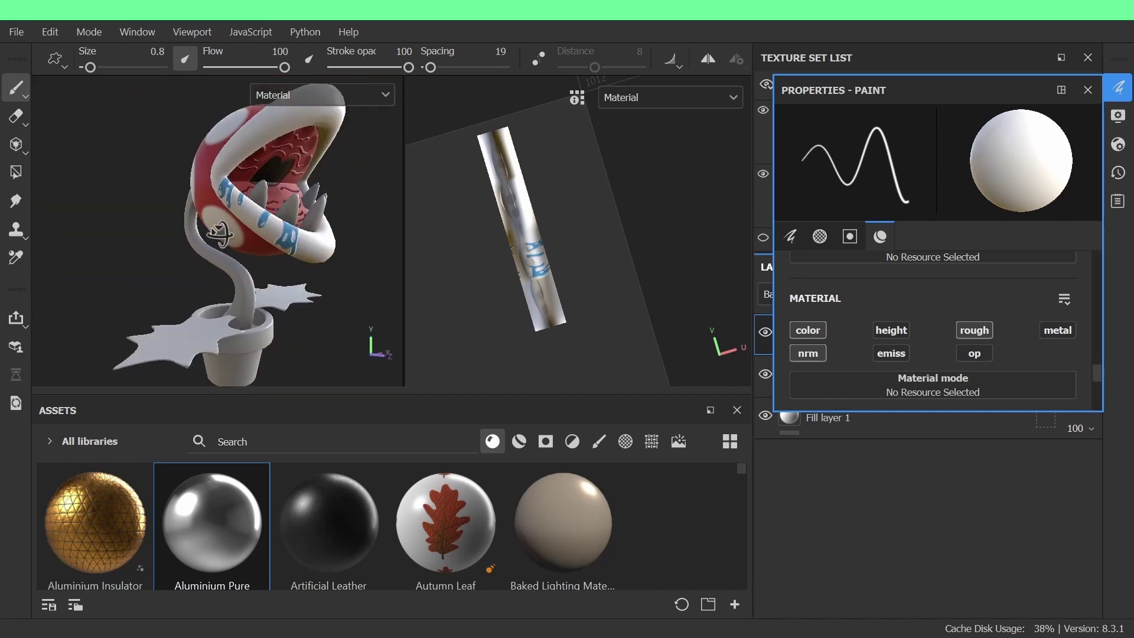
scroll(217, 236, "up", 4)
mouse_move(295, 260)
left_mouse_down("alt")
mouse_move(254, 268)
mouse_move(307, 242)
mouse_move(289, 254)
left_mouse_up("alt")
scroll(252, 265, "down", 5)
left_click(1118, 87)
left_click(957, 376)
left_click(987, 295)
scroll(277, 236, "up", 3)
Set the brush's base colour to a light cyan
left_click(1118, 87)
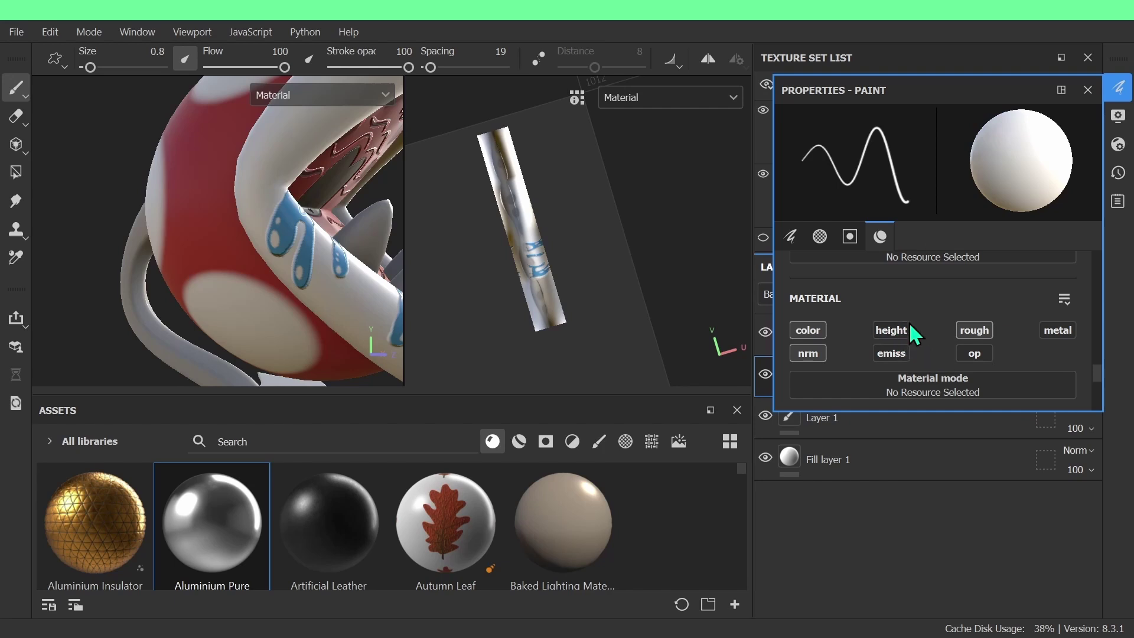
scroll(914, 295, "down", 3)
left_click(932, 265)
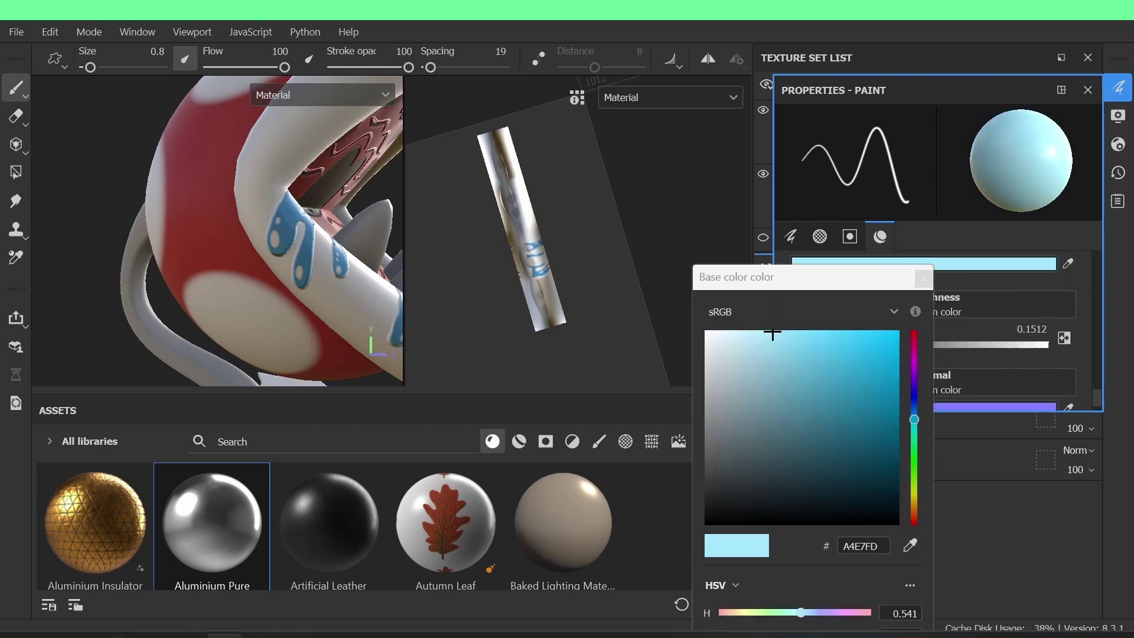
left_click_drag(821, 276, 813, 208)
left_click_drag(770, 565, 797, 565)
left_click(919, 209)
Paint light cyan inside the first patch's long drip at brush size 0.8, leaving a darker blue rim
scroll(248, 254, "up", 4)
left_click_drag(254, 257, 225, 265, "alt")
scroll(225, 264, "up", 5)
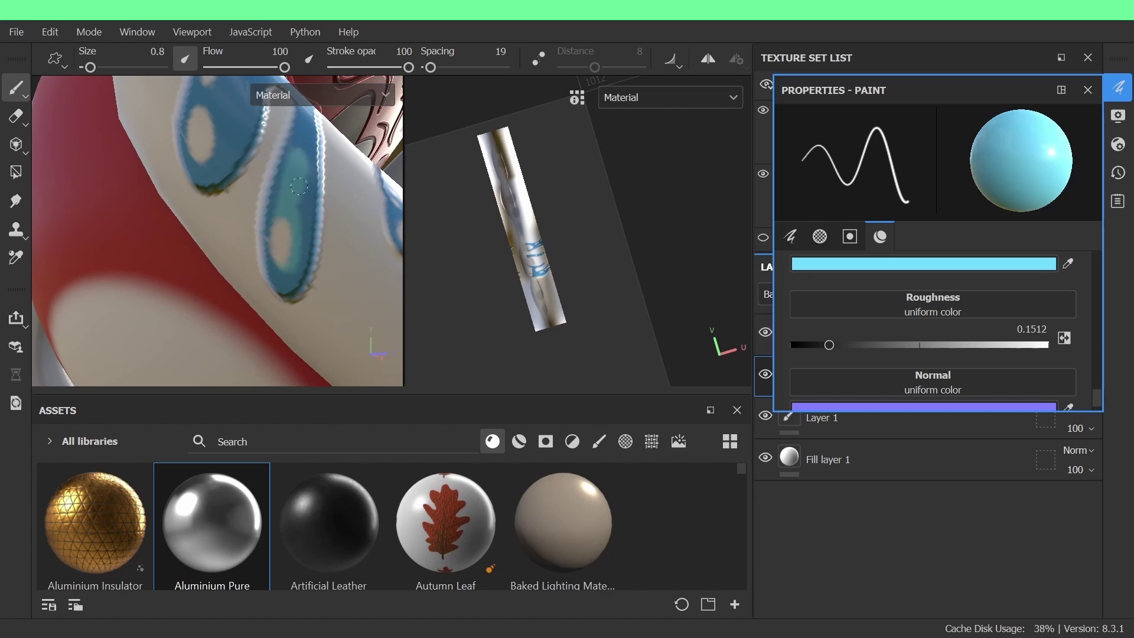
middle_click_drag(290, 115, 237, 215, "alt")
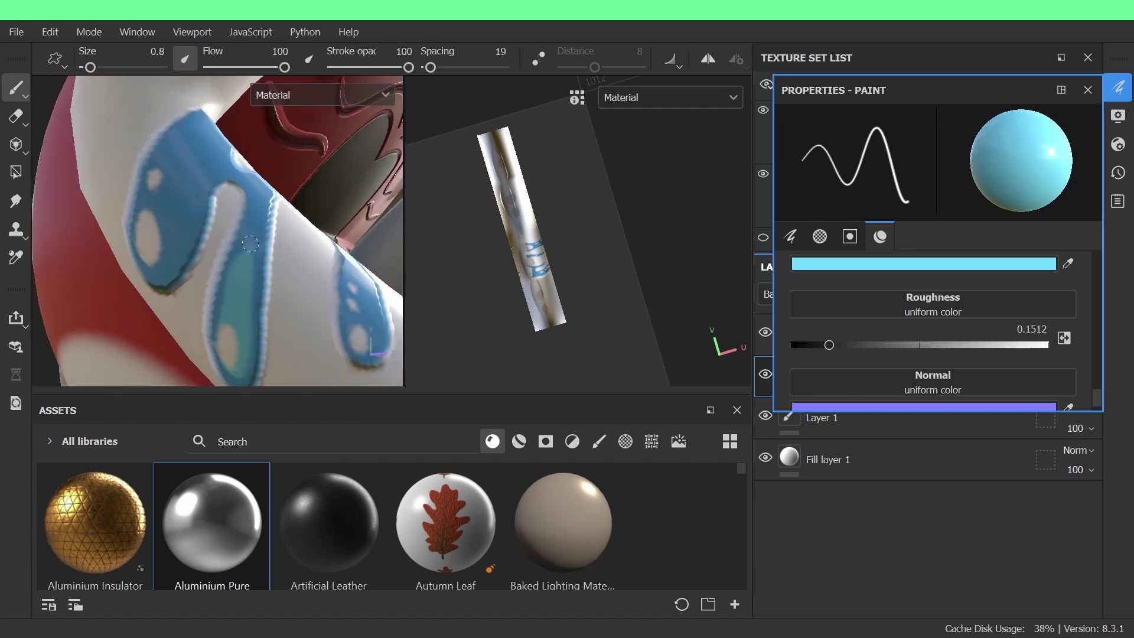
left_click_drag(257, 205, 231, 328, "alt")
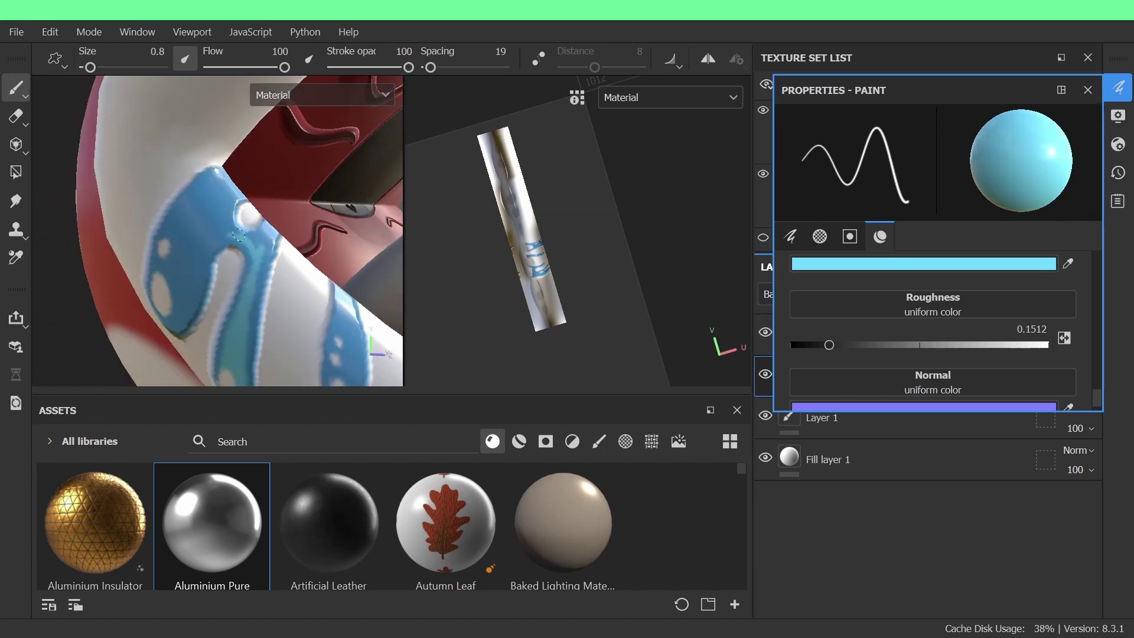
Fill the first patch's left lobe and the band around its oval opening with light cyan, keeping a darker blue border
mouse_move(247, 246)
left_mouse_down()
mouse_move(193, 268)
mouse_move(215, 229)
mouse_move(205, 293)
mouse_move(236, 142)
mouse_move(261, 149)
left_mouse_up()
scroll(215, 230, "up", 2)
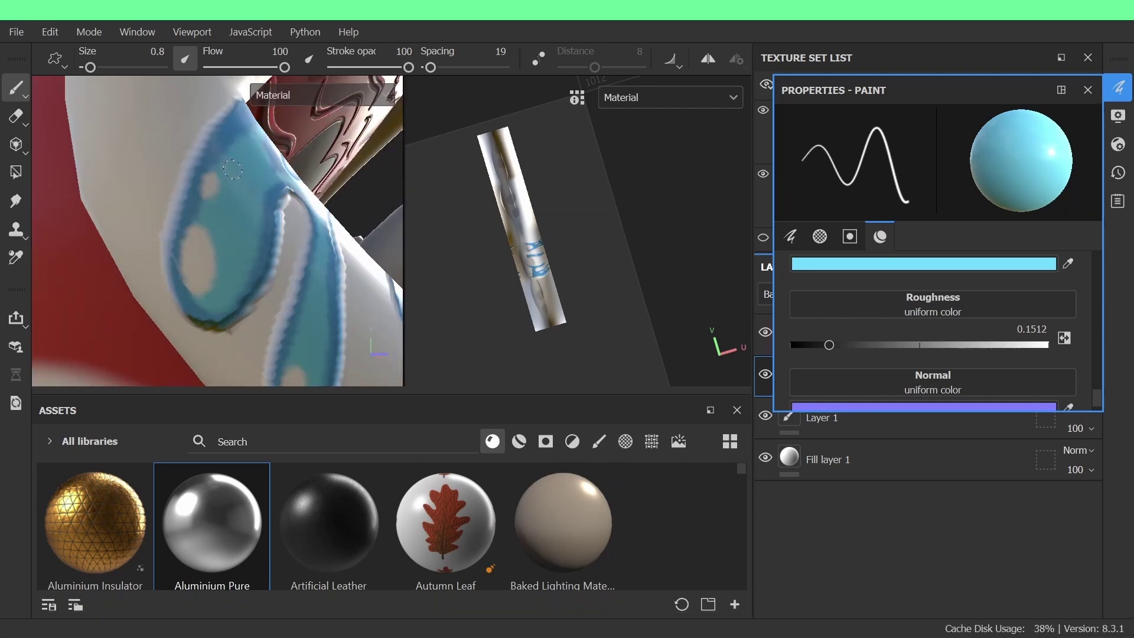
left_click_drag(233, 171, 261, 240, "alt")
left_click_drag(297, 172, 177, 251, "alt")
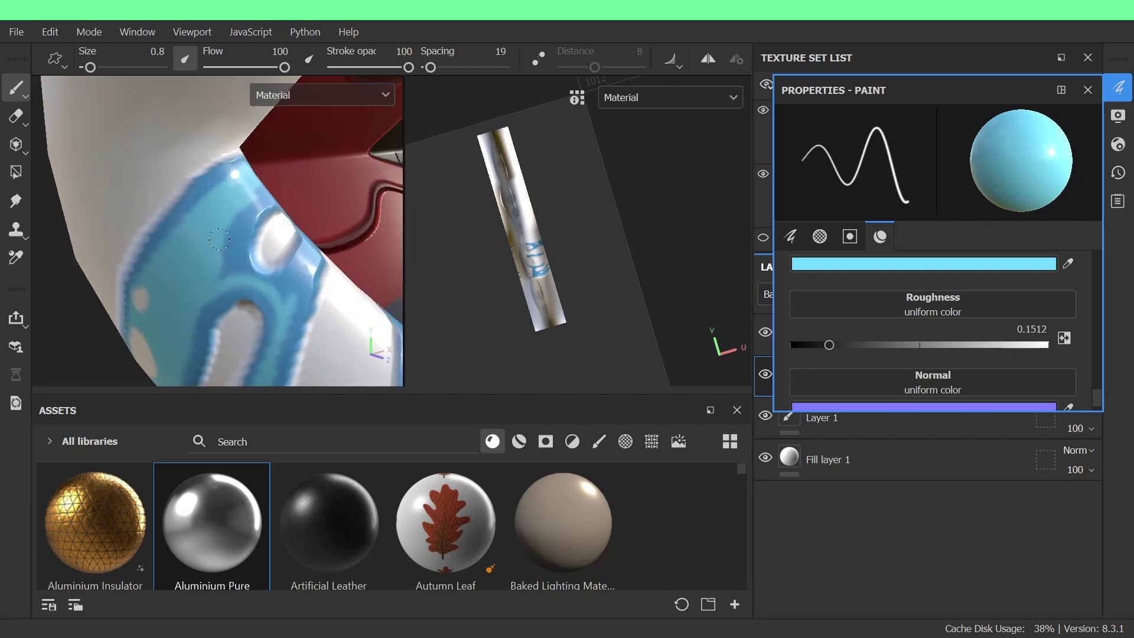
mouse_move(215, 238)
left_mouse_down("alt")
mouse_move(170, 253)
mouse_move(215, 213)
left_mouse_up("alt")
mouse_move(154, 258)
left_mouse_down()
mouse_move(249, 242)
mouse_move(162, 308)
left_mouse_up()
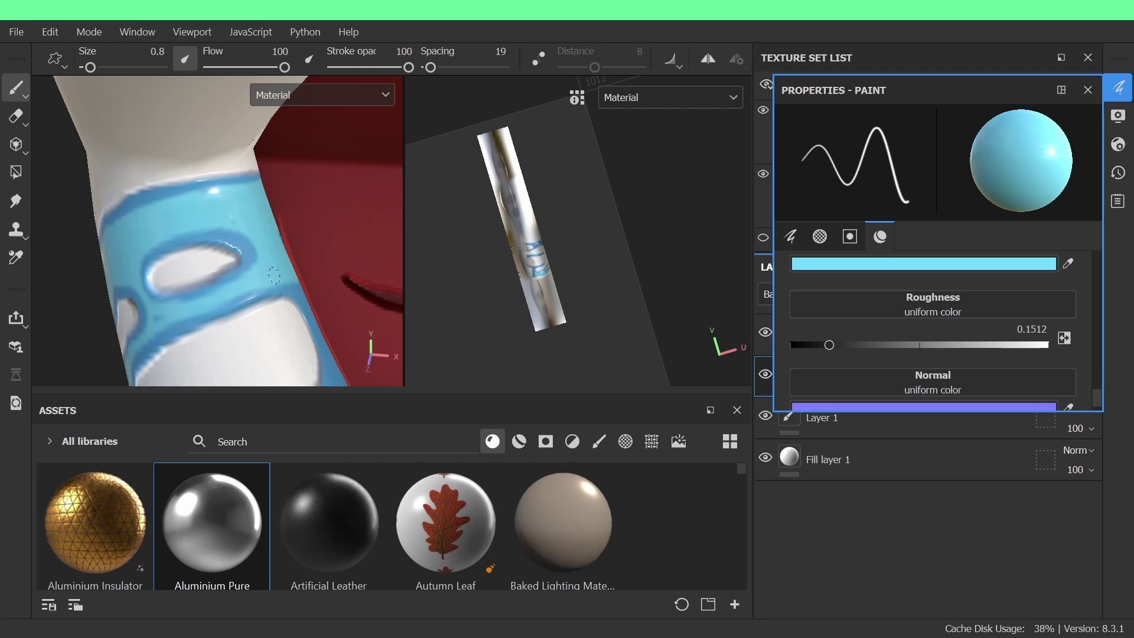
Paint light cyan inside the separate narrow drip beside the first patch, keeping its blue edge
mouse_move(288, 236)
left_mouse_down("alt")
mouse_move(225, 291)
mouse_move(370, 337)
mouse_move(216, 238)
mouse_move(240, 240)
left_mouse_up("alt")
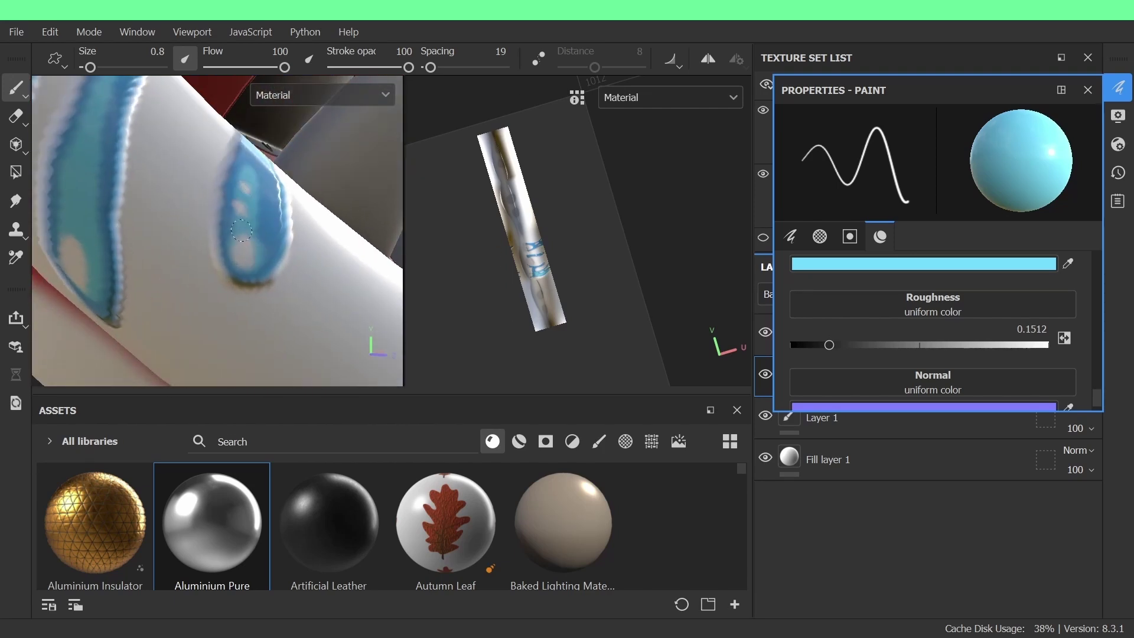
mouse_move(253, 159)
left_mouse_down()
mouse_move(269, 248)
mouse_move(256, 274)
mouse_move(289, 188)
left_mouse_up()
scroll(267, 236, "down", 5)
scroll(254, 275, "up", 5)
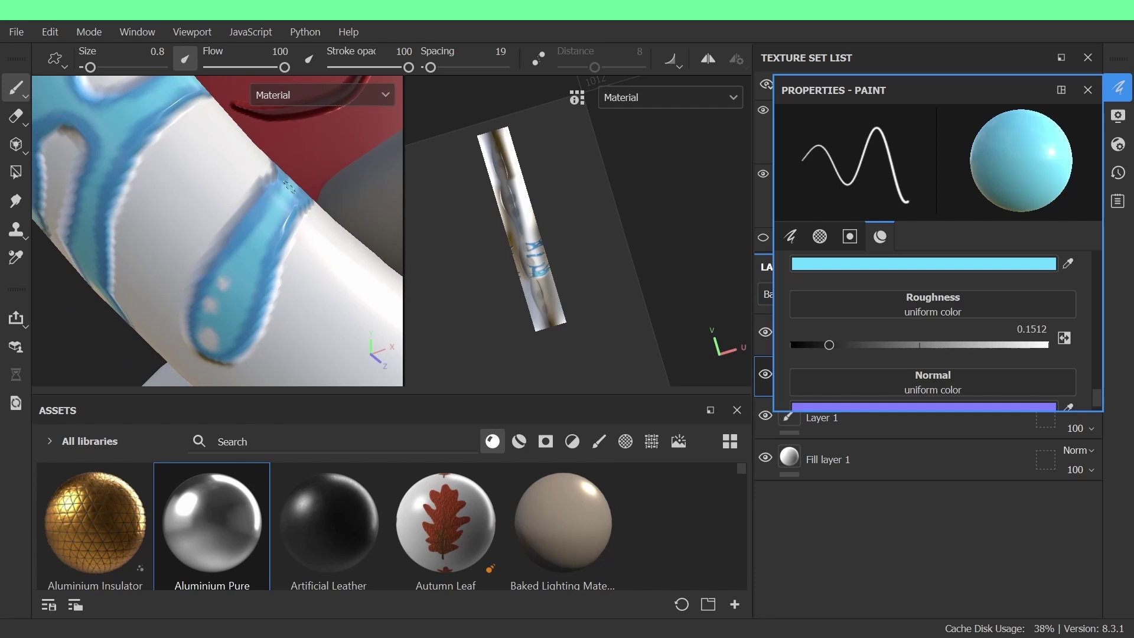
Paint light cyan over the blue area on the lip's inner side and inside the small drip with the white spot
left_click_drag(269, 236, 184, 241, "alt")
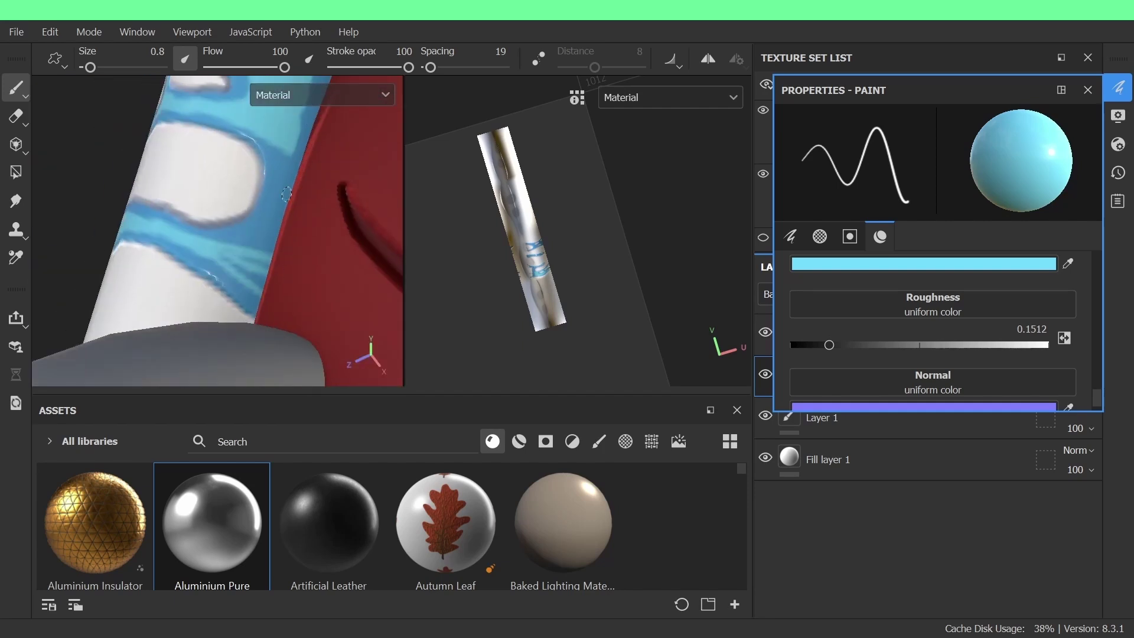
left_click_drag(275, 288, 220, 210, "alt")
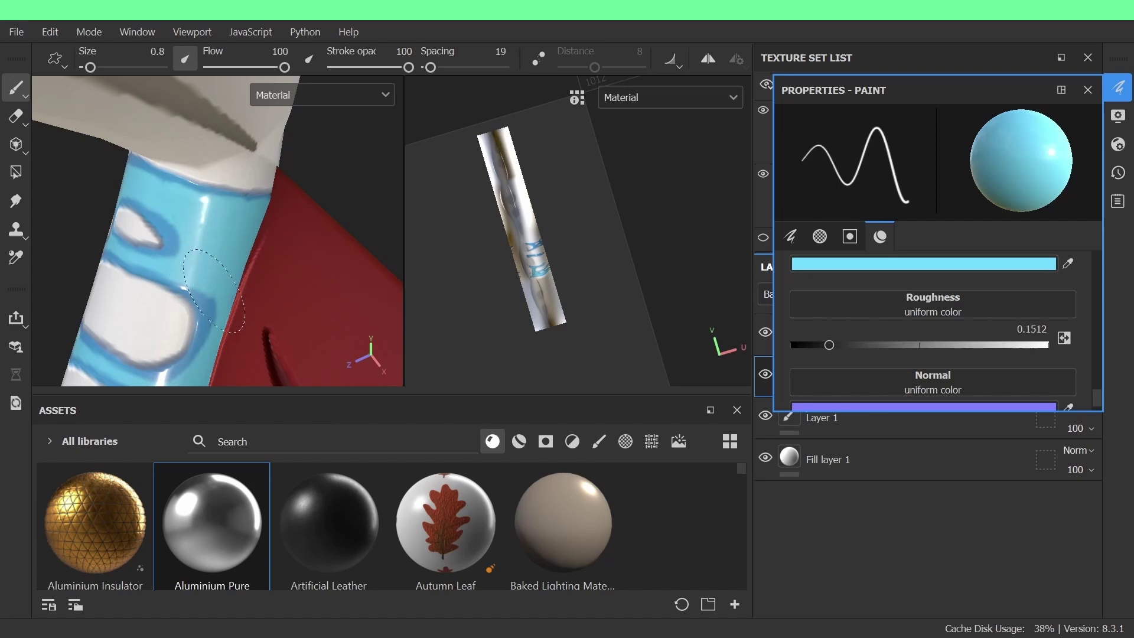
mouse_move(201, 182)
left_mouse_down("alt")
mouse_move(172, 228)
mouse_move(293, 223)
mouse_move(203, 241)
mouse_move(236, 236)
mouse_move(221, 201)
mouse_move(266, 212)
mouse_move(107, 263)
left_mouse_up("alt")
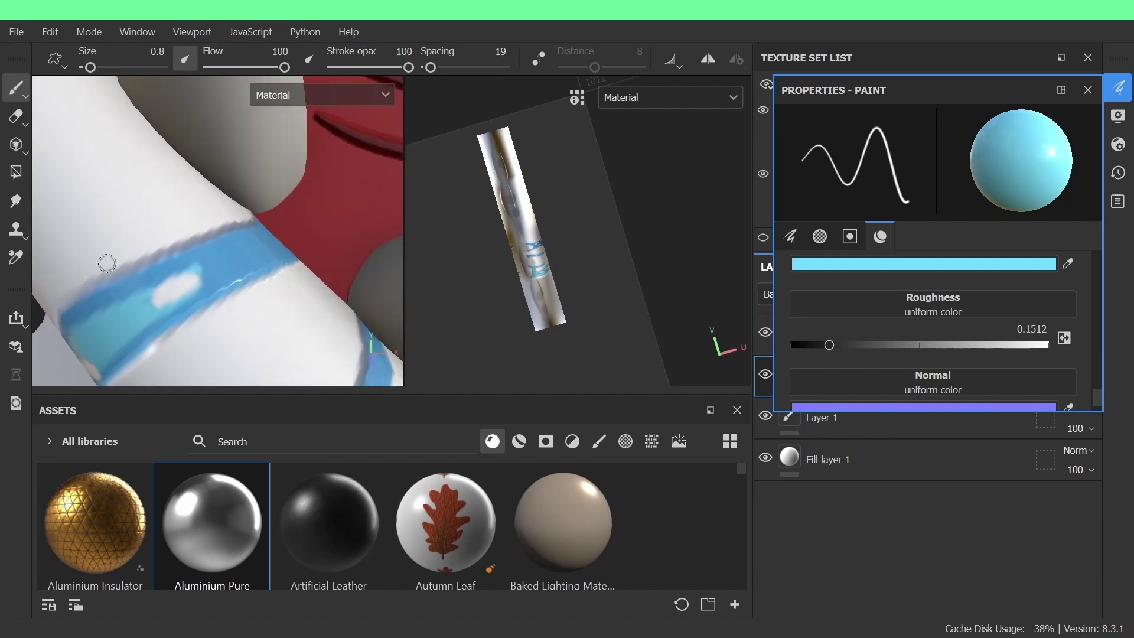
mouse_move(218, 258)
left_mouse_down()
mouse_move(198, 278)
mouse_move(227, 287)
mouse_move(332, 264)
mouse_move(283, 256)
mouse_move(300, 245)
mouse_move(254, 251)
left_mouse_up()
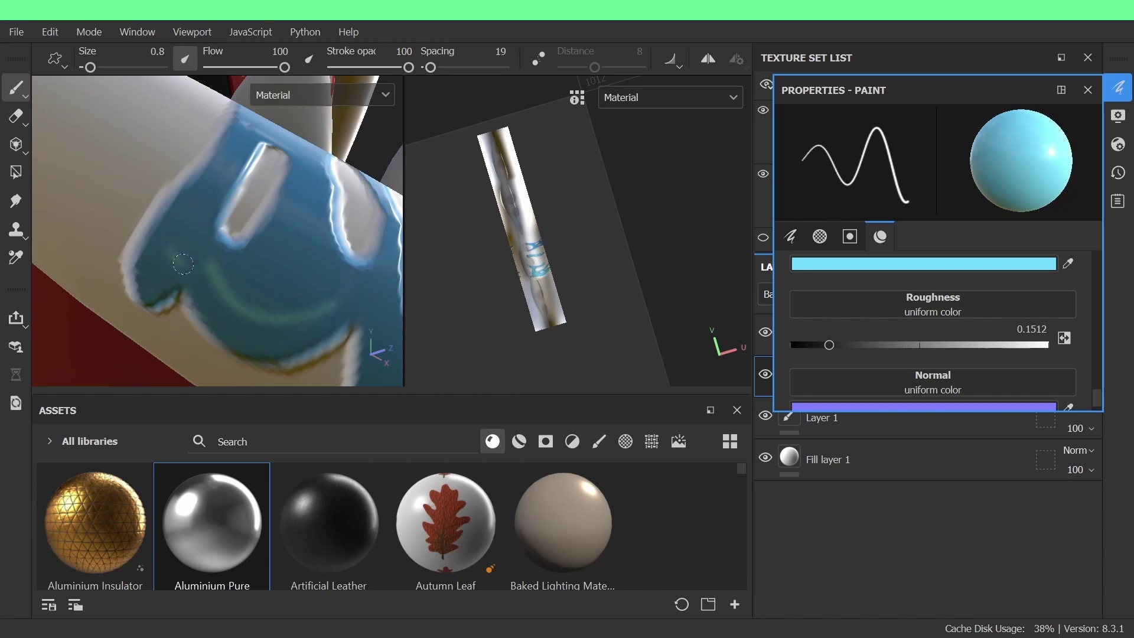
Undo the trial strokes on the wide blue patch and paint light cyan around its elongated slot
key("ctrl+z")
key("ctrl+z")
mouse_move(284, 172)
left_mouse_down()
mouse_move(223, 230)
mouse_move(212, 208)
left_mouse_up()
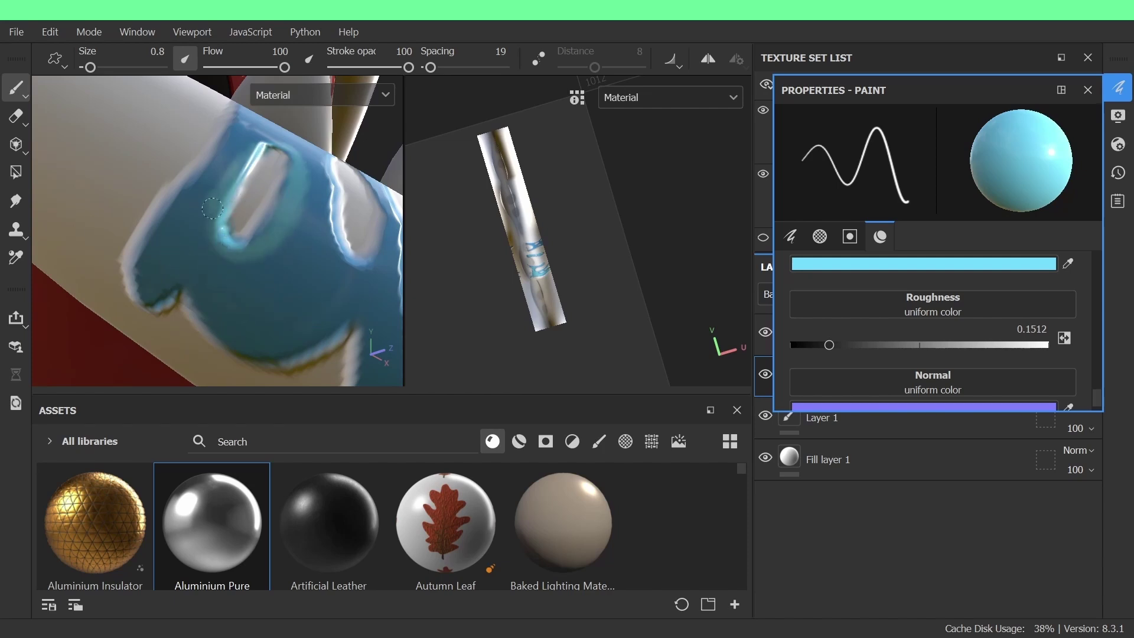
left_click(160, 267)
mouse_move(166, 254)
left_mouse_down()
mouse_move(221, 171)
mouse_move(180, 260)
mouse_move(216, 178)
mouse_move(242, 168)
left_mouse_up()
key("ctrl+z")
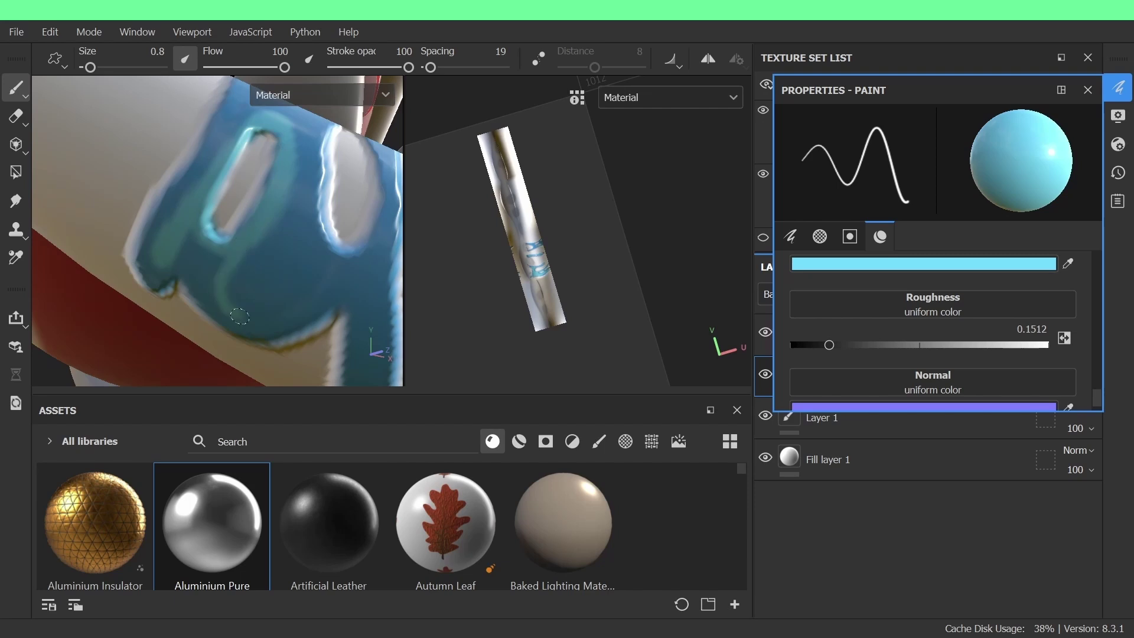
Fill the wide patch's rounded lower lobe and the strip between its two openings with light cyan
left_click_drag(240, 316, 274, 298)
mouse_move(317, 176)
left_mouse_down()
mouse_move(312, 232)
mouse_move(371, 243)
left_mouse_up()
key("ctrl+z")
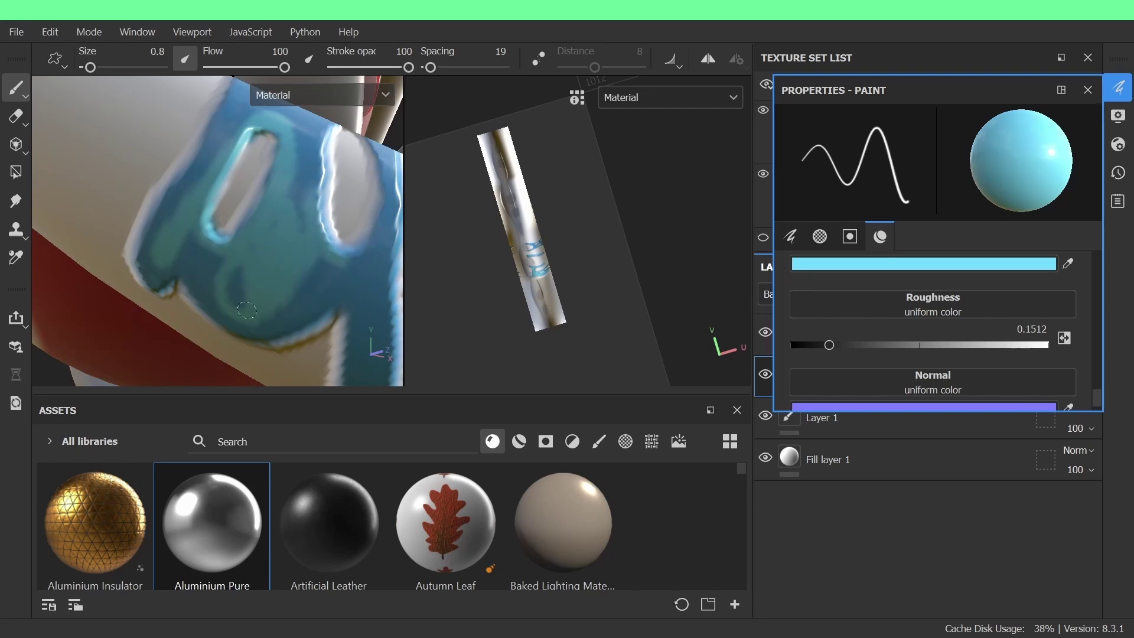
mouse_move(290, 215)
left_mouse_down("alt")
mouse_move(281, 284)
mouse_move(308, 228)
left_mouse_up("alt")
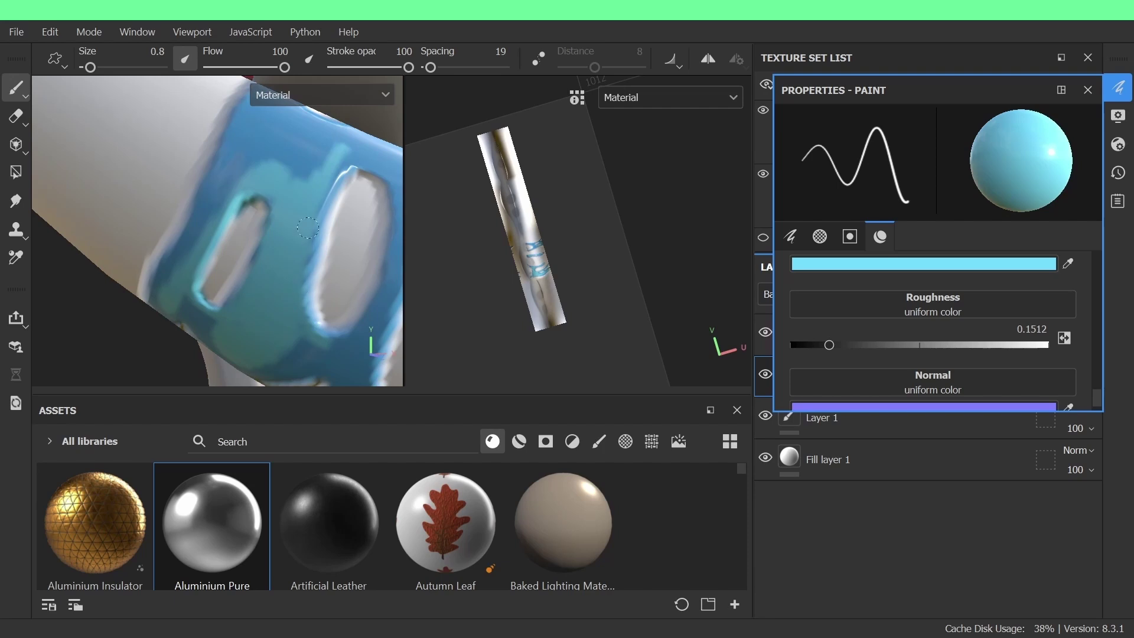
Paint light cyan over the wide patch's upper area and around its larger oval opening, leaving the blue rim
mouse_move(235, 186)
left_mouse_down("alt")
mouse_move(254, 278)
mouse_move(224, 228)
left_mouse_up("alt")
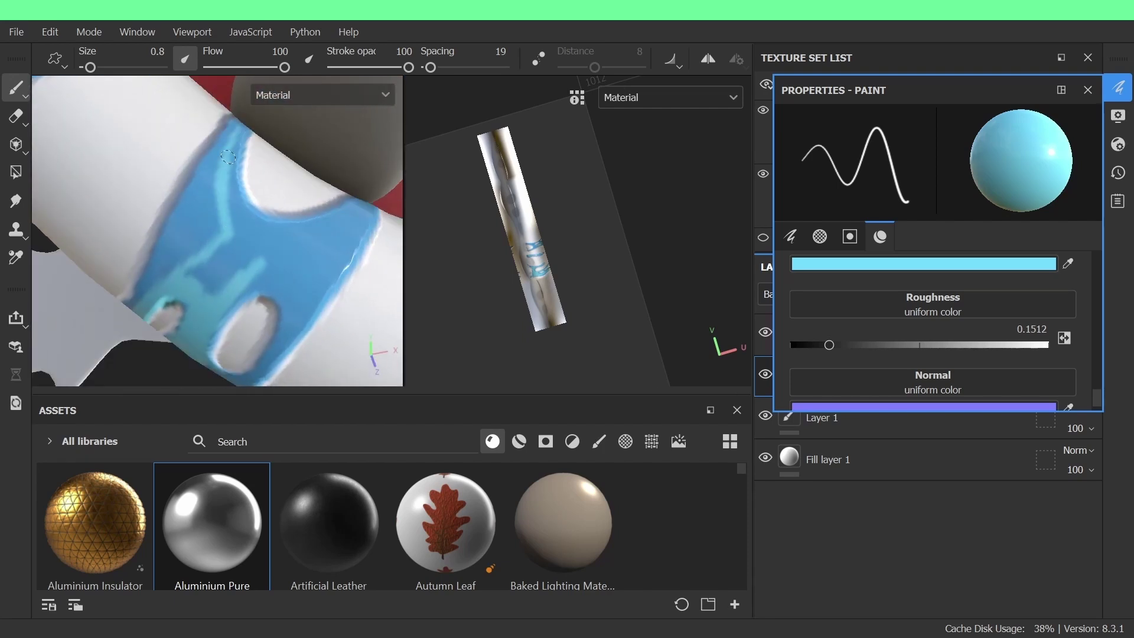
mouse_move(360, 212)
left_mouse_down()
mouse_move(263, 243)
mouse_move(228, 269)
left_mouse_up()
mouse_move(262, 231)
left_mouse_down("alt")
mouse_move(144, 233)
mouse_move(274, 254)
left_mouse_up("alt")
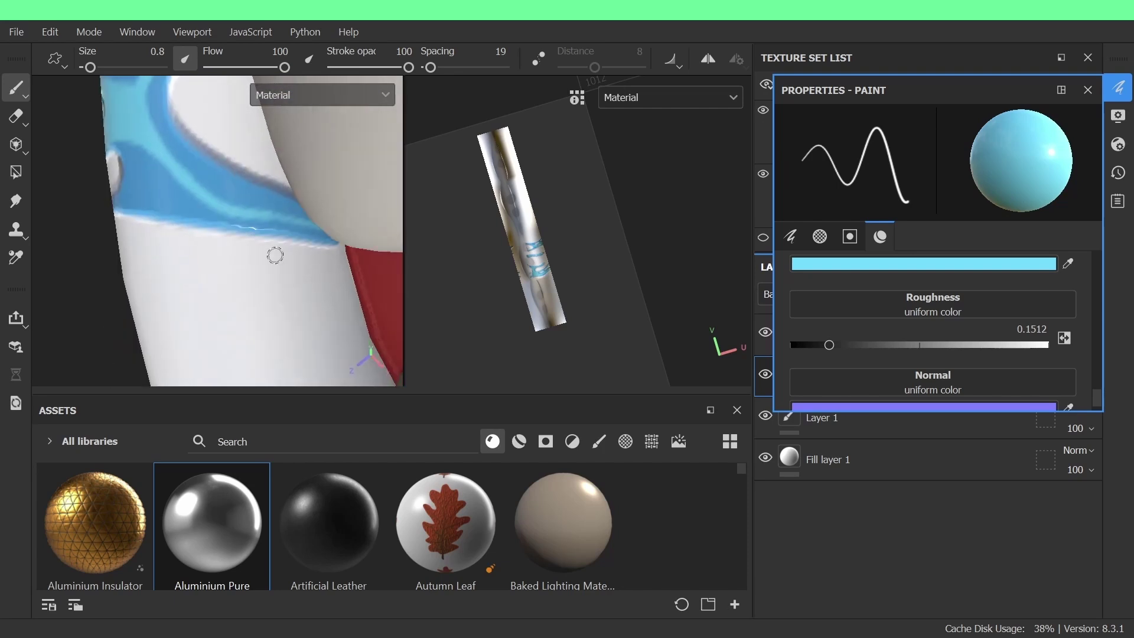
mouse_move(153, 152)
left_mouse_down("alt")
mouse_move(239, 236)
mouse_move(277, 176)
left_mouse_up("alt")
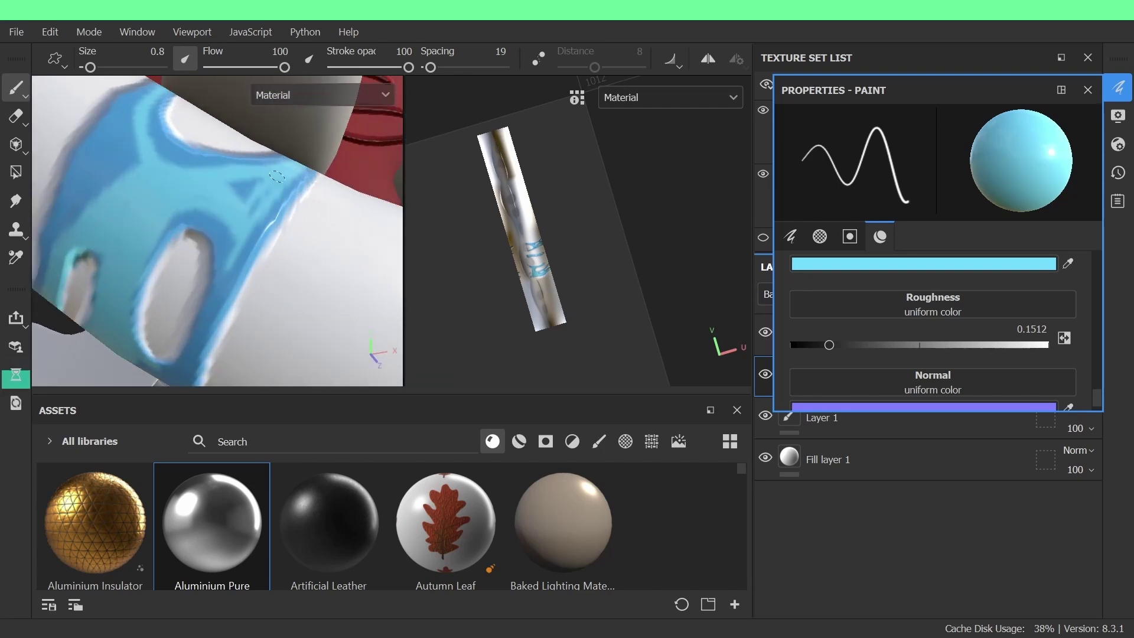
mouse_move(165, 195)
left_mouse_down("alt")
mouse_move(308, 248)
mouse_move(293, 126)
left_mouse_up("alt")
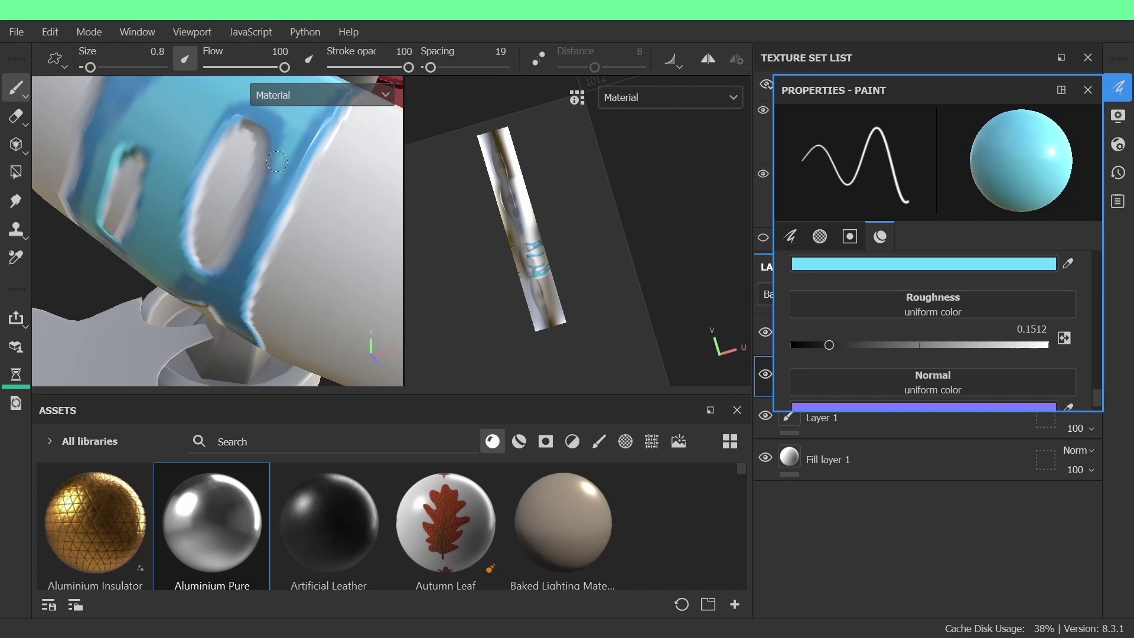
left_click_drag(240, 192, 295, 223, "alt")
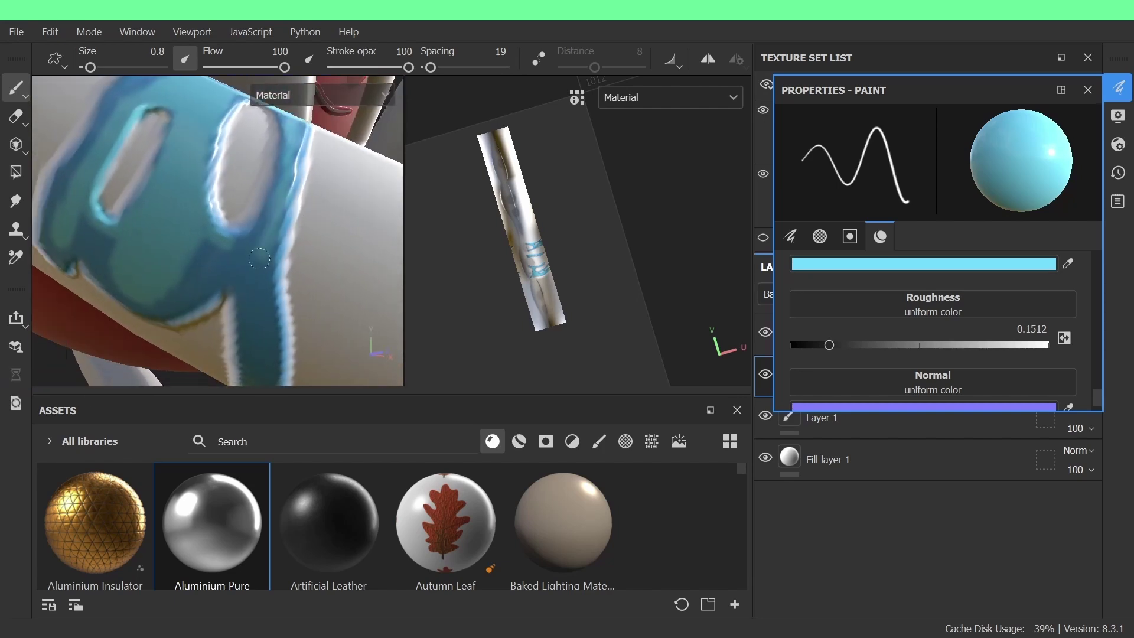
Extend the light cyan from below the larger opening down the wide patch's long drip
left_click_drag(259, 259, 245, 292)
left_click_drag(259, 356, 321, 194, "alt")
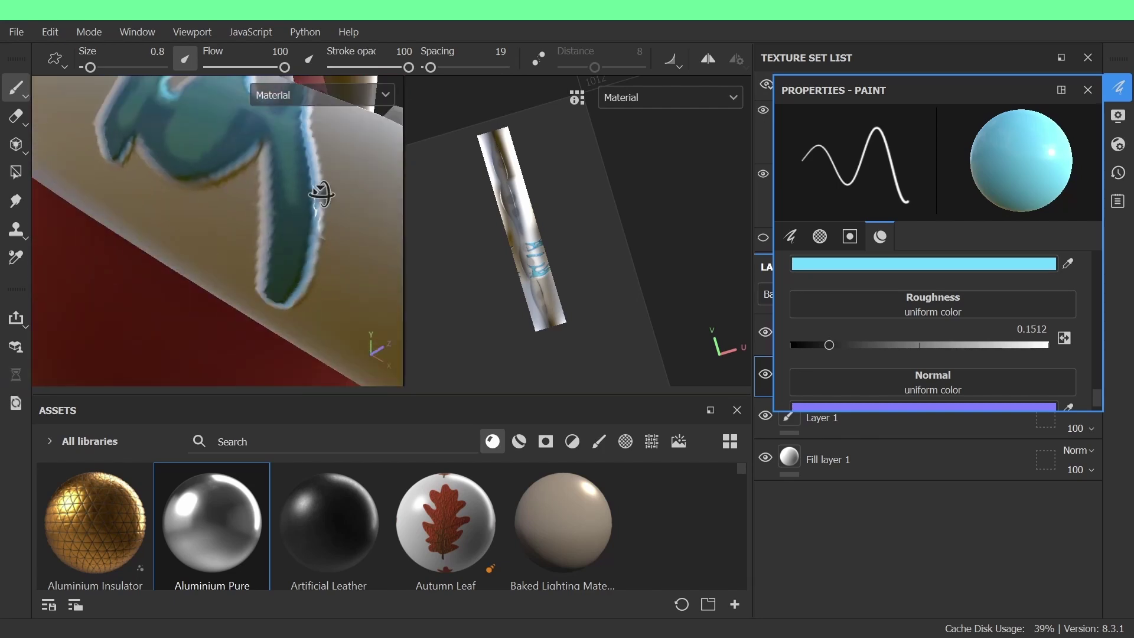
scroll(284, 226, "down", 6)
left_click_drag(284, 226, 236, 230, "alt")
scroll(228, 248, "up", 6)
middle_click_drag(227, 248, 270, 226, "alt")
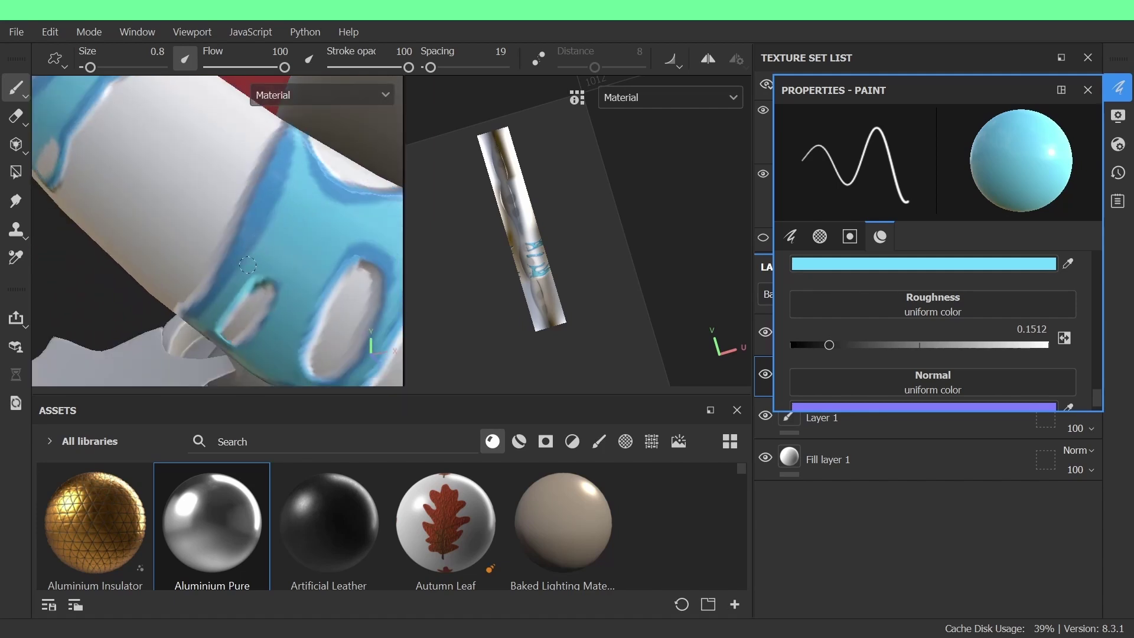
Select Layer 2 and paint white highlight spots on the wide blue patch and down its long drip
scroll(247, 264, "down", 5)
left_click_drag(248, 264, 177, 249, "alt")
scroll(131, 237, "up", 6)
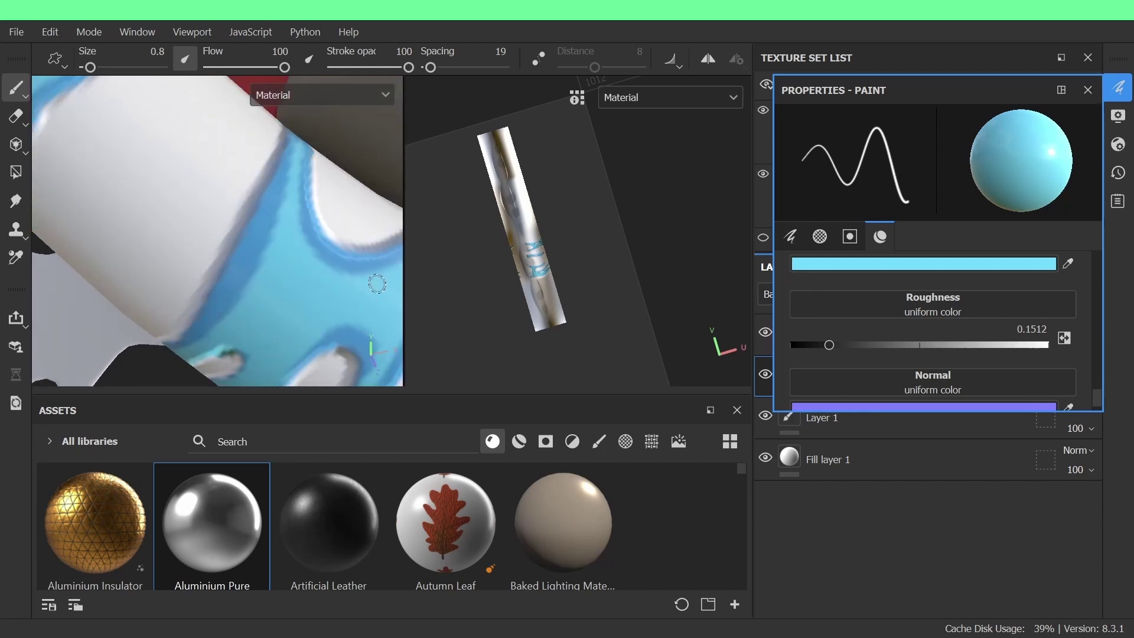
mouse_move(377, 284)
left_mouse_down("alt")
mouse_move(256, 222)
mouse_move(313, 239)
mouse_move(372, 344)
mouse_move(283, 286)
left_mouse_up("alt")
scroll(261, 250, "down", 6)
scroll(255, 223, "up", 6)
left_click(1118, 88)
left_click(767, 332)
left_click(1118, 88)
scroll(283, 287, "up", 3)
scroll(286, 230, "down", 2)
mouse_move(285, 230)
left_mouse_down("alt")
mouse_move(253, 265)
mouse_move(253, 289)
mouse_move(260, 207)
left_mouse_up("alt")
scroll(272, 255, "down", 3)
scroll(220, 322, "up", 4)
left_click_drag(212, 306, 215, 288)
left_click(217, 270)
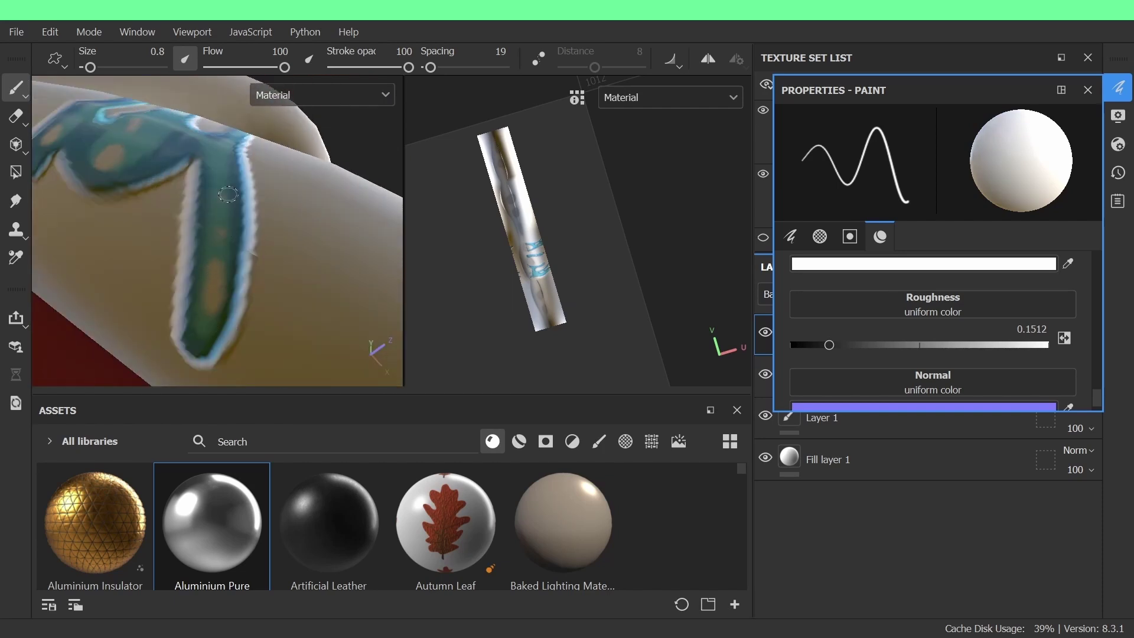
Add more white highlight spots to the neighbouring blue patches along the lip
scroll(221, 194, "down", 5)
mouse_move(220, 194)
left_mouse_down("alt")
mouse_move(272, 222)
mouse_move(195, 219)
left_mouse_up("alt")
scroll(274, 225, "up", 3)
scroll(280, 219, "down", 4)
scroll(283, 227, "up", 4)
left_click_drag(344, 240, 335, 243)
scroll(331, 241, "down", 4)
left_click_drag(248, 227, 206, 224, "alt")
scroll(201, 224, "up", 4)
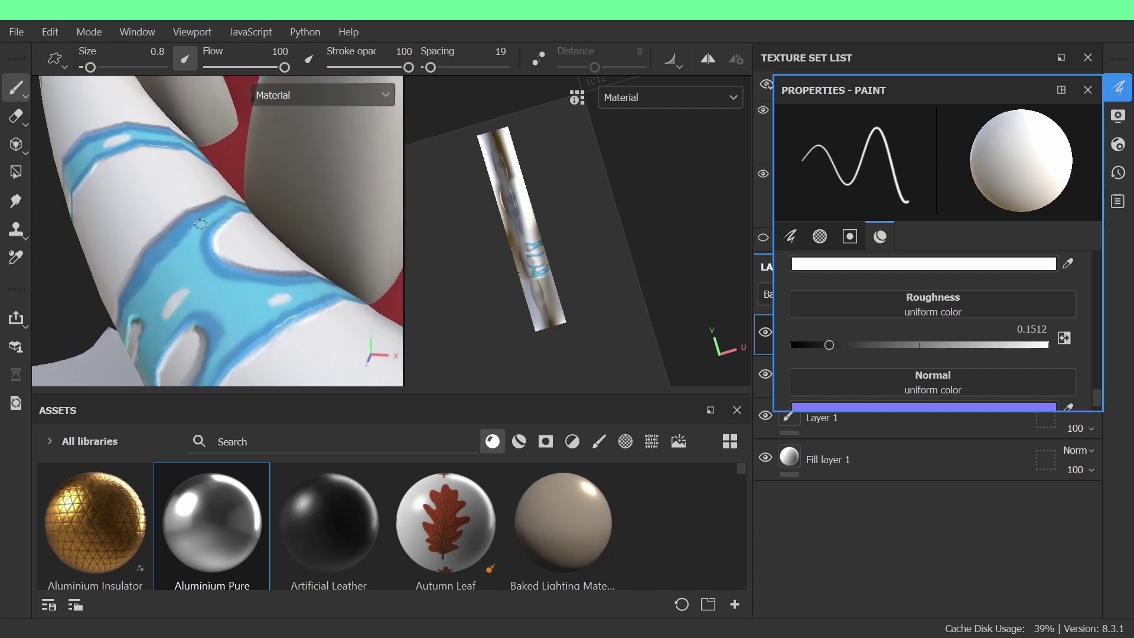
Select Layer 3 and change the brush's base color to a pale cyan
scroll(279, 285, "down", 6)
left_click_drag(279, 285, 323, 233, "alt")
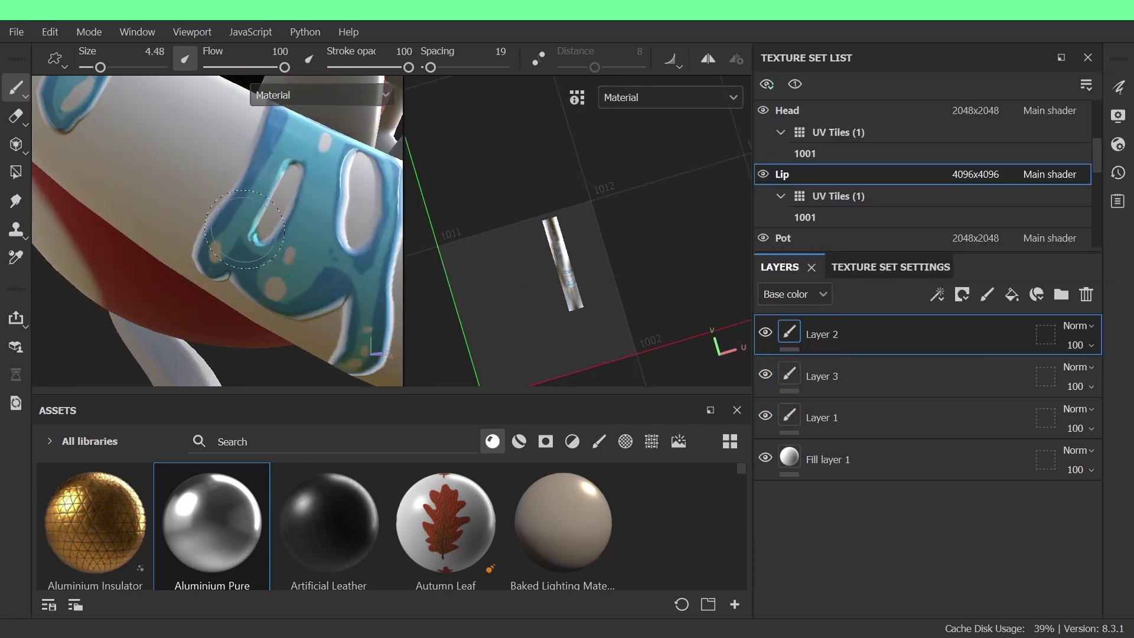
scroll(278, 288, "up", 3)
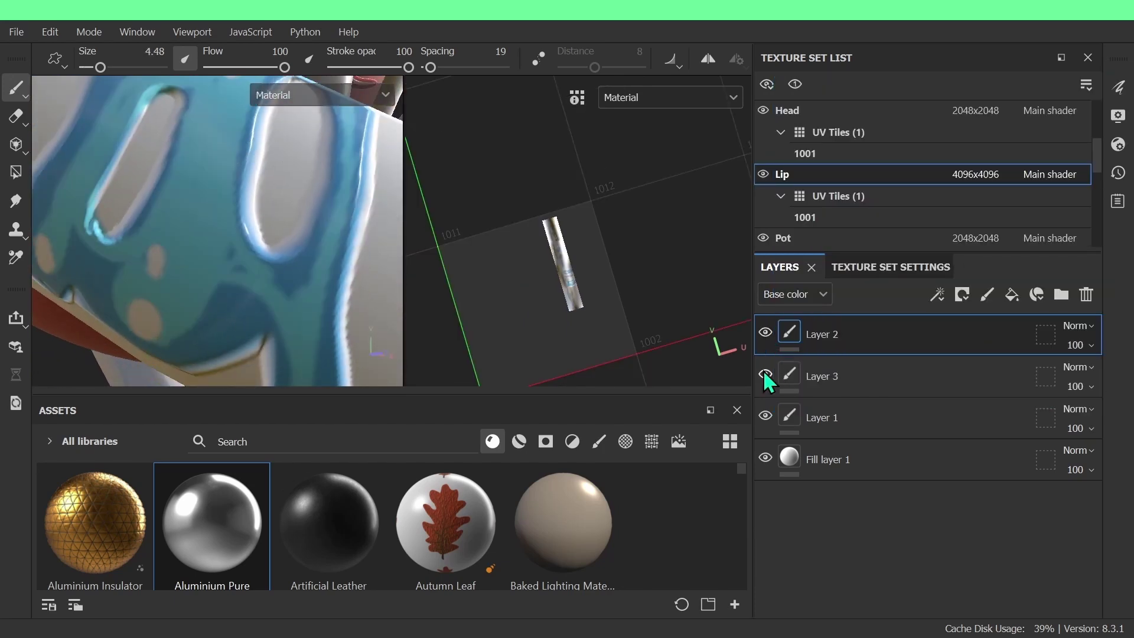
left_click(827, 376)
left_click(1122, 92)
key("p")
left_click(228, 303)
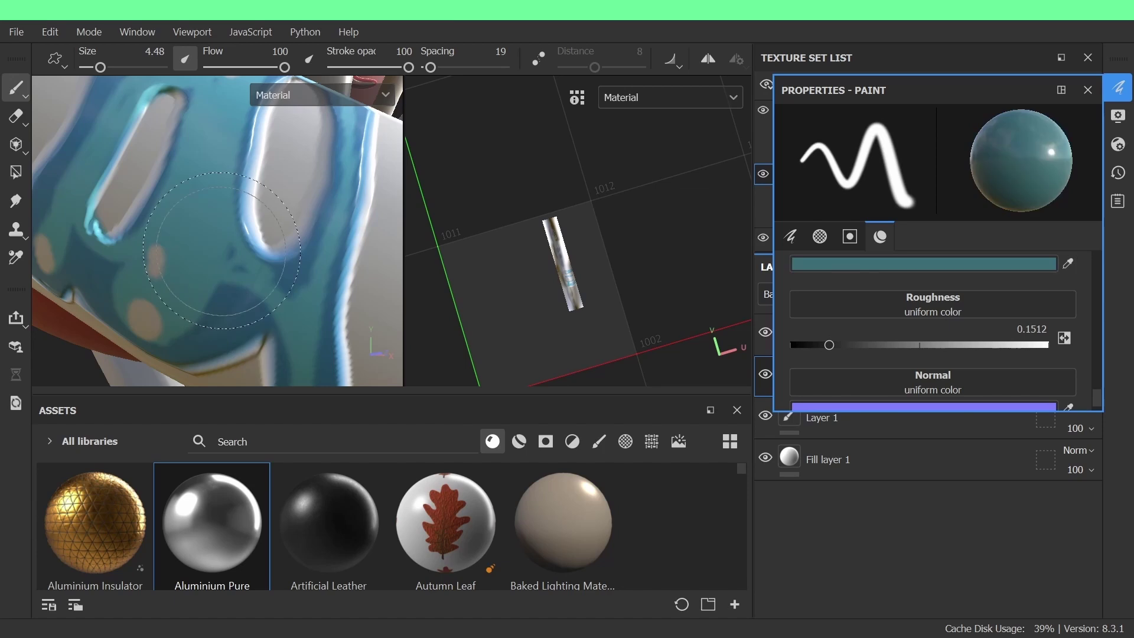
scroll(245, 294, "down", 4)
scroll(121, 267, "up", 2)
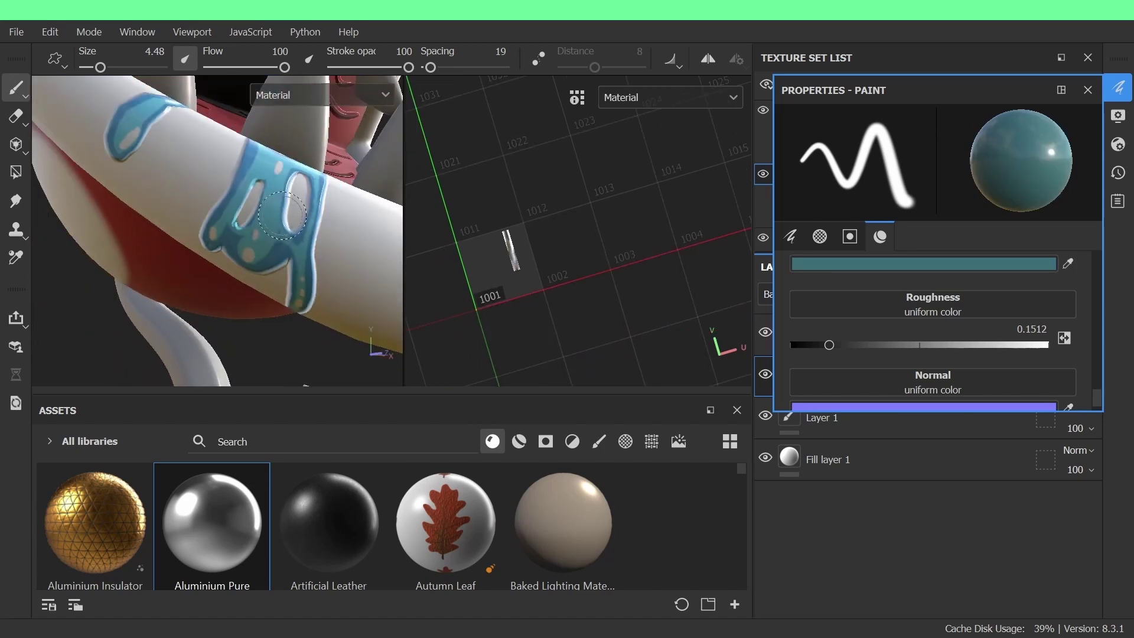
mouse_move(227, 219)
left_mouse_down("alt")
mouse_move(295, 254)
mouse_move(234, 219)
left_mouse_up("alt")
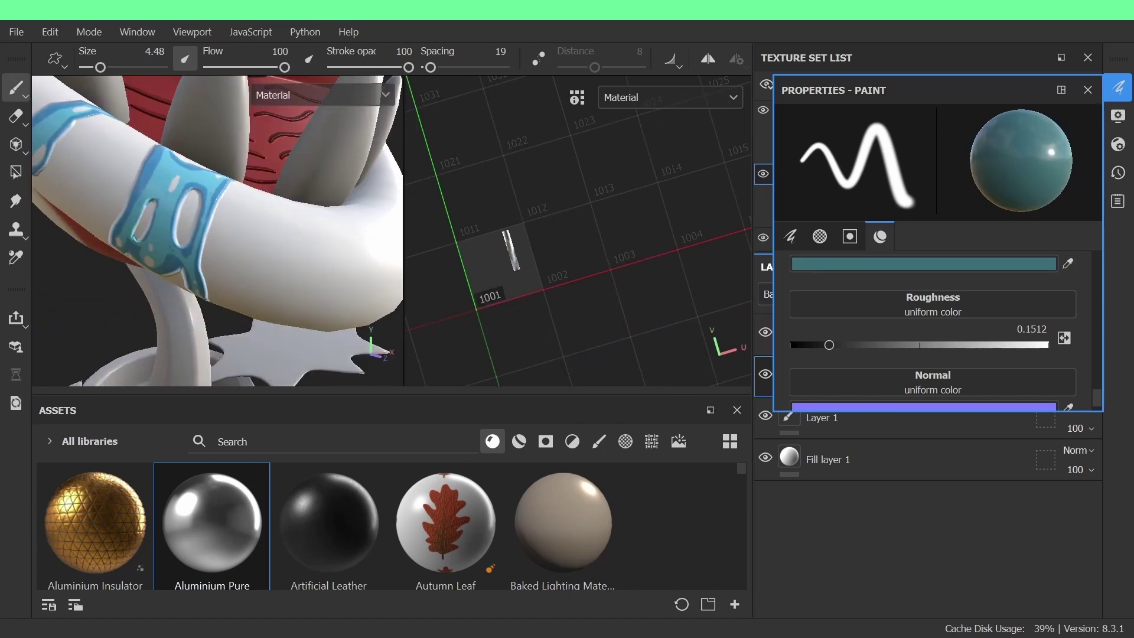
scroll(509, 260, "up", 12)
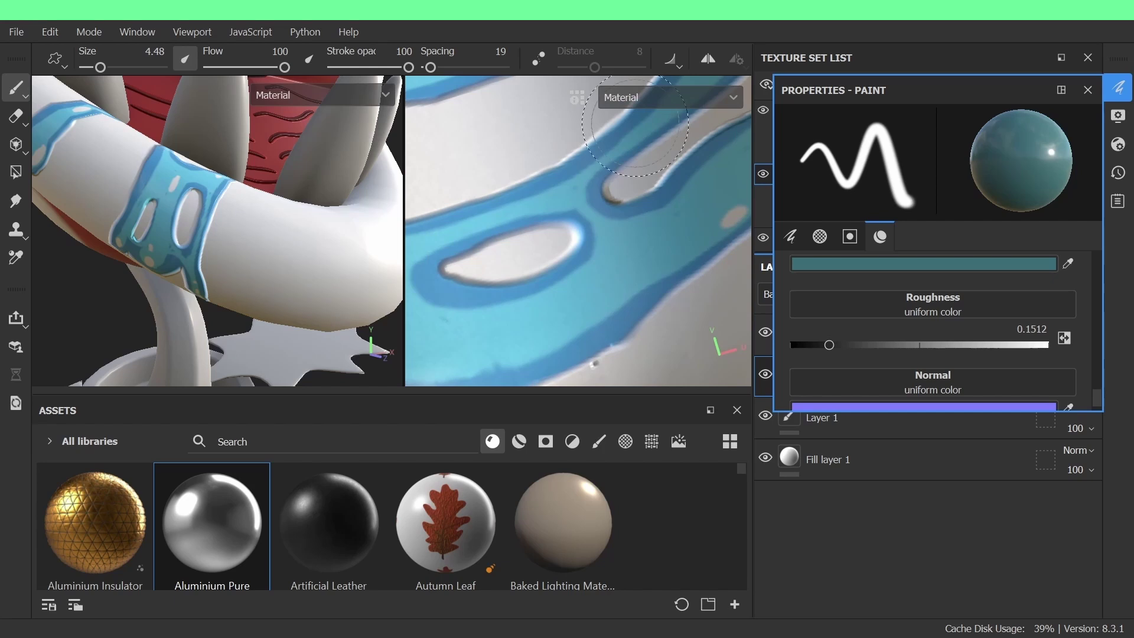
left_click(594, 364)
middle_click_drag(693, 242, 594, 277, "alt")
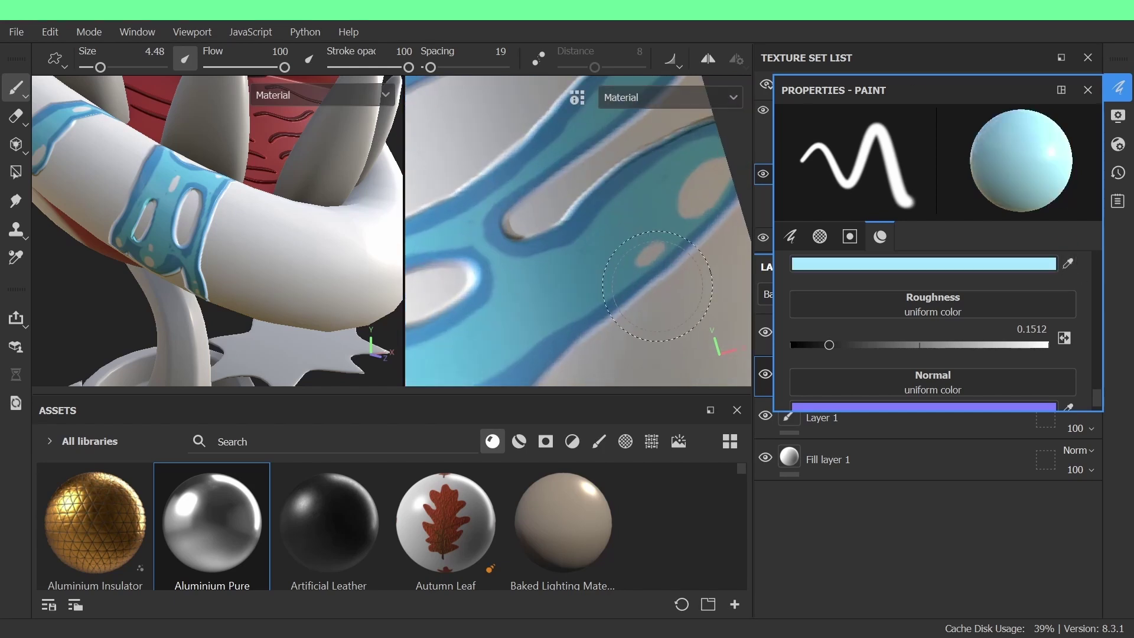
With a brush size of 1.53, paint soft pale cyan halos around the white spots on the blue arms in the UV view
key("1")
mouse_move(566, 248)
right_mouse_down("alt")
mouse_move(620, 213)
mouse_move(602, 201)
right_mouse_up("alt")
mouse_move(646, 256)
middle_mouse_down("alt")
mouse_move(602, 236)
mouse_move(570, 267)
middle_mouse_up("alt")
right_click_drag(570, 267, 602, 251, "alt")
left_click_drag(648, 198, 688, 126)
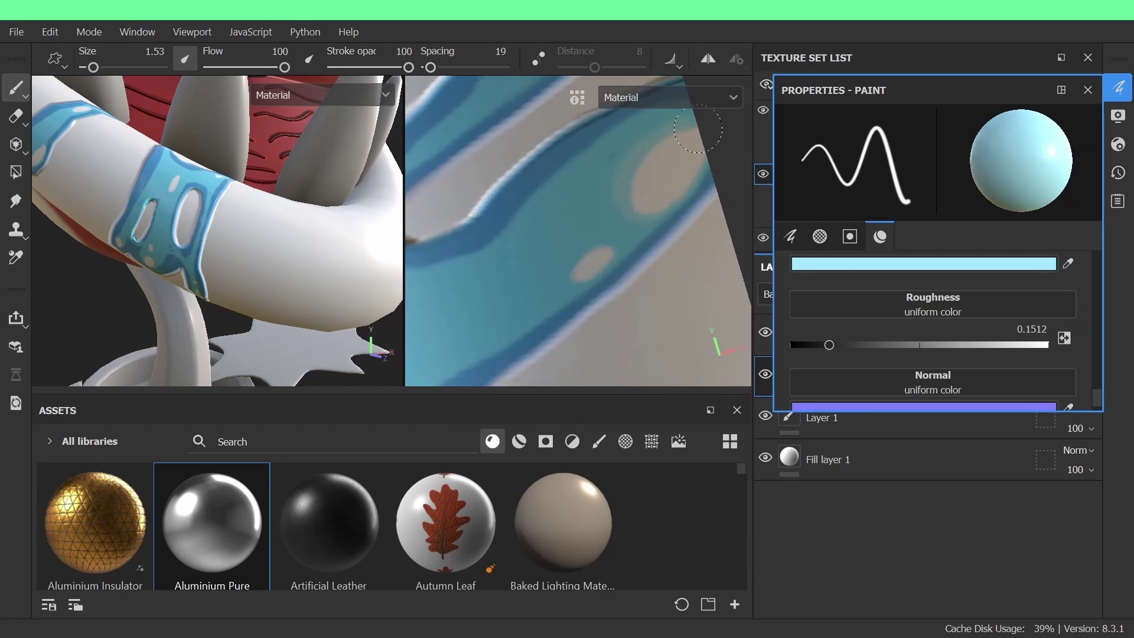
mouse_move(698, 129)
middle_mouse_down()
mouse_move(577, 245)
mouse_move(587, 266)
mouse_move(621, 273)
mouse_move(621, 262)
middle_mouse_up()
right_click_drag(620, 262, 596, 147, "alt")
middle_click_drag(574, 173, 613, 201)
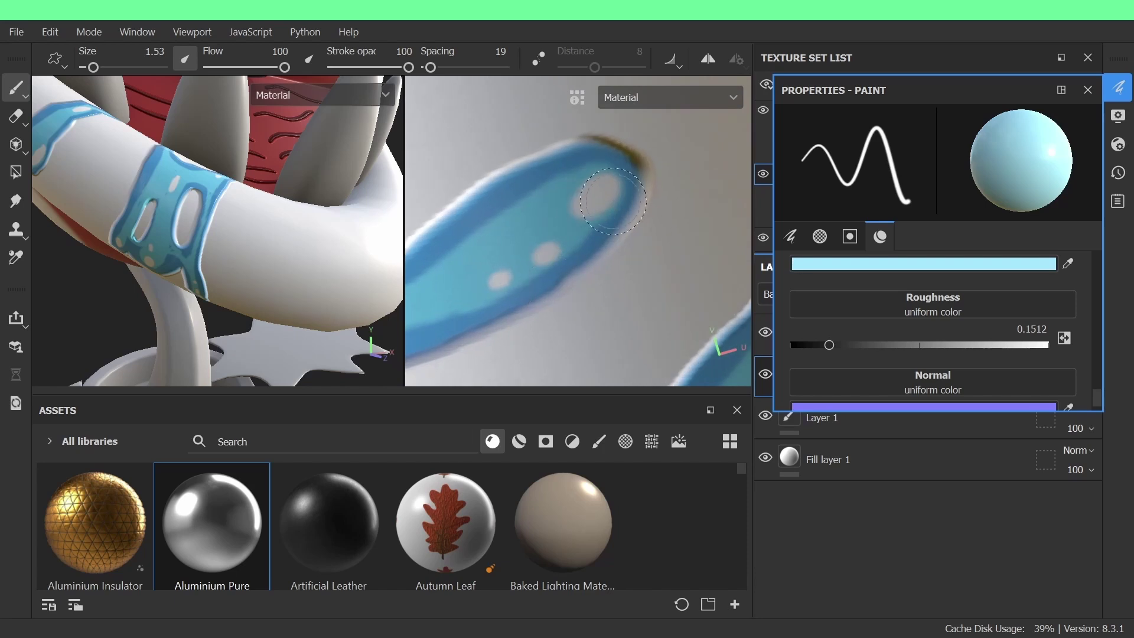
middle_click_drag(504, 275, 626, 165)
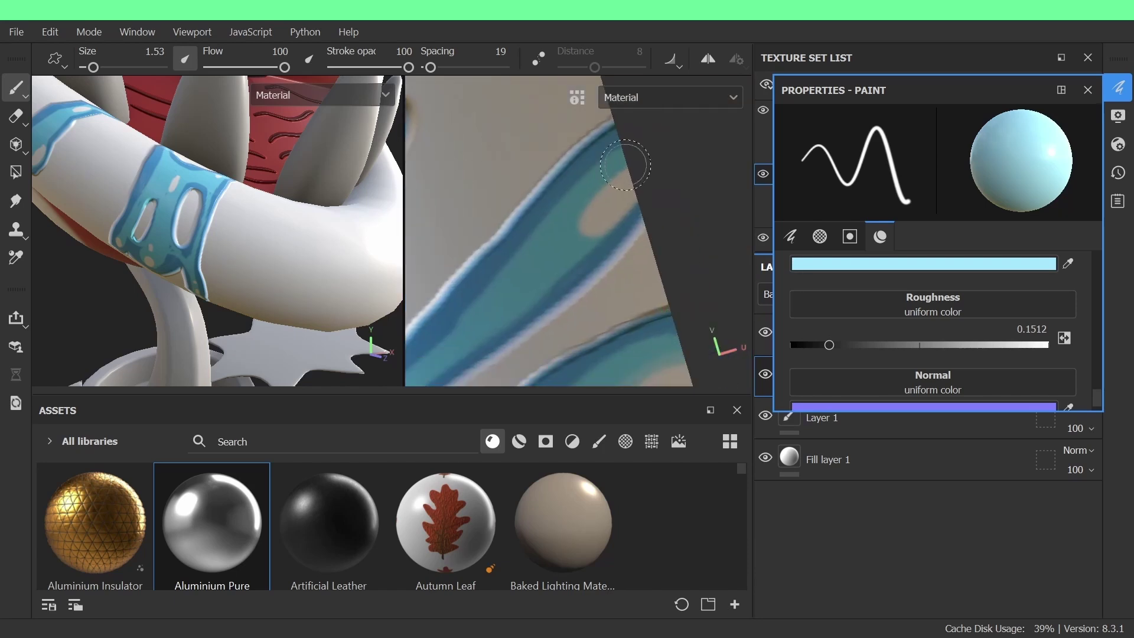
mouse_move(597, 330)
middle_mouse_down("alt")
mouse_move(564, 263)
mouse_move(581, 216)
middle_mouse_up("alt")
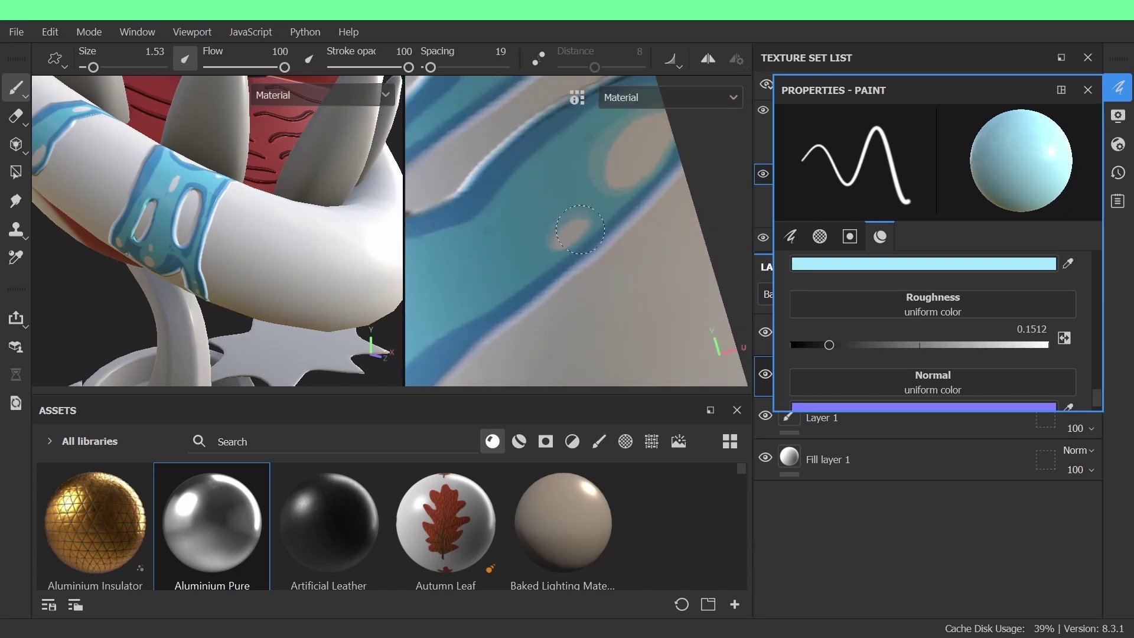
Brush pale cyan around the elongated white highlight on the narrow blue band
right_click_drag(560, 233, 514, 257, "alt")
middle_click_drag(514, 257, 584, 187, "alt")
left_click_drag(596, 256, 513, 266)
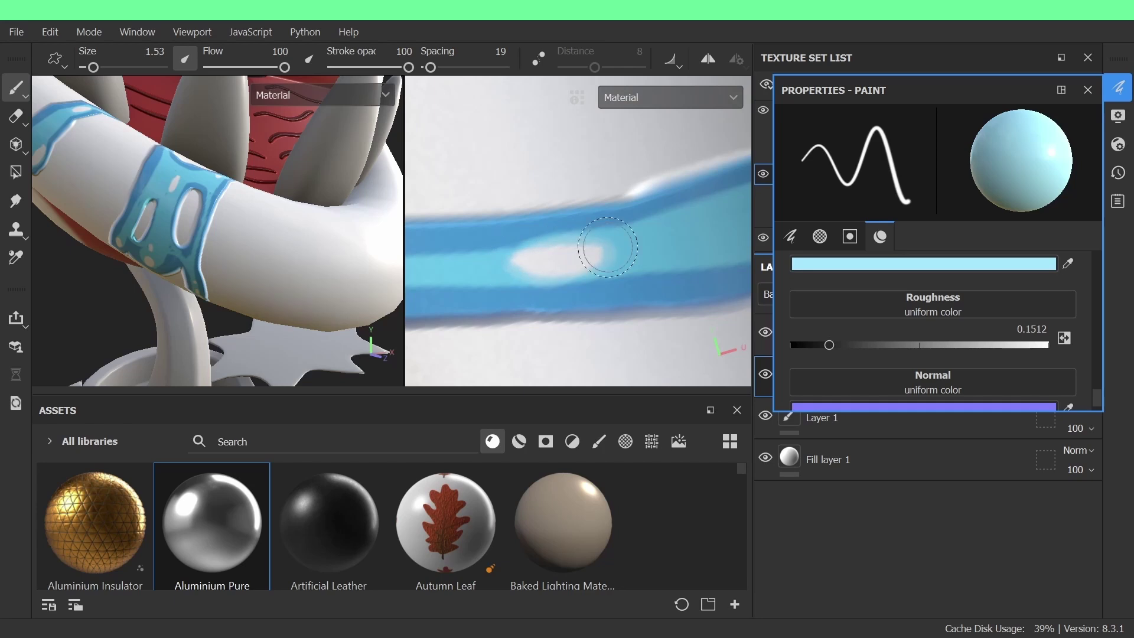
middle_click_drag(679, 219, 449, 296, "alt")
left_click_drag(601, 246, 503, 265)
right_click_drag(579, 283, 528, 295, "alt")
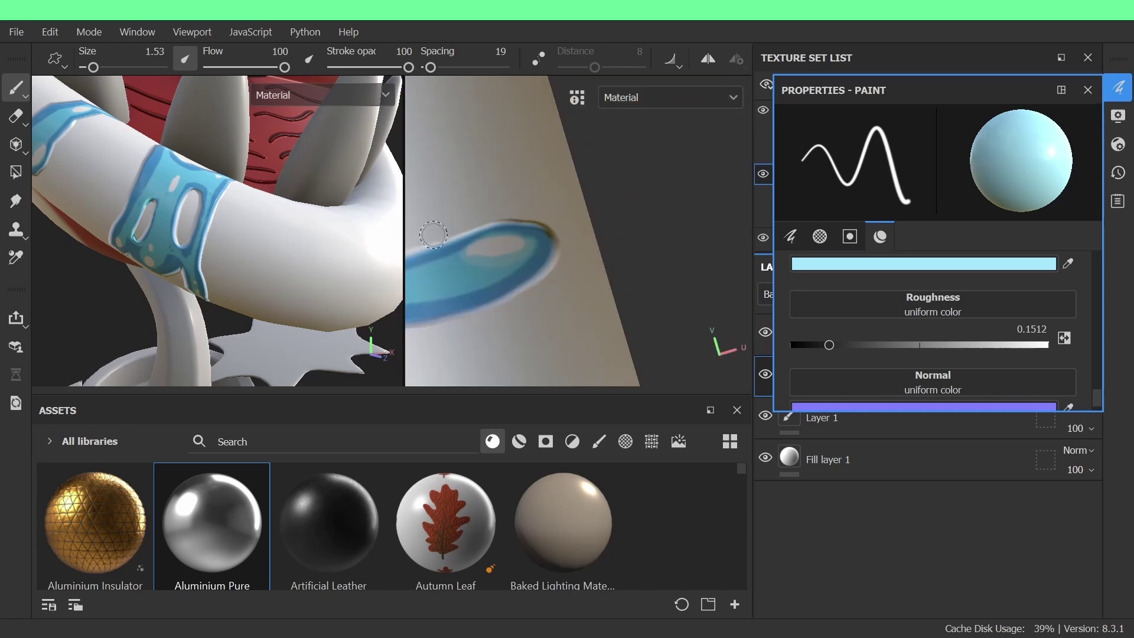
Surround the white spots at the narrow band's rounded end and on the wide patch's lower lobe with pale cyan
middle_click_drag(472, 248, 626, 236, "alt")
right_click_drag(496, 230, 517, 206, "alt")
middle_click_drag(622, 271, 414, 354, "alt")
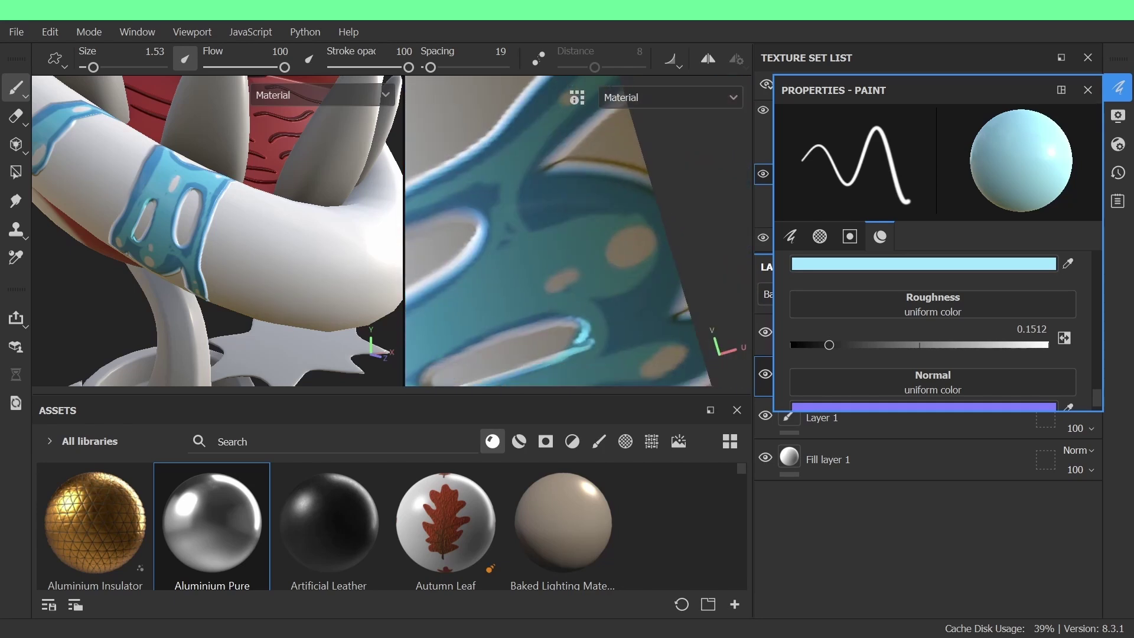
right_click_drag(532, 266, 558, 251, "alt")
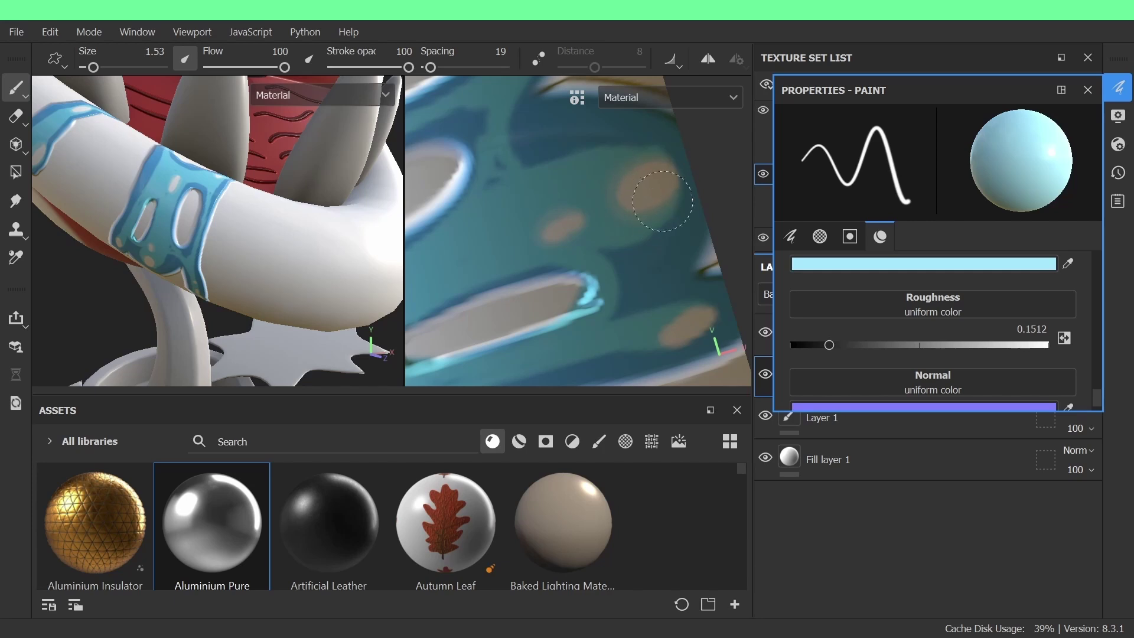
left_click_drag(662, 201, 526, 288, "alt")
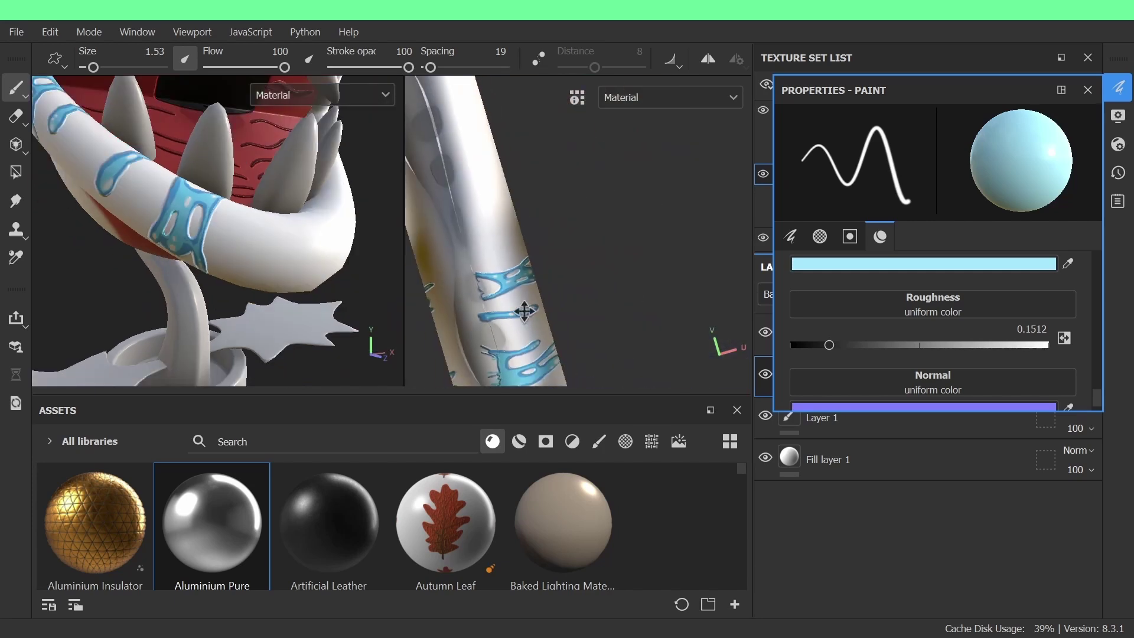
Sample the wide patch's blue as the brush's base color, then brighten and desaturate it to a lighter cyan
left_click_drag(591, 266, 400, 229, "alt")
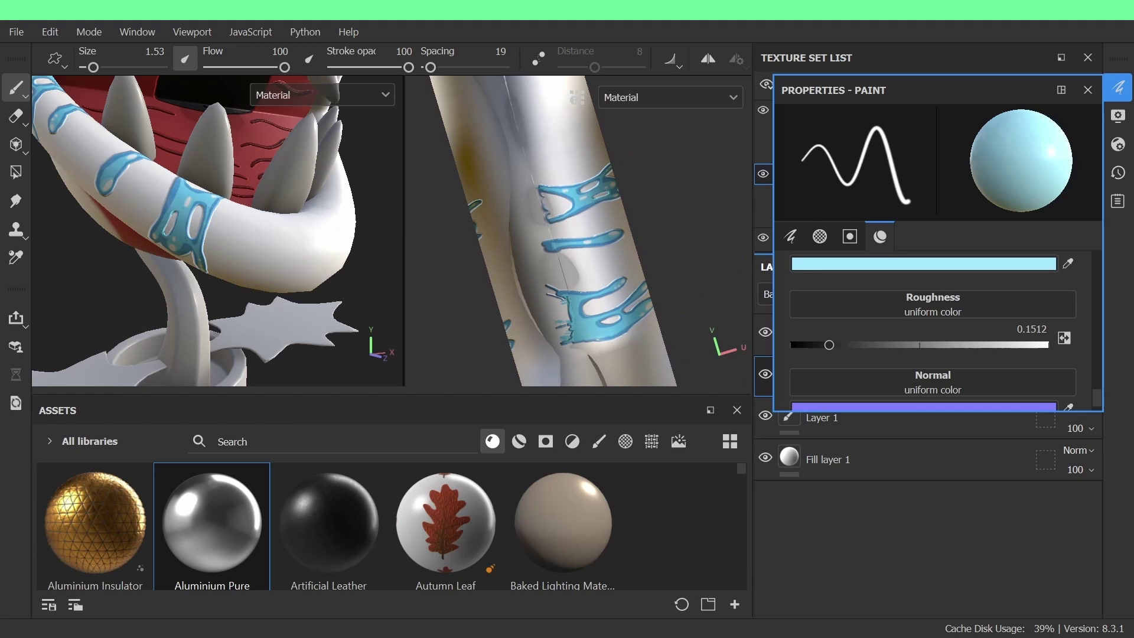
key("p")
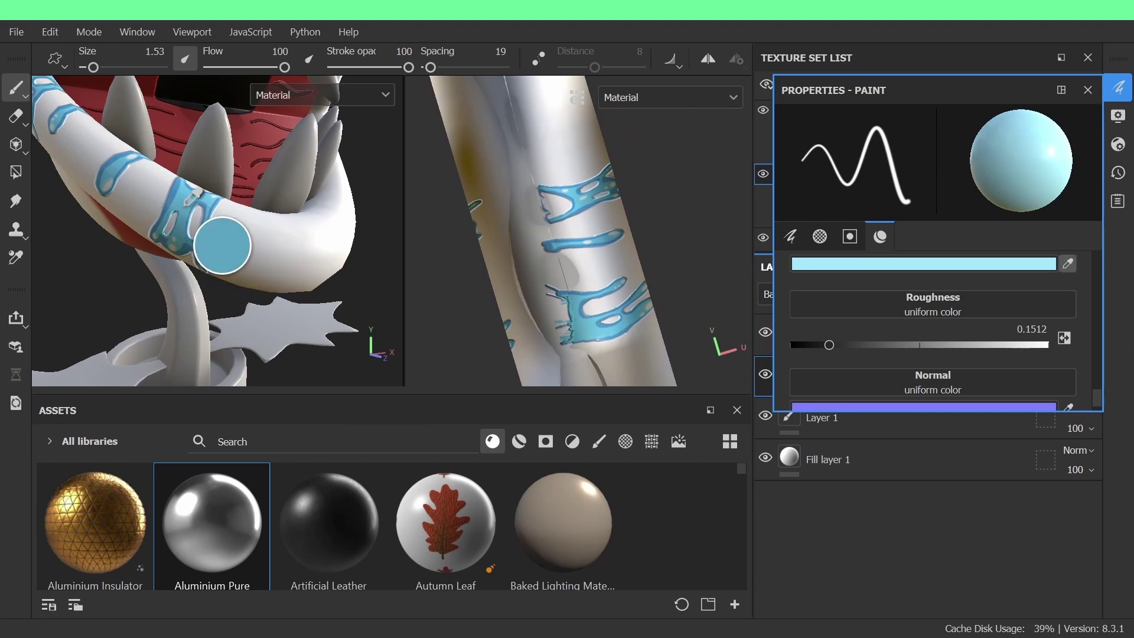
left_click(185, 210)
right_click_drag(187, 223, 170, 182, "alt")
left_click(986, 264)
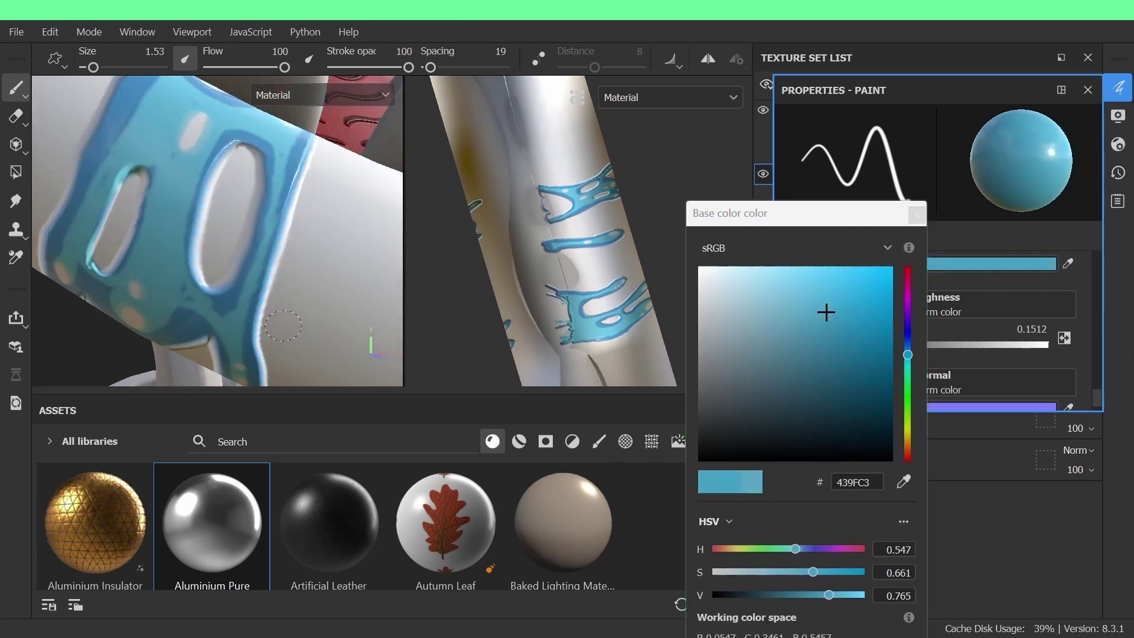
left_click_drag(822, 282, 799, 281)
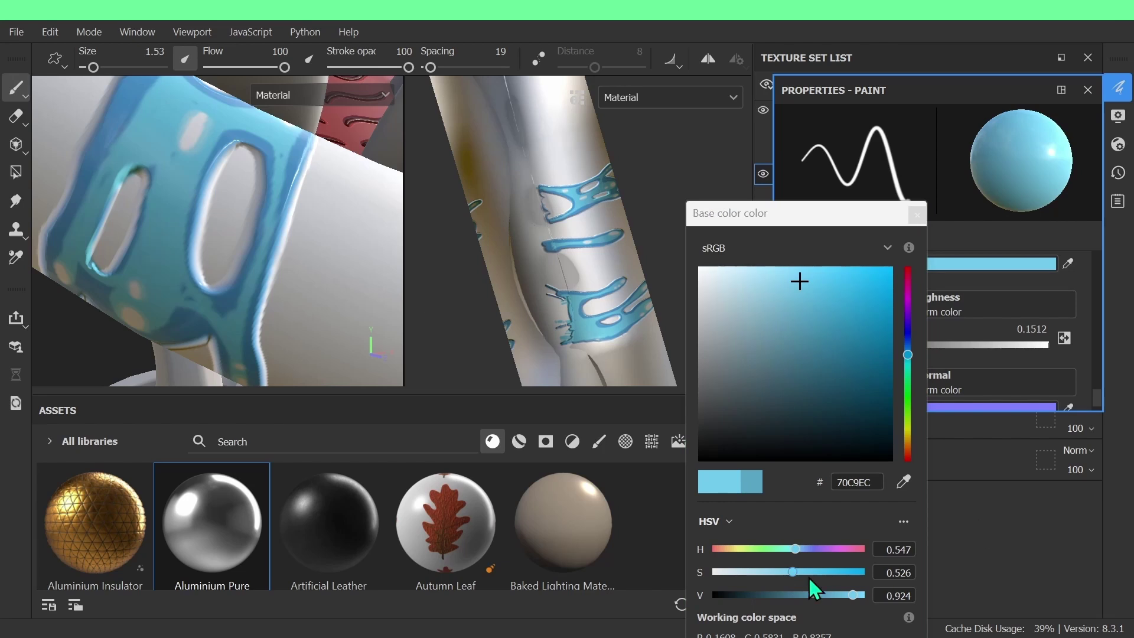
left_click_drag(793, 571, 780, 572)
middle_click_drag(148, 218, 218, 260, "alt")
right_click_drag(236, 236, 177, 237, "alt")
left_click(917, 215)
middle_click_drag(570, 195, 529, 221, "alt")
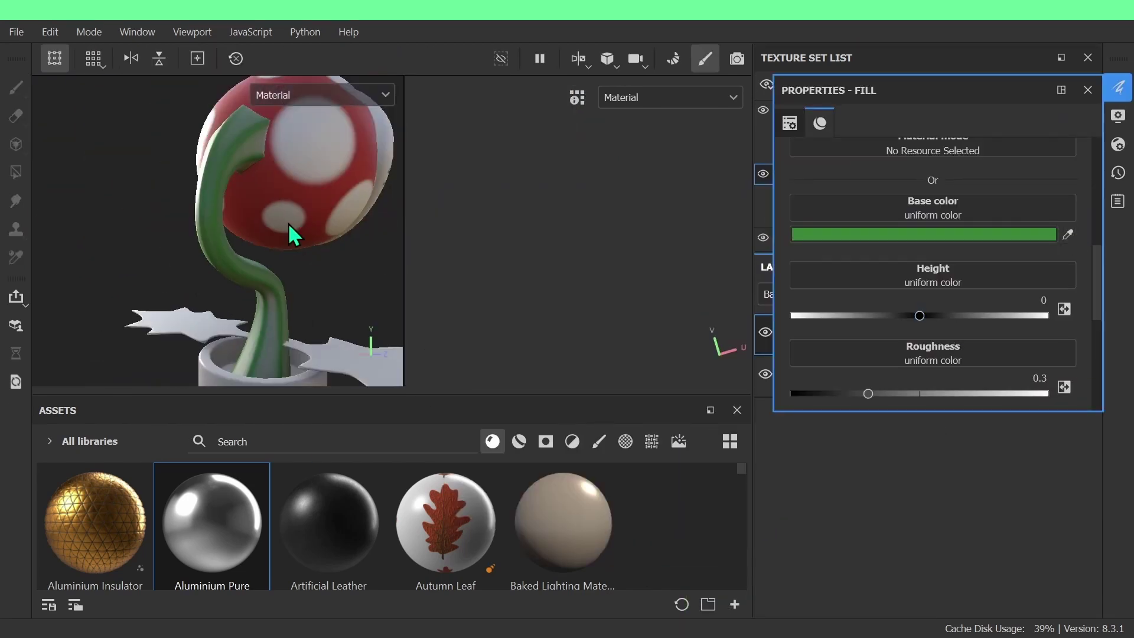
Try Global Invert in the Curvature generator on the stem's green fill mask
scroll(289, 233, "up", 5)
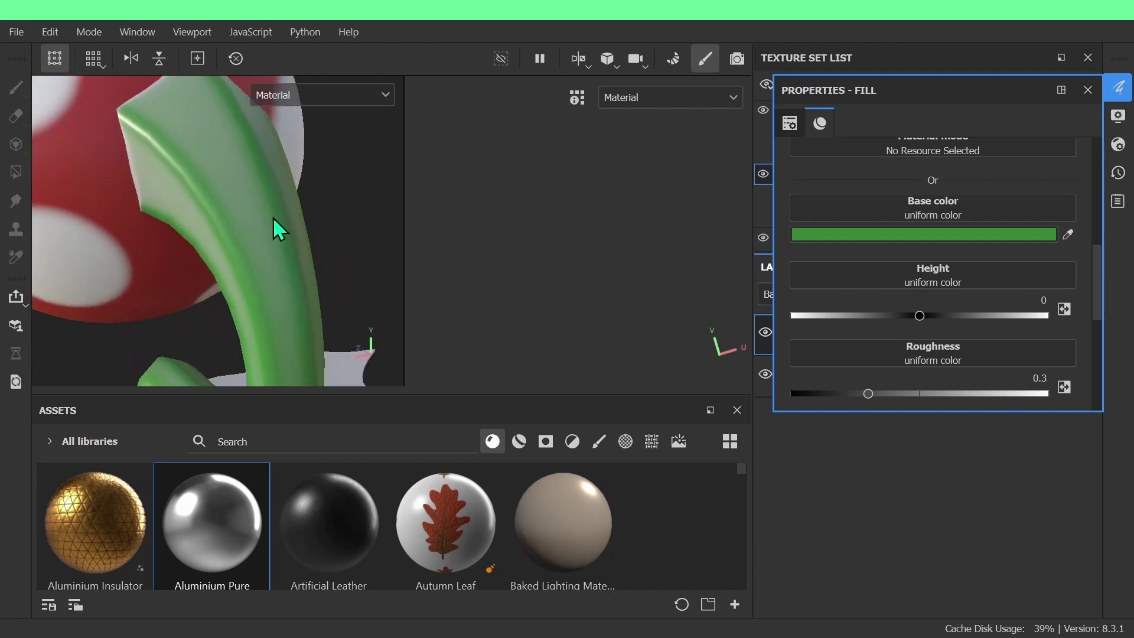
left_click(1118, 87)
left_click(817, 350)
left_click(850, 367)
left_click(1118, 87)
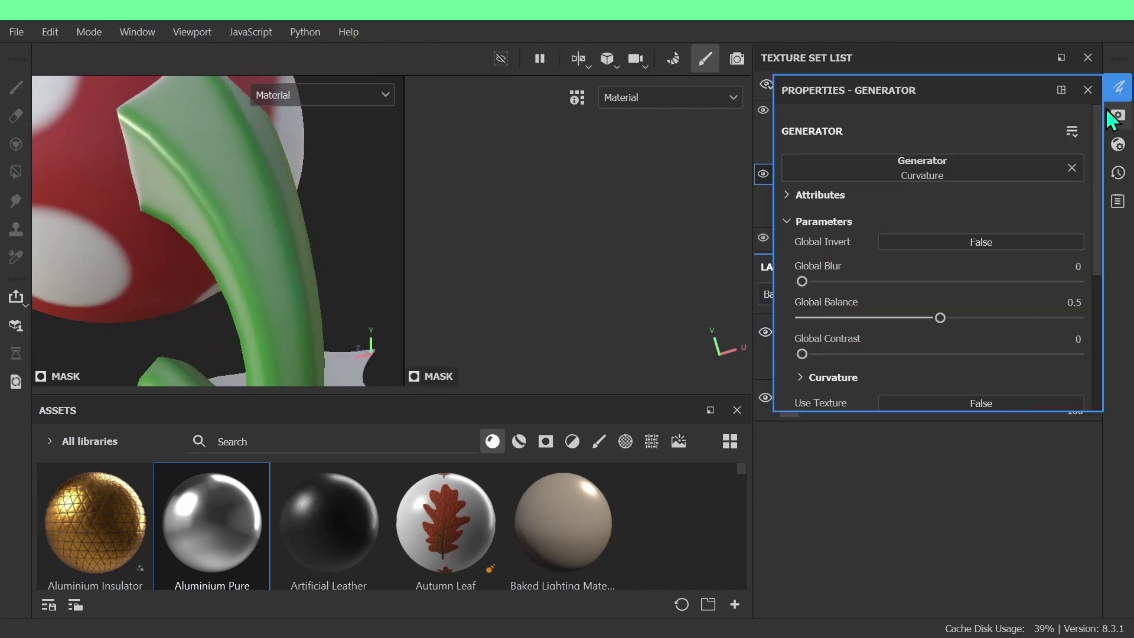
left_click(954, 239)
left_click(955, 240)
left_click(1118, 87)
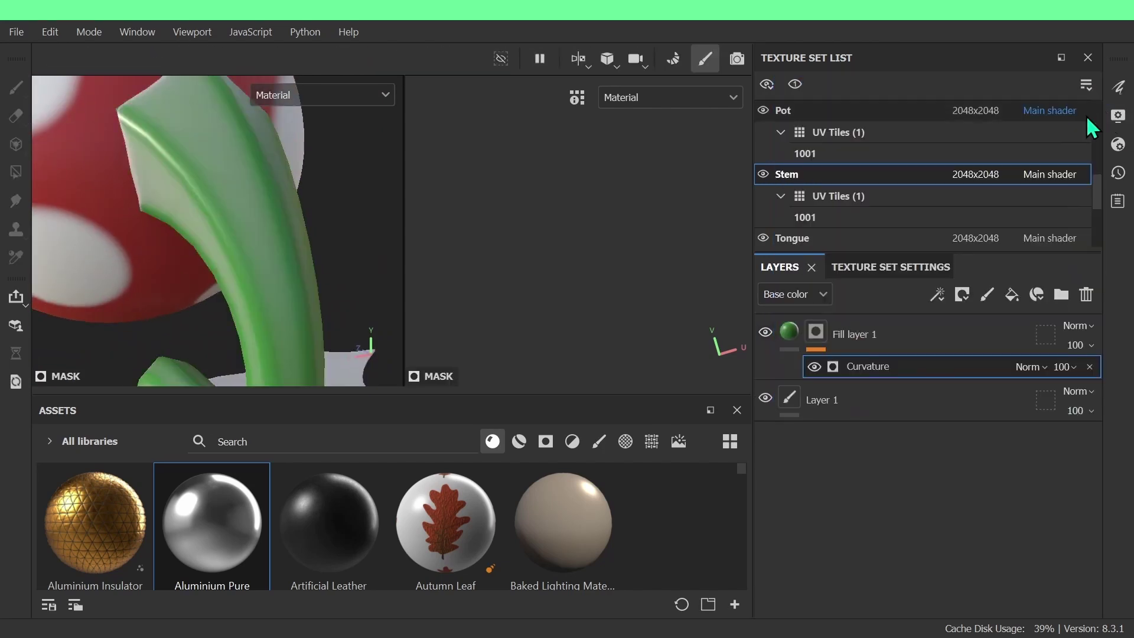
Duplicate the stem's green Fill layer 1 and change the copy's base color to bright lime green
right_click(816, 334)
left_click(742, 397)
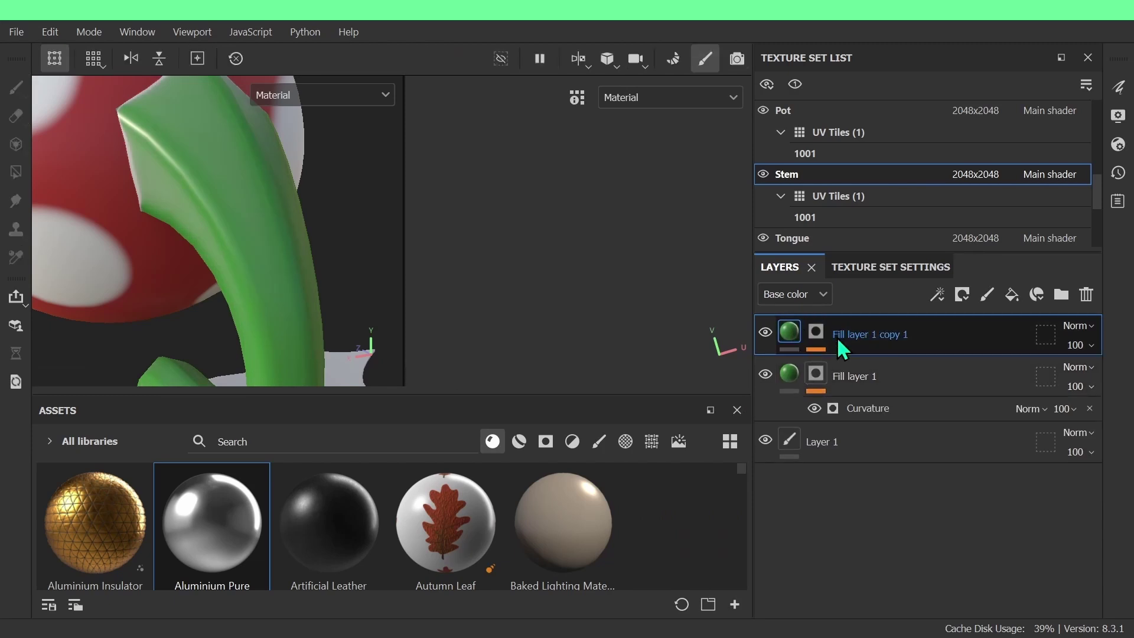
left_click(1118, 88)
left_click(1068, 234)
left_click_drag(354, 258, 404, 263, "alt")
Set Global Balance to 0.02 in the Curvature generator of the lime fill copy
left_click(1118, 87)
left_click(816, 349)
left_click(868, 367)
left_click(1118, 88)
scroll(983, 316, "down", 3)
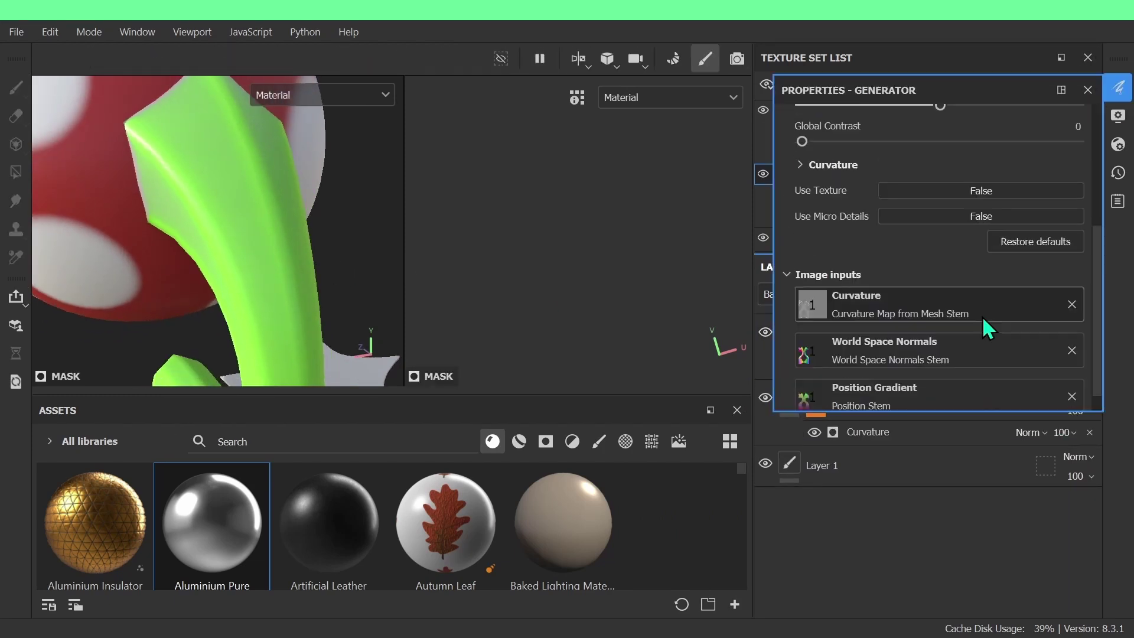
scroll(945, 313, "up", 2)
left_click(832, 299)
scroll(853, 348, "down", 3)
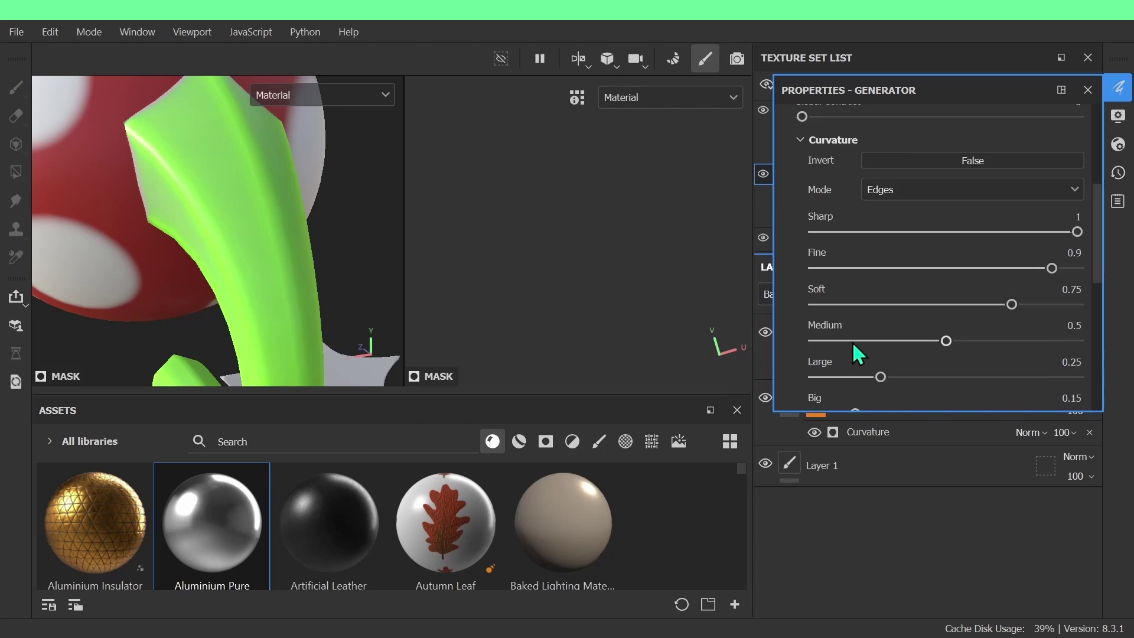
scroll(945, 246, "up", 3)
mouse_move(940, 239)
left_mouse_down()
mouse_move(843, 251)
mouse_move(798, 272)
mouse_move(808, 275)
left_mouse_up()
mouse_move(295, 230)
left_mouse_down("alt")
mouse_move(351, 206)
mouse_move(268, 250)
mouse_move(218, 197)
mouse_move(244, 287)
mouse_move(313, 239)
left_mouse_up("alt")
scroll(313, 239, "up", 3)
Raise Global Balance to its maximum in the Curvature generator of the original green fill layer
left_click(1089, 92)
left_click(921, 433)
left_click(1120, 88)
left_click_drag(939, 239, 1086, 230)
scroll(355, 242, "down", 3)
left_click_drag(330, 248, 298, 204, "alt")
In the lime copy's Curvature generator, set Large to 0.32, Medium to 0.68, and Soft and Fine to 1
left_click(1087, 91)
left_click(898, 367)
left_click(1118, 88)
left_click_drag(237, 284, 217, 231, "alt")
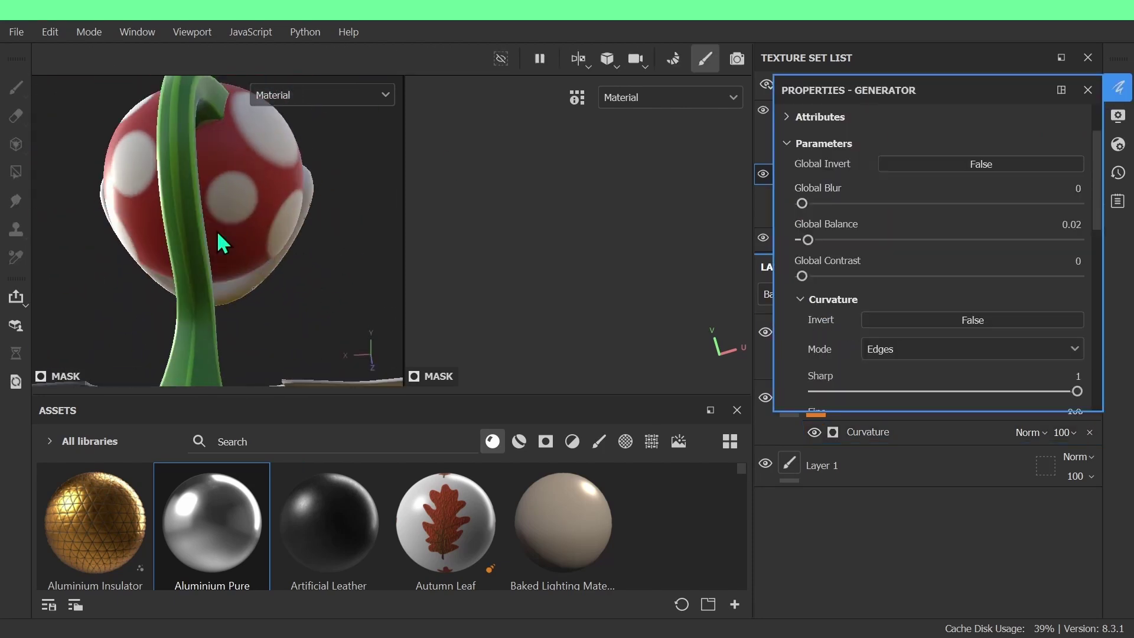
scroll(218, 232, "up", 2)
scroll(973, 307, "down", 4)
left_click_drag(881, 323, 738, 322)
left_click_drag(815, 323, 899, 323)
left_click_drag(946, 288, 1077, 251)
scroll(235, 237, "down", 3)
mouse_move(260, 237)
left_mouse_down("alt")
mouse_move(235, 238)
mouse_move(254, 251)
left_mouse_up("alt")
scroll(254, 251, "up", 3)
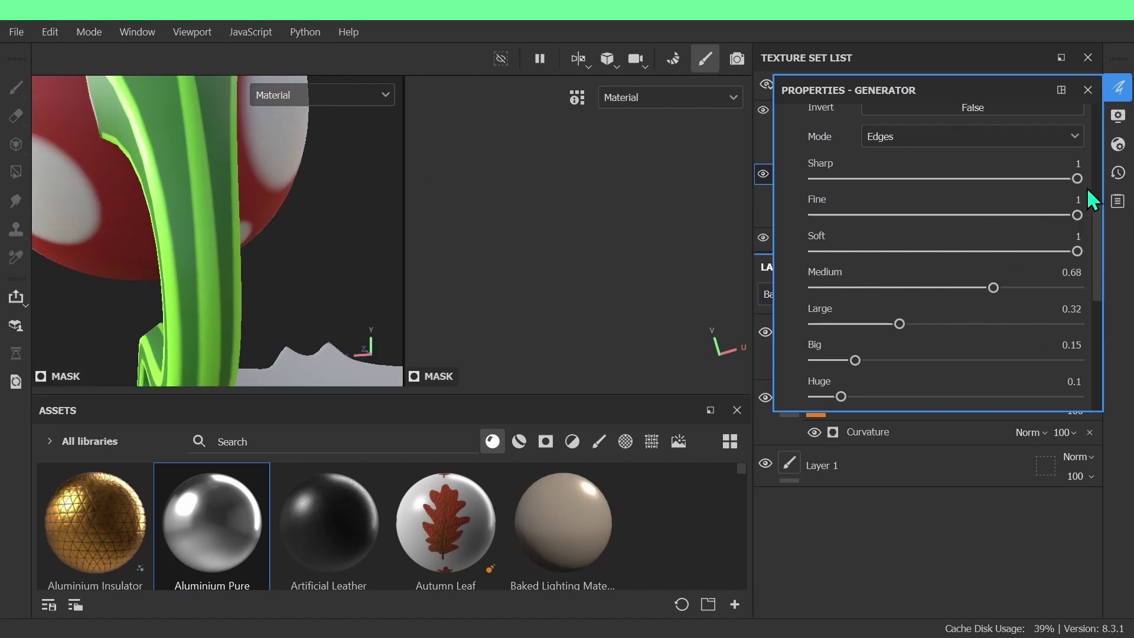
mouse_move(1077, 215)
left_mouse_down()
mouse_move(940, 228)
mouse_move(1084, 224)
left_mouse_up()
Try different Big and Huge curvature values on the lime layer and inspect the stem's edges
left_click_drag(248, 236, 273, 227, "alt")
mouse_move(855, 360)
left_mouse_down()
mouse_move(788, 359)
mouse_move(1015, 360)
mouse_move(842, 355)
left_mouse_up()
left_click_drag(921, 385, 840, 390)
scroll(250, 266, "down", 5)
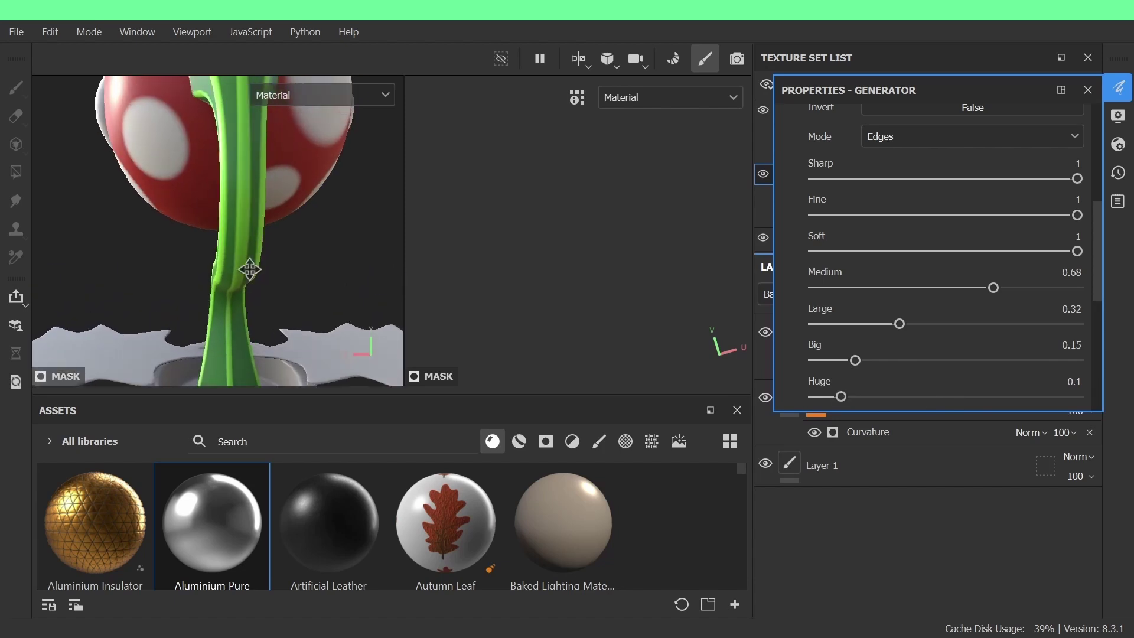
left_click_drag(249, 266, 232, 232, "alt")
scroll(795, 210, "up", 3)
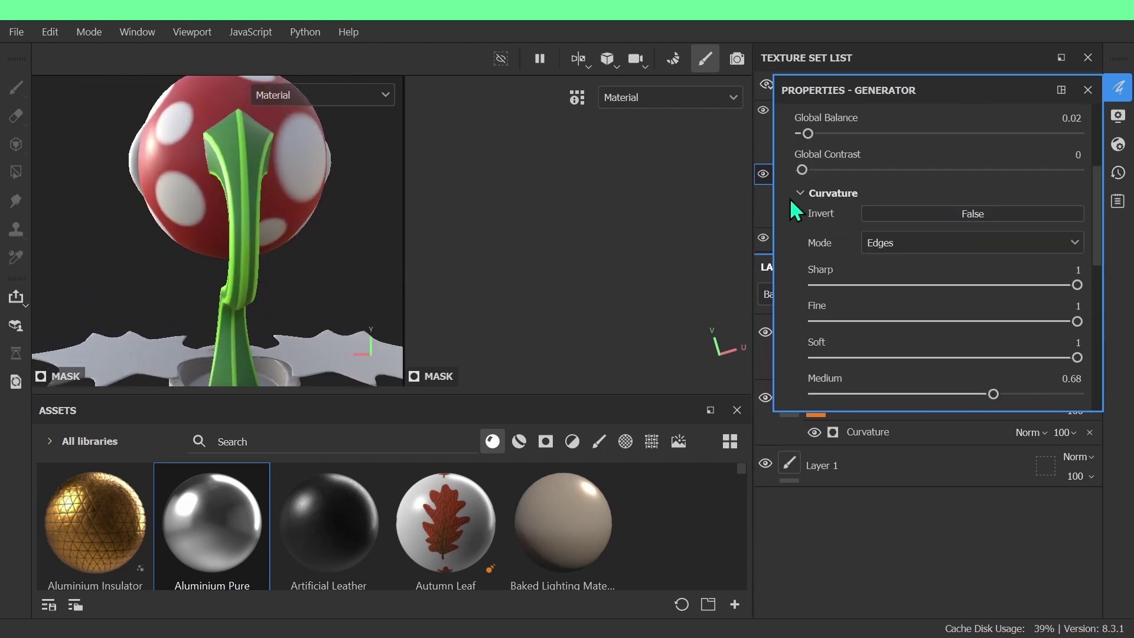
Set the lime layer's curvature Global Balance to 0.01 and Global Contrast to 0
mouse_move(805, 130)
left_mouse_down()
mouse_move(796, 134)
mouse_move(1118, 192)
mouse_move(804, 140)
left_mouse_up()
scroll(203, 242, "up", 3)
left_click_drag(204, 242, 65, 206, "alt")
left_click_drag(1032, 167, 763, 171)
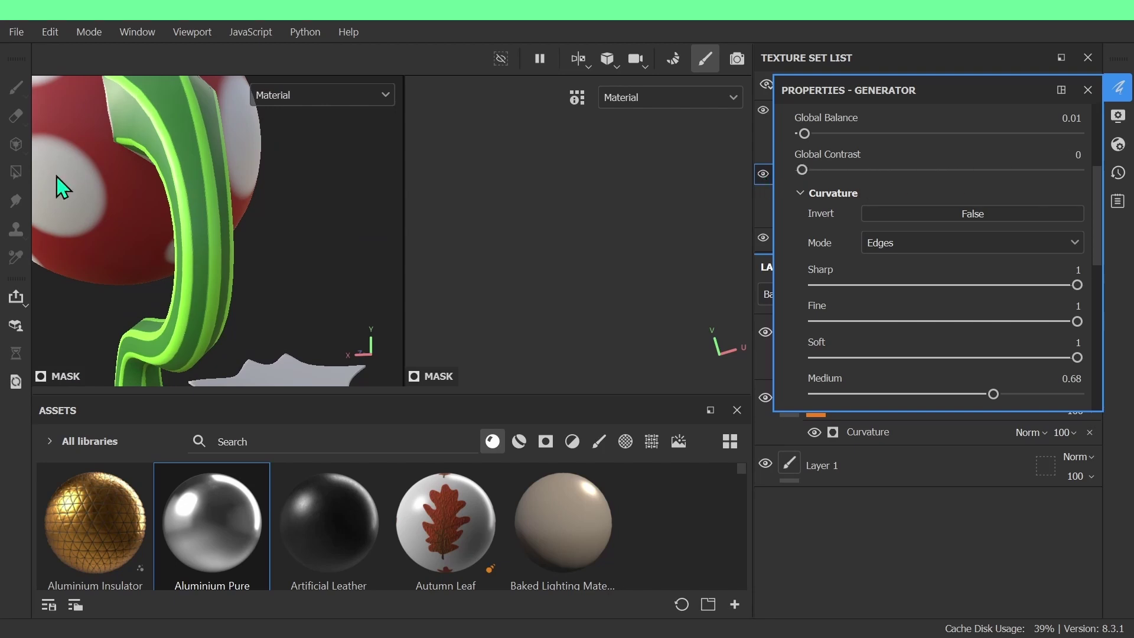
Duplicate the lime fill layer together with its Curvature generator on the stem
left_click_drag(57, 175, 166, 226, "alt")
scroll(172, 236, "down", 10)
scroll(908, 336, "down", 10)
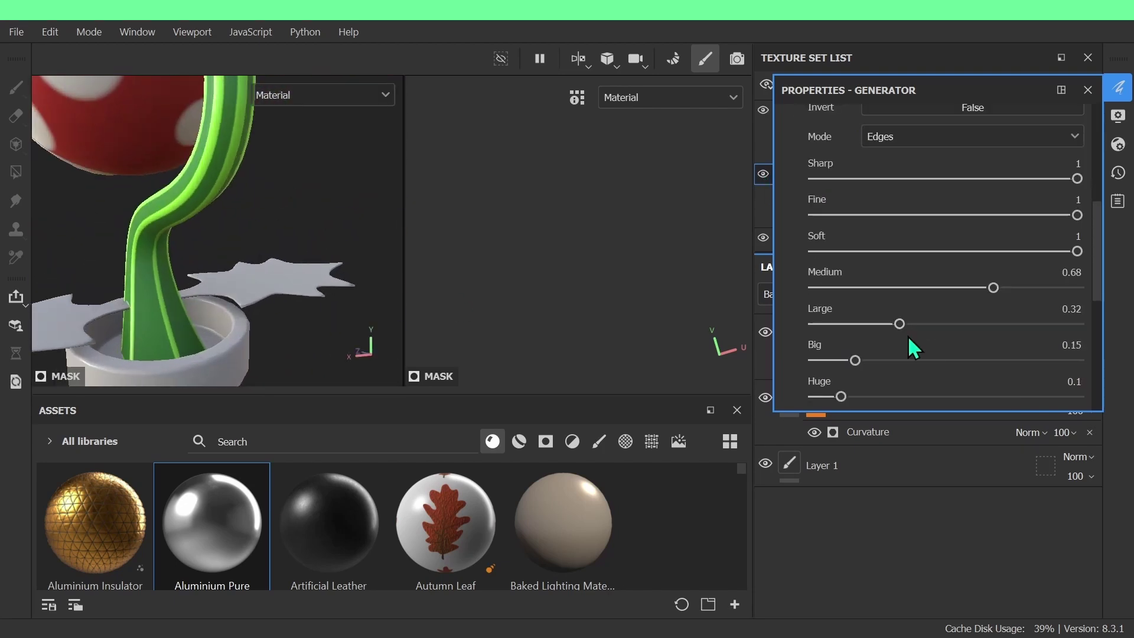
scroll(909, 360, "up", 15)
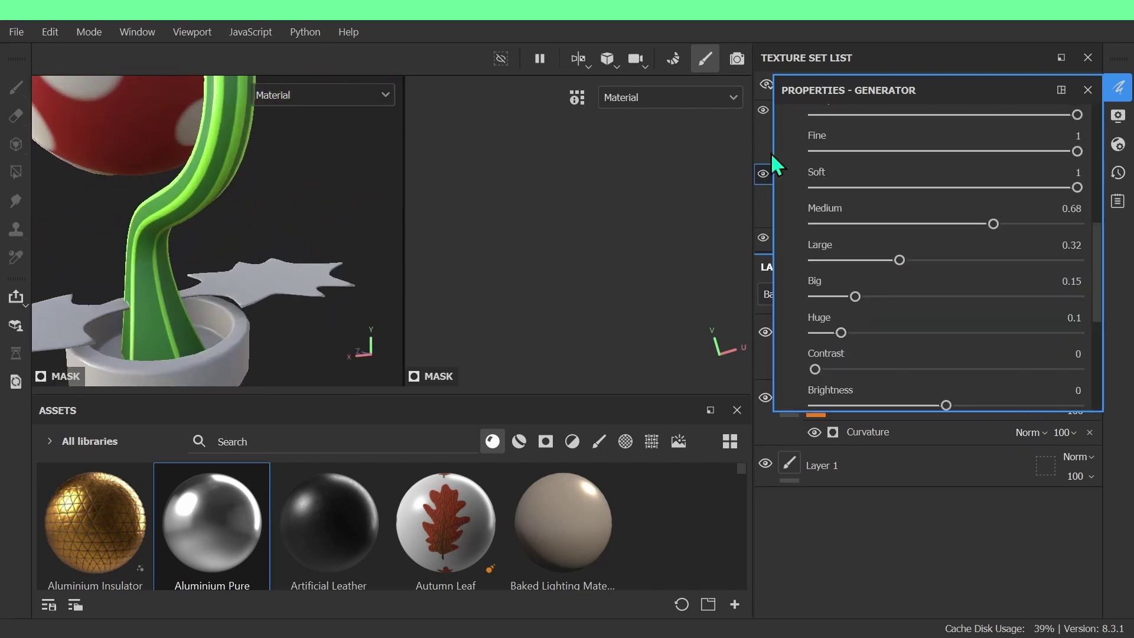
left_click(1088, 90)
right_click(898, 330)
left_click(743, 389)
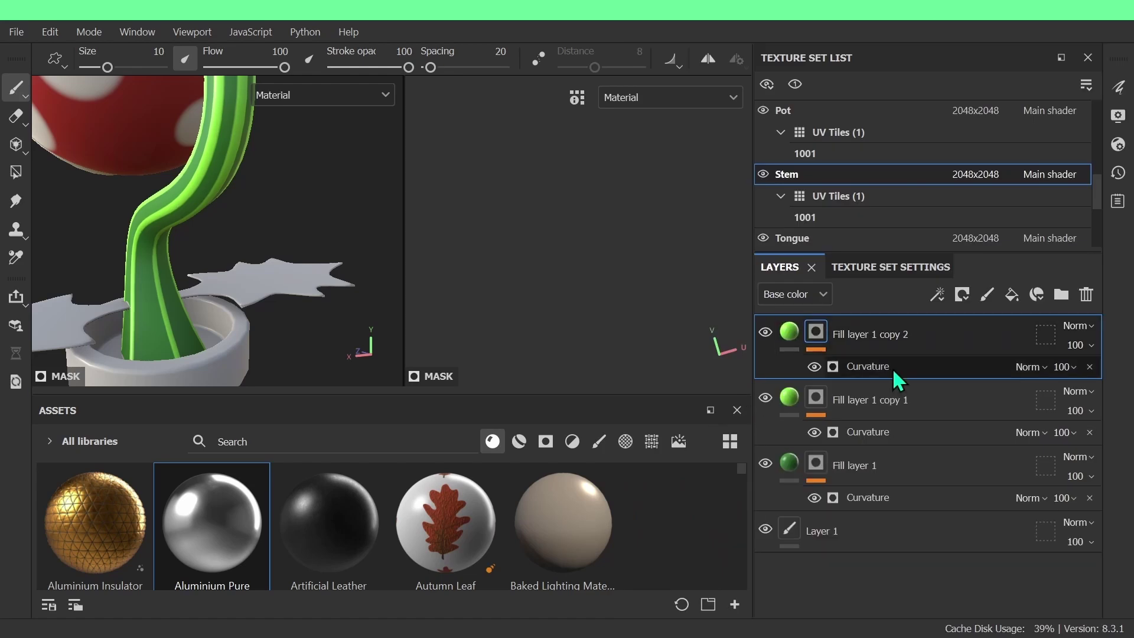
Try different Big, Huge and Brightness curvature values on the new lime copy
left_click(892, 368)
scroll(815, 272, "up", 3)
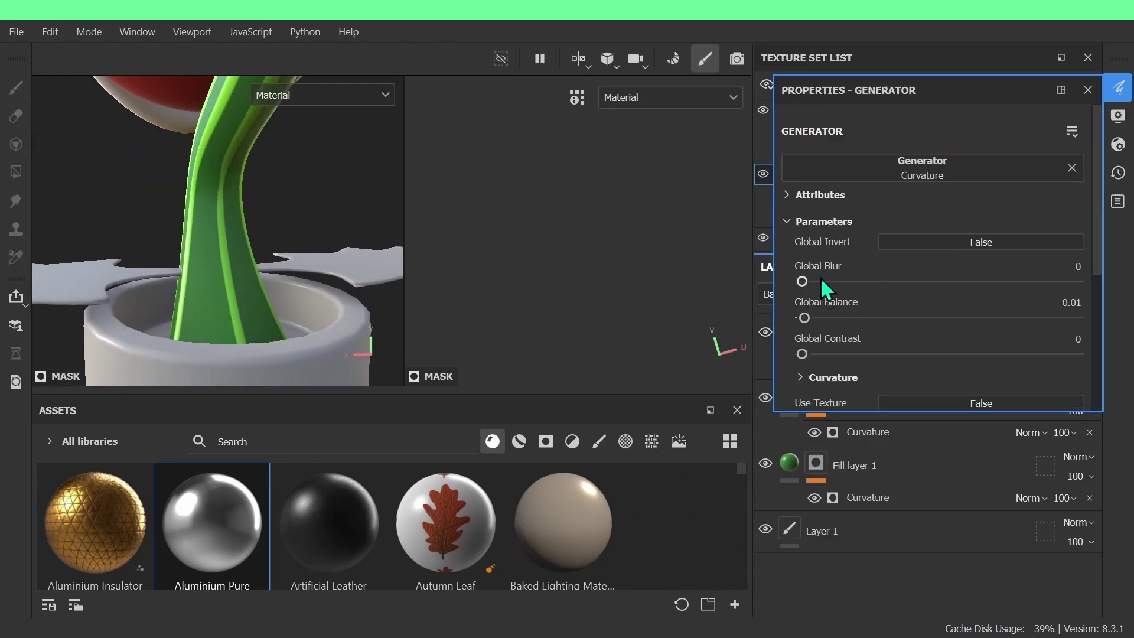
scroll(817, 321, "down", 2)
left_click(821, 267)
scroll(904, 288, "down", 4)
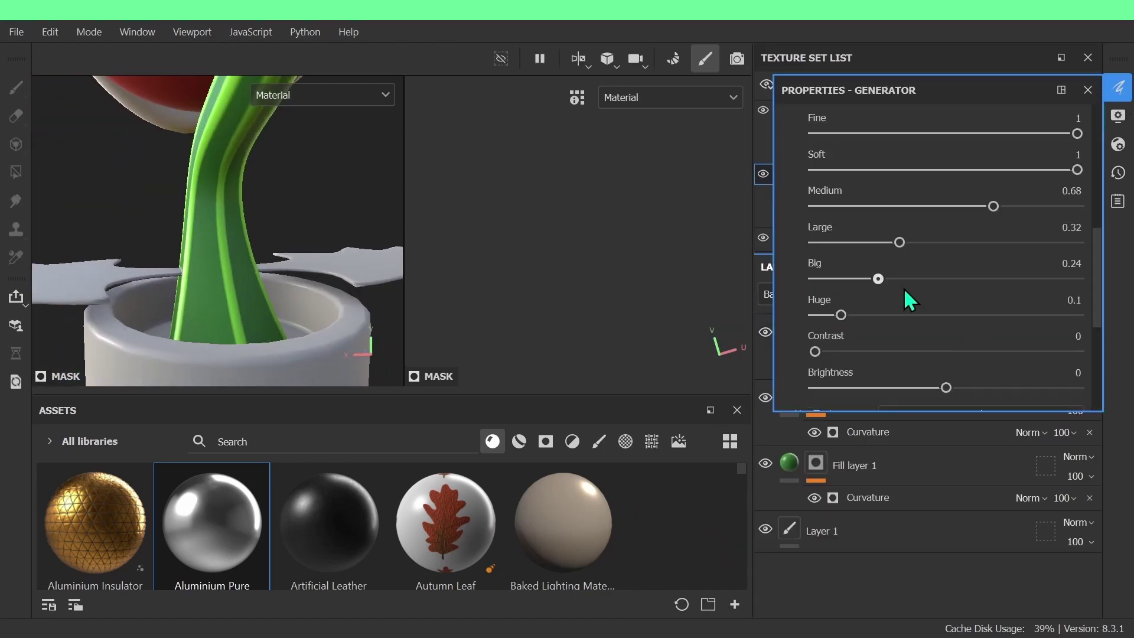
mouse_move(851, 320)
left_mouse_down()
mouse_move(1066, 311)
mouse_move(1024, 327)
mouse_move(1049, 327)
left_mouse_up()
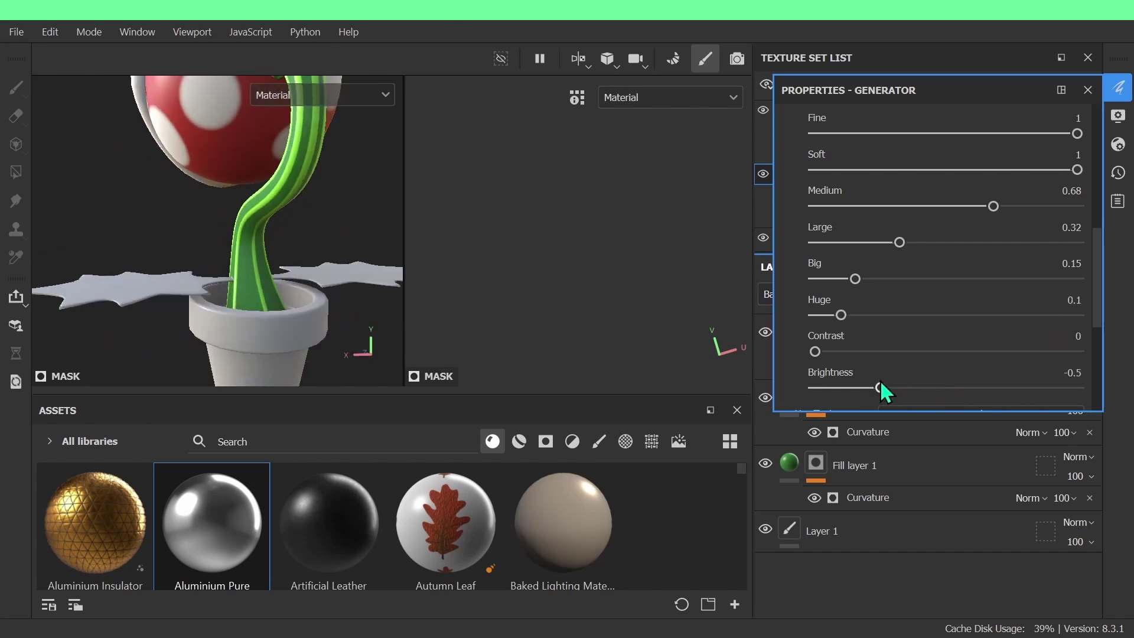
scroll(869, 330, "up", 4)
left_click(933, 239)
left_click(933, 239)
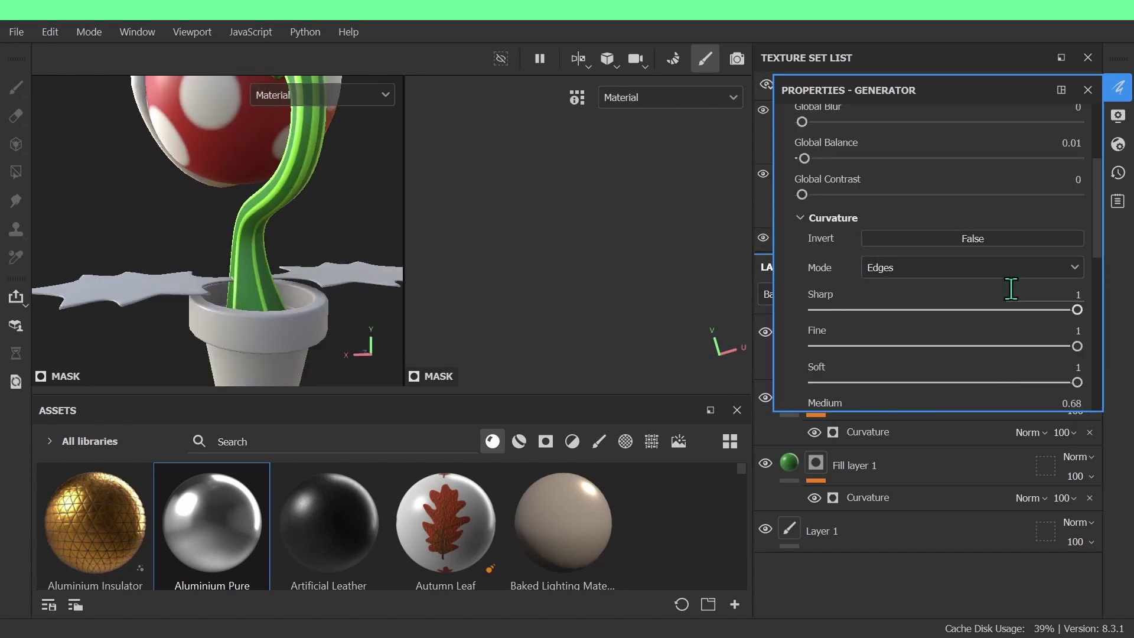
Change the top fill layer's base color to mint green, 8BF8BE
left_click(1088, 90)
left_click(815, 325)
left_click(1120, 88)
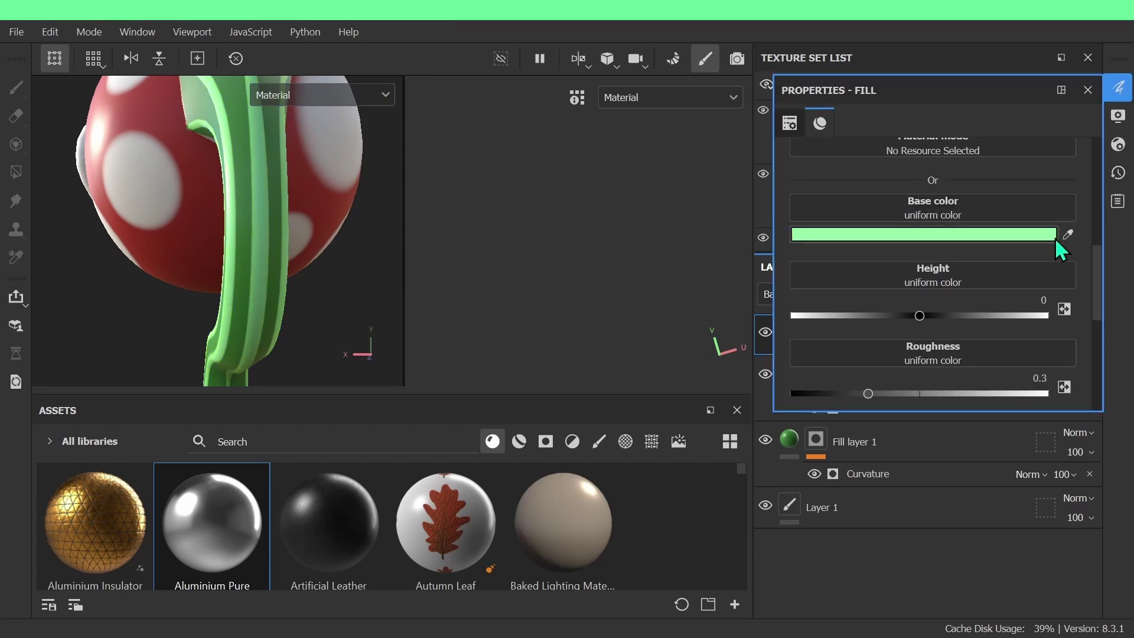
left_click(1051, 235)
left_click_drag(906, 439, 913, 384)
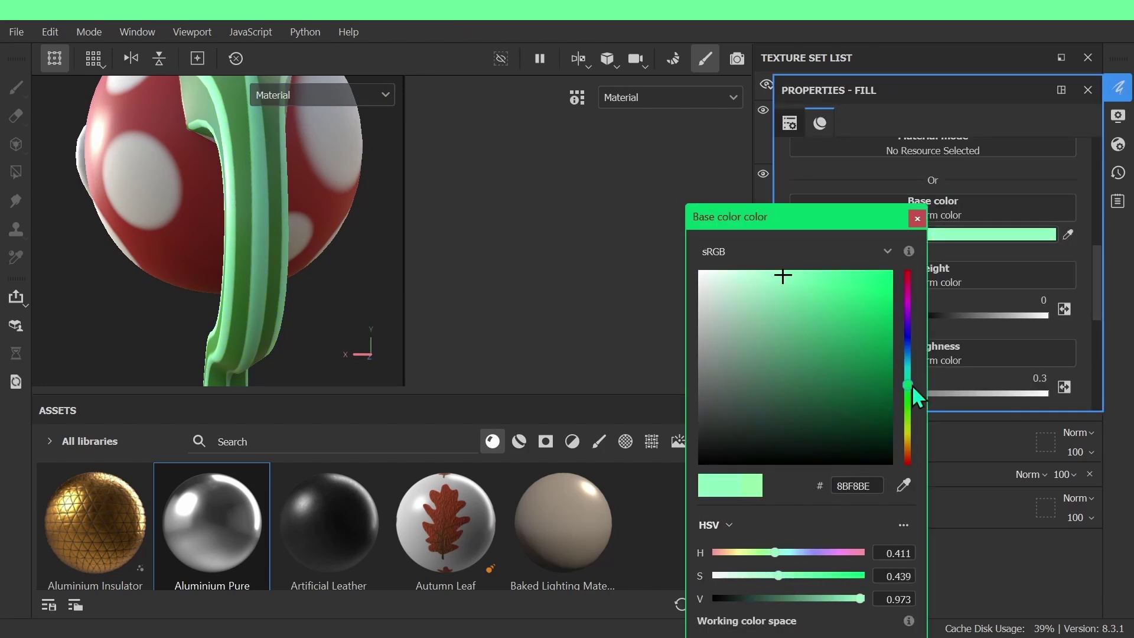
left_click(916, 219)
left_click(1088, 89)
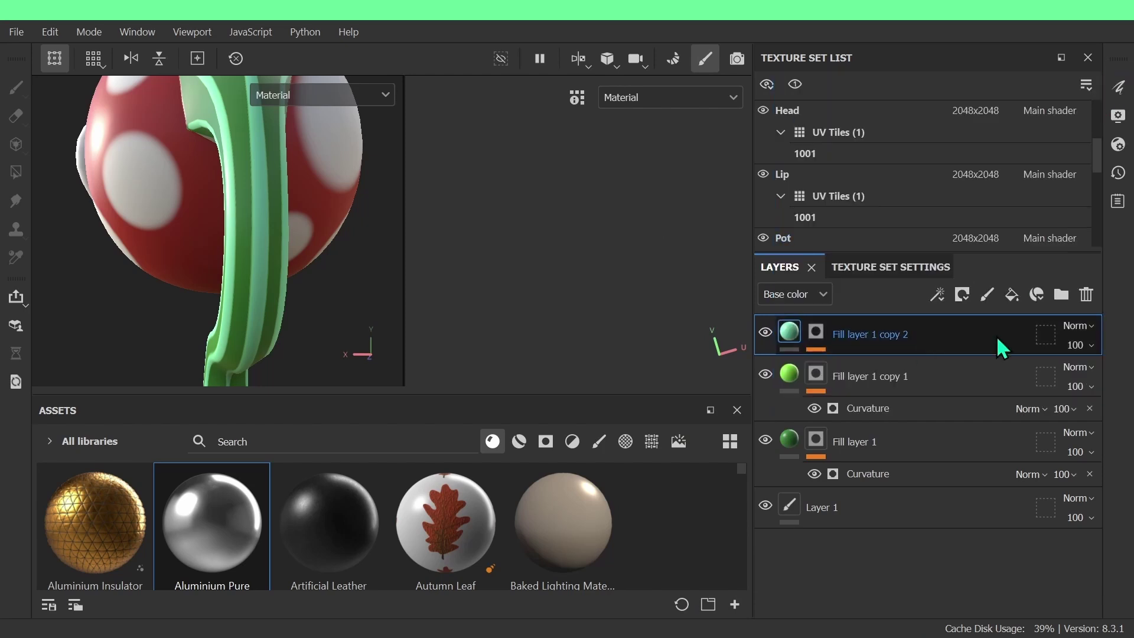
In the mint layer's Curvature generator, set Huge, Big, Large and Medium to 0 and keep Soft at 1
left_click(815, 351)
left_click(871, 367)
left_click(1117, 87)
left_click_drag(260, 248, 360, 203, "alt")
scroll(338, 211, "up", 3)
scroll(867, 303, "down", 4)
left_click_drag(839, 315, 808, 315)
left_click_drag(854, 278, 804, 276)
left_click_drag(900, 243, 729, 239)
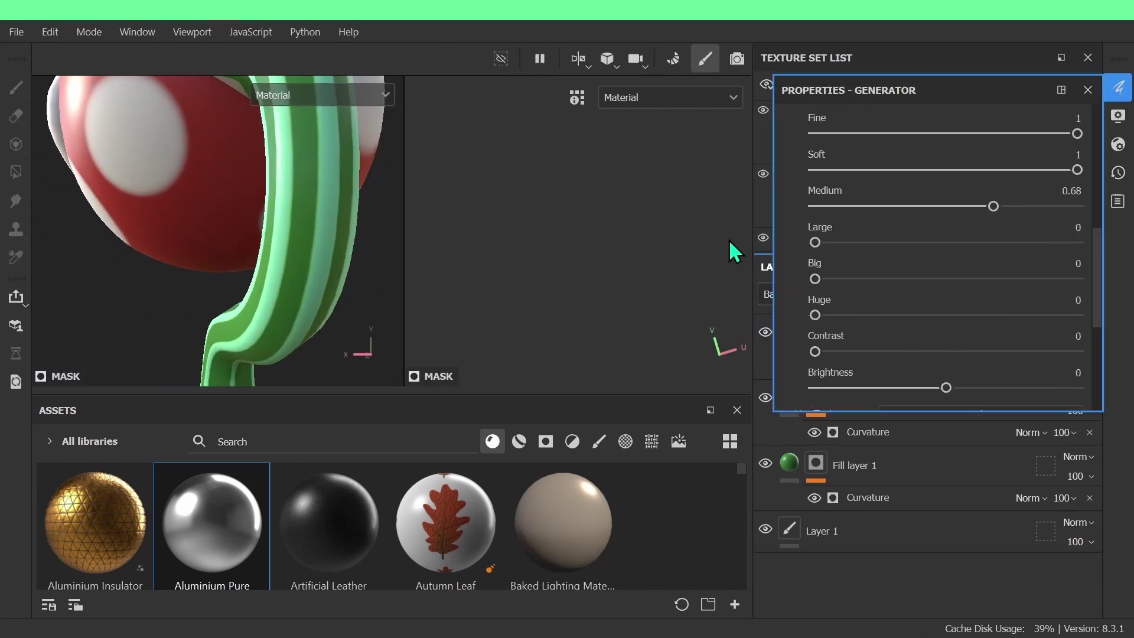
left_click_drag(993, 206, 731, 206)
scroll(969, 260, "up", 3)
mouse_move(1076, 276)
left_mouse_down()
mouse_move(1040, 278)
mouse_move(1086, 273)
left_mouse_up()
scroll(1085, 243, "up", 4)
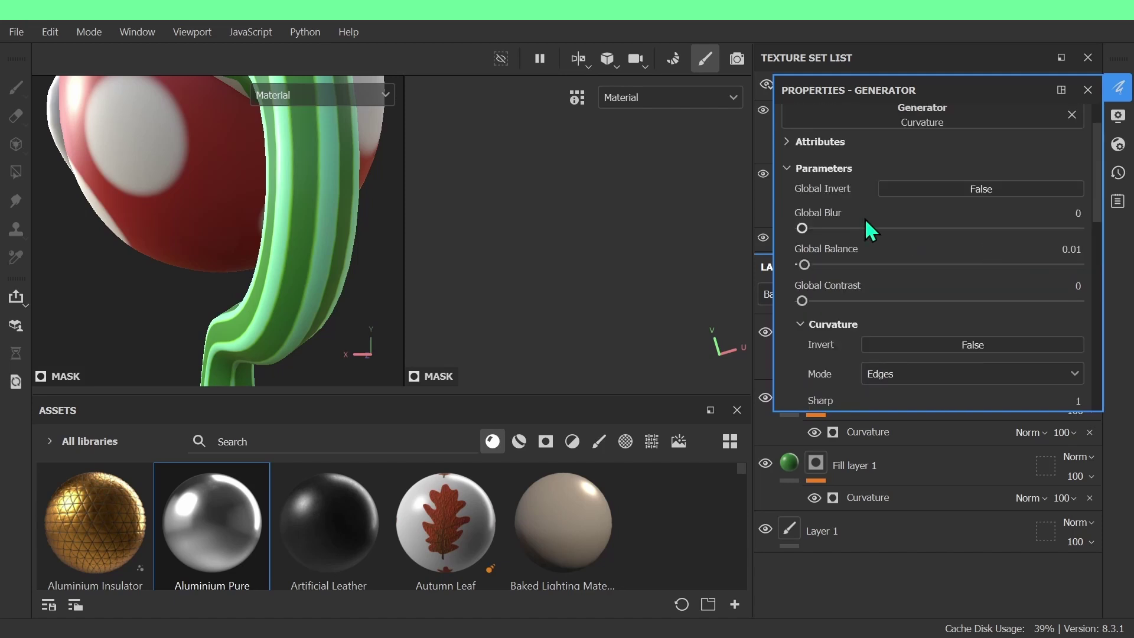
Set the mint layer's curvature Global Blur to 0.57 and Global Contrast to 0.14
mouse_move(804, 228)
left_mouse_down()
mouse_move(825, 228)
mouse_move(813, 229)
left_mouse_up()
left_click_drag(803, 301, 841, 306)
scroll(302, 276, "down", 3)
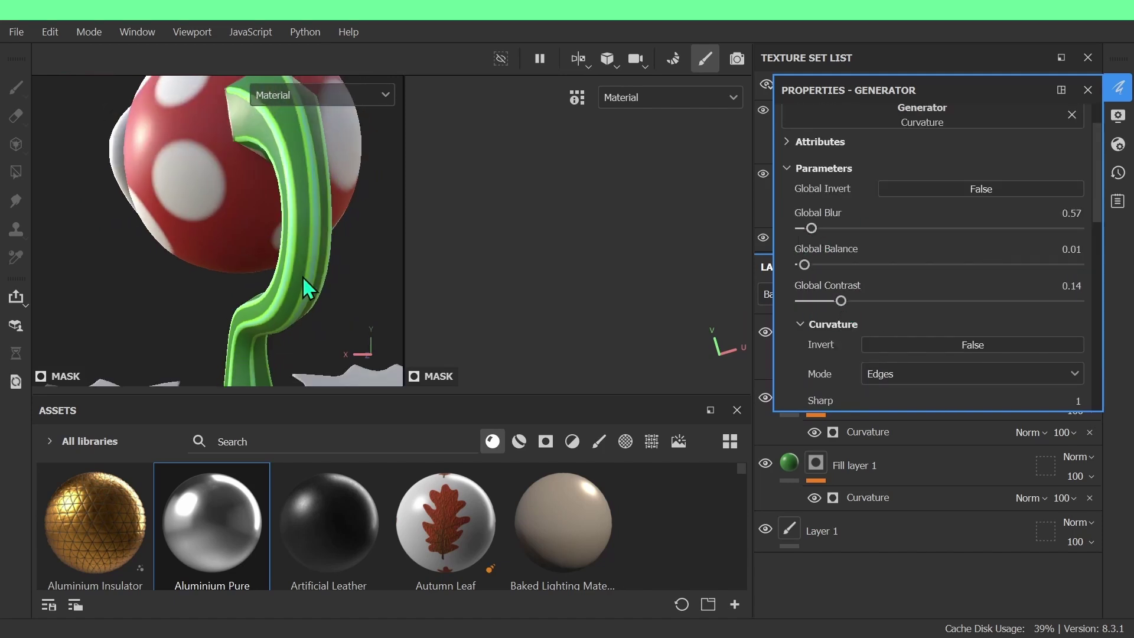
left_click_drag(302, 275, 294, 250, "alt")
scroll(919, 279, "down", 1)
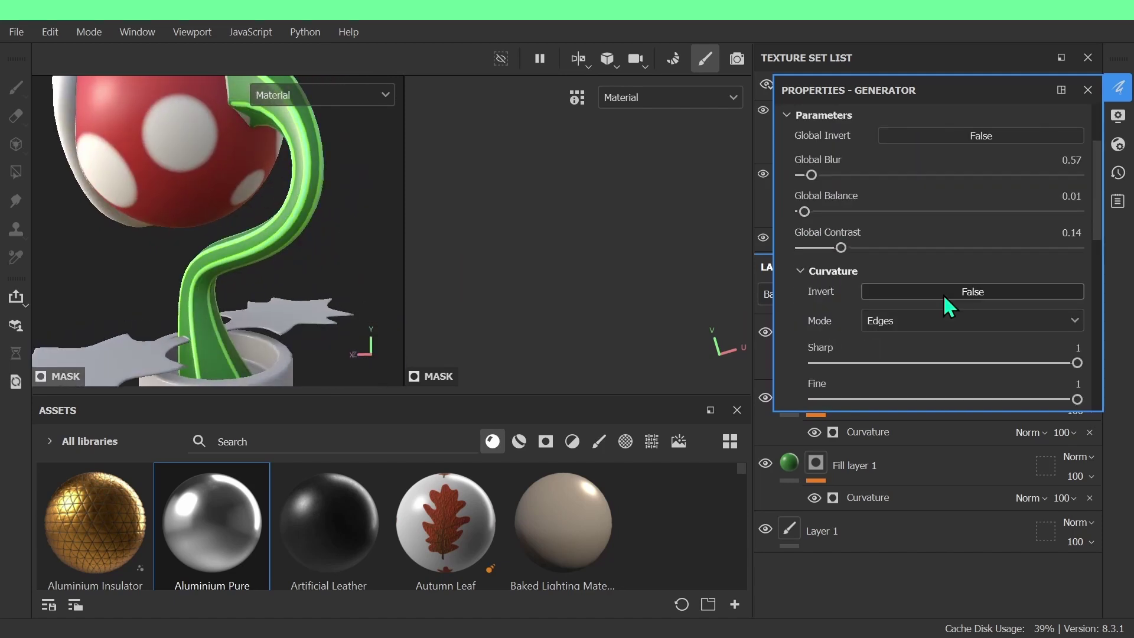
Examine the mint highlights along the stem's edges from several angles and review the remaining curvature settings
scroll(233, 327, "up", 3)
left_click_drag(233, 328, 196, 201, "alt")
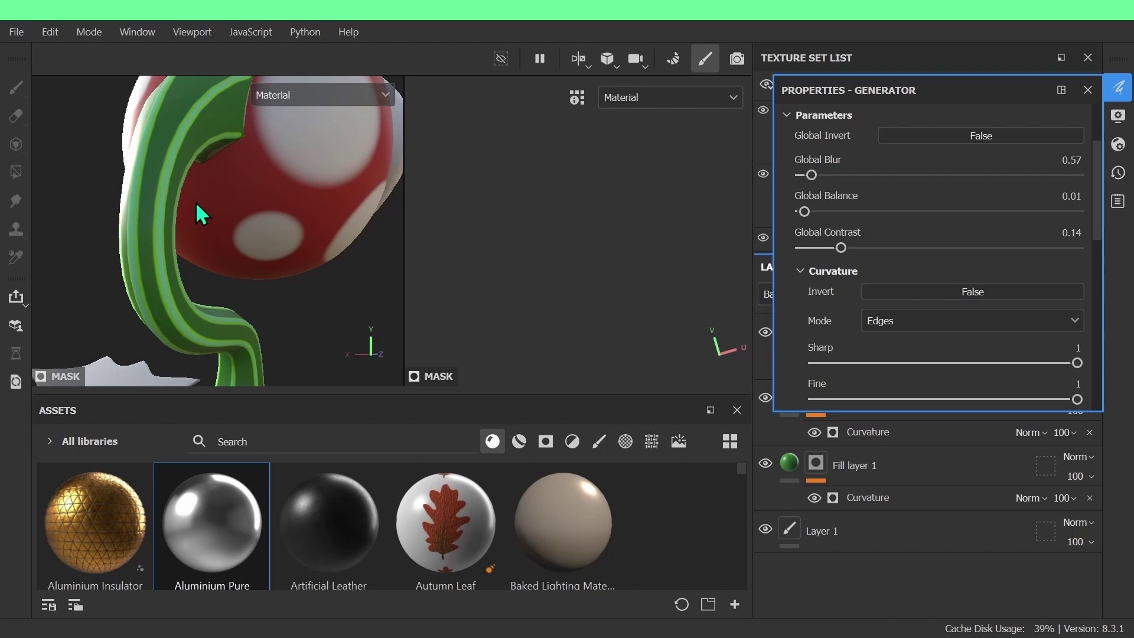
scroll(791, 327, "down", 4)
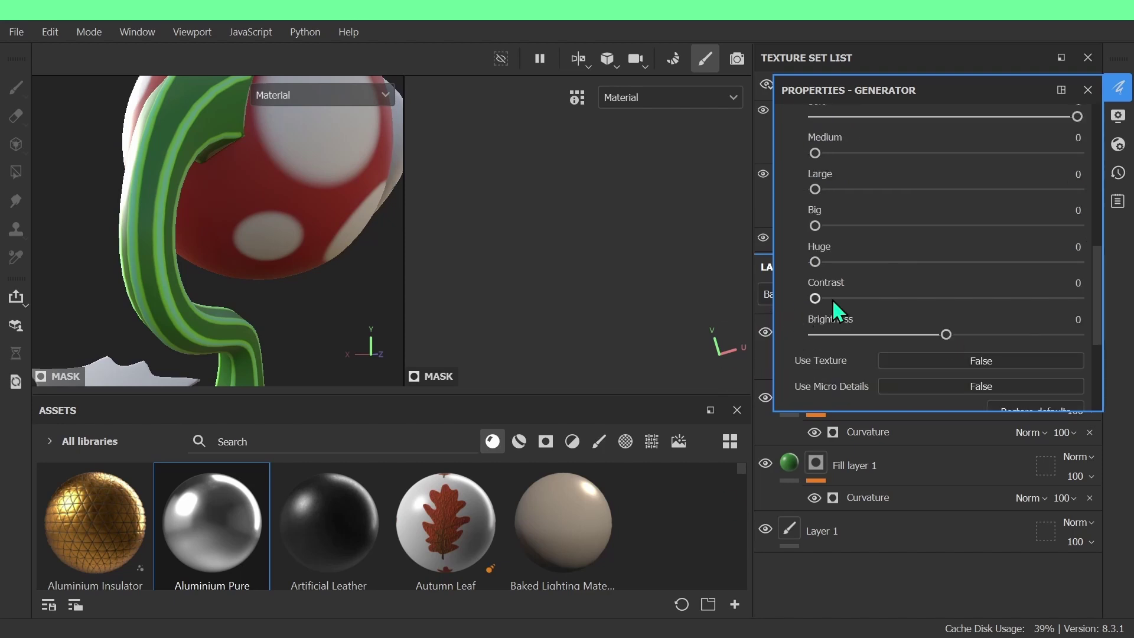
scroll(183, 221, "up", 3)
left_click_drag(183, 221, 288, 231, "alt")
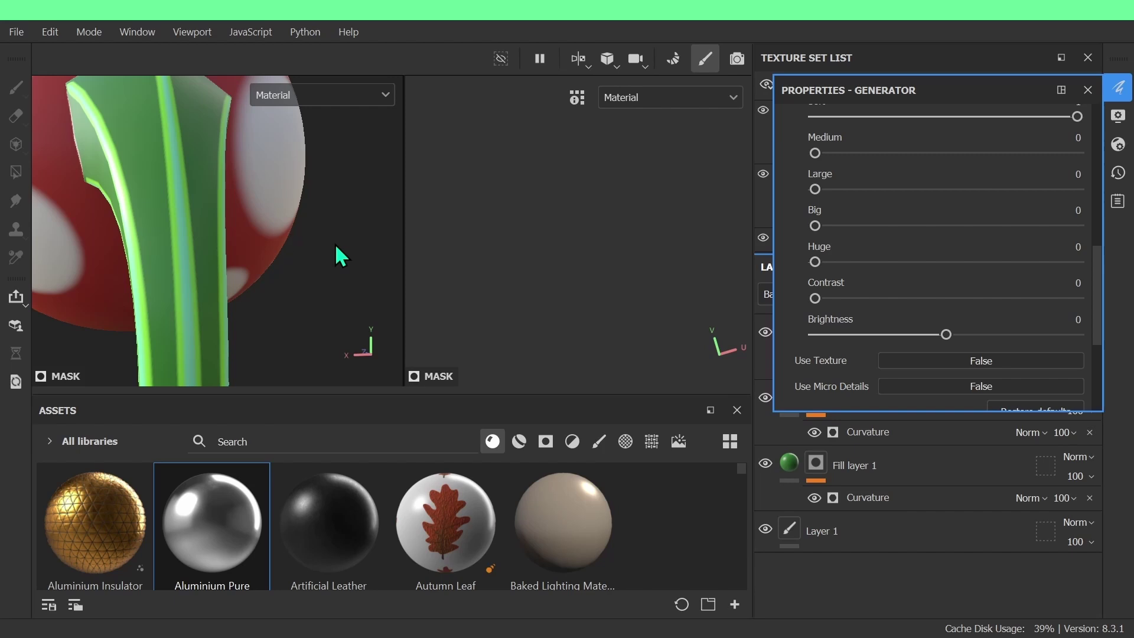
scroll(934, 335, "down", 2)
left_click(934, 335)
left_click(933, 336)
scroll(868, 325, "down", 4)
left_click(1088, 90)
scroll(211, 234, "down", 4)
scroll(211, 234, "up", 4)
left_click_drag(211, 234, 307, 231, "alt")
Duplicate the dark green Fill layer 1 in the stem's layer stack
left_click(795, 470)
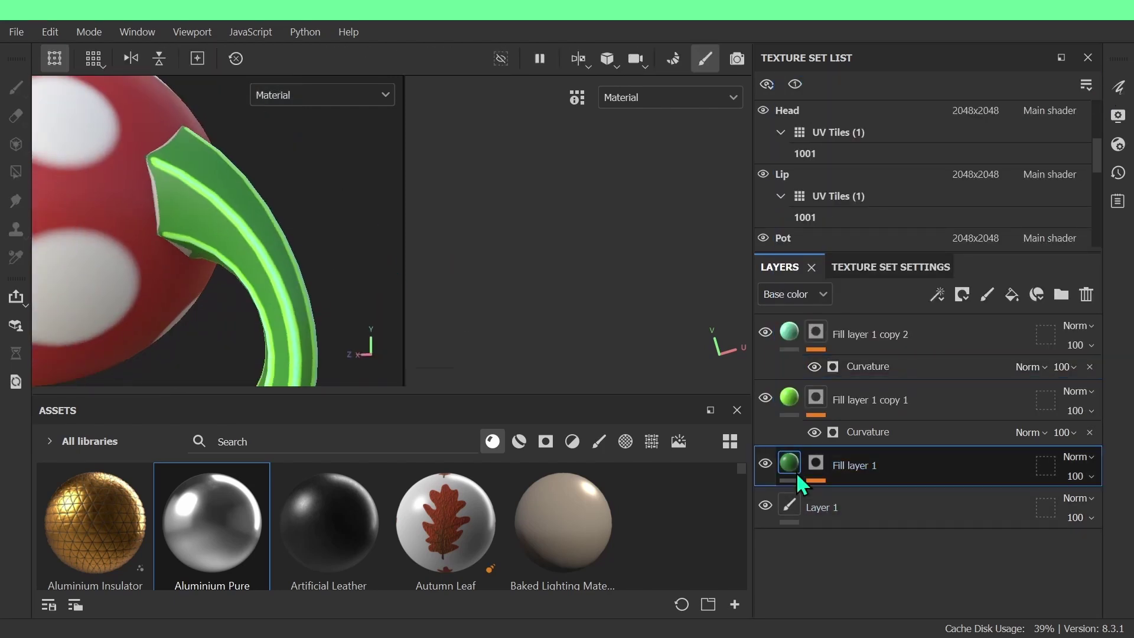
right_click(846, 479)
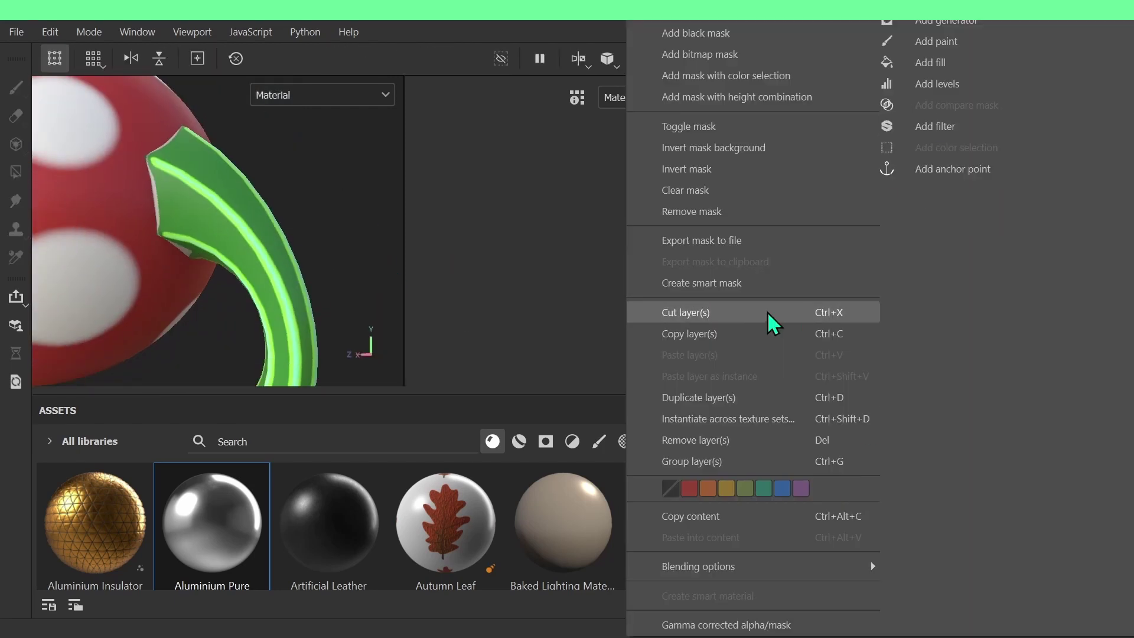
left_click(706, 400)
left_click(814, 508)
right_click(837, 513)
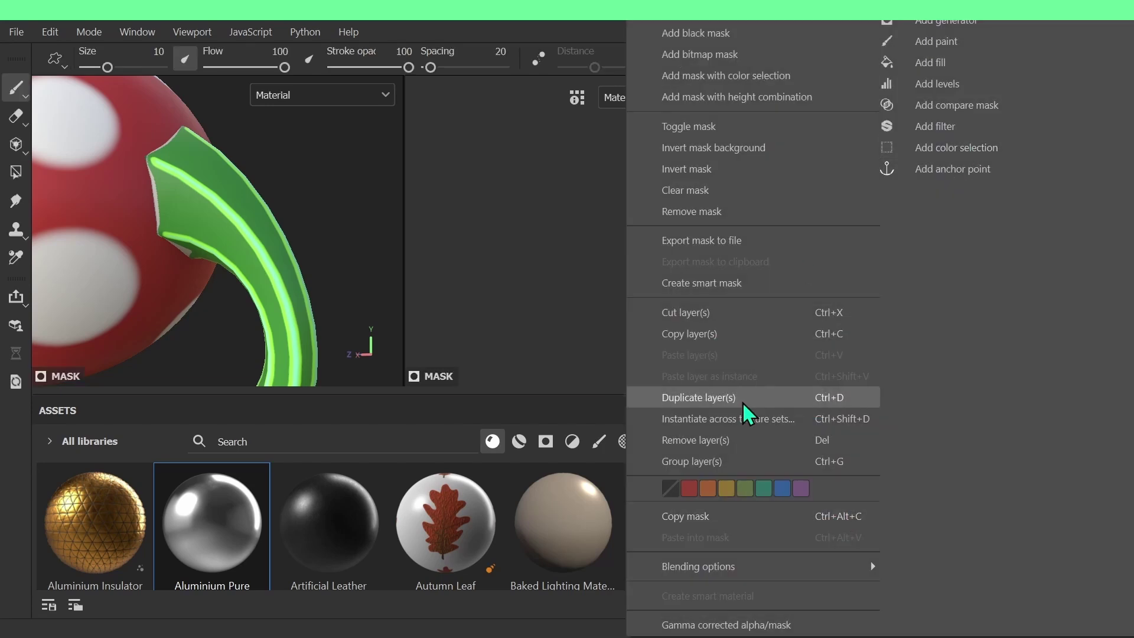
left_click(794, 572)
Delete the Curvature generator from the original Fill layer 1 and remove its mask
left_click(825, 511)
left_click(898, 538)
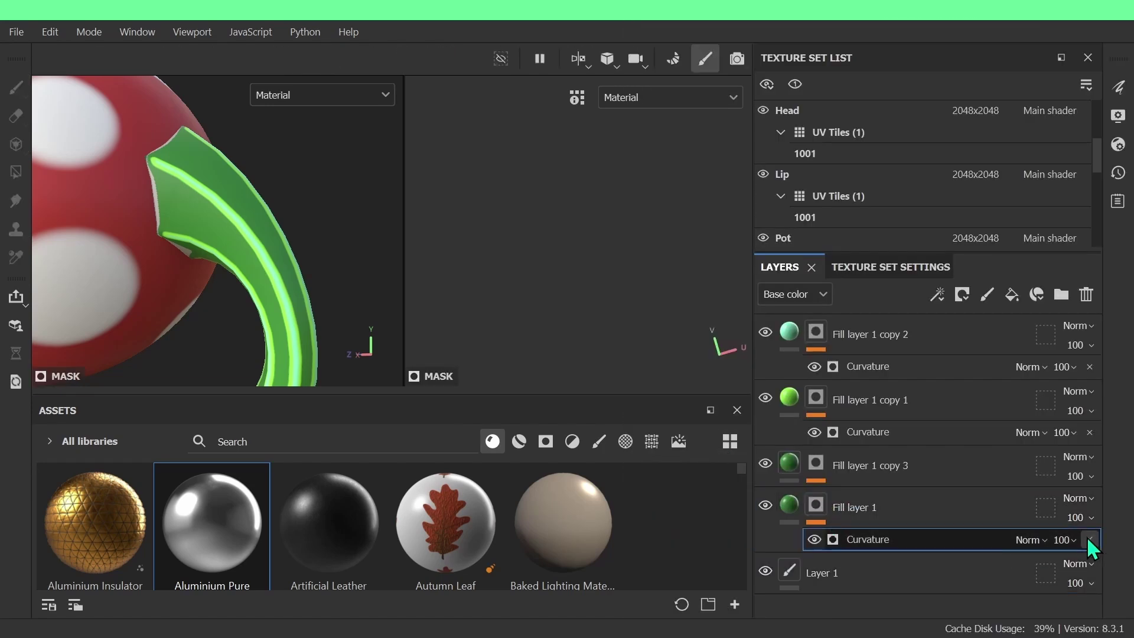
left_click(1088, 538)
right_click(824, 506)
left_click(722, 189)
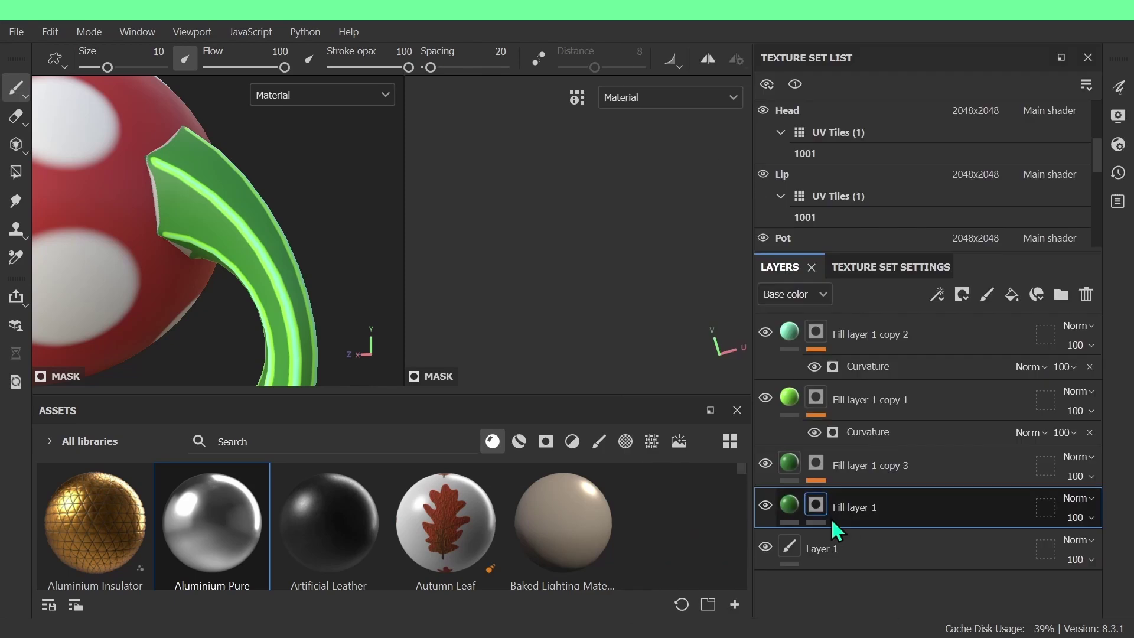
right_click(825, 513)
left_click(768, 381)
left_click_drag(342, 270, 180, 306, "alt")
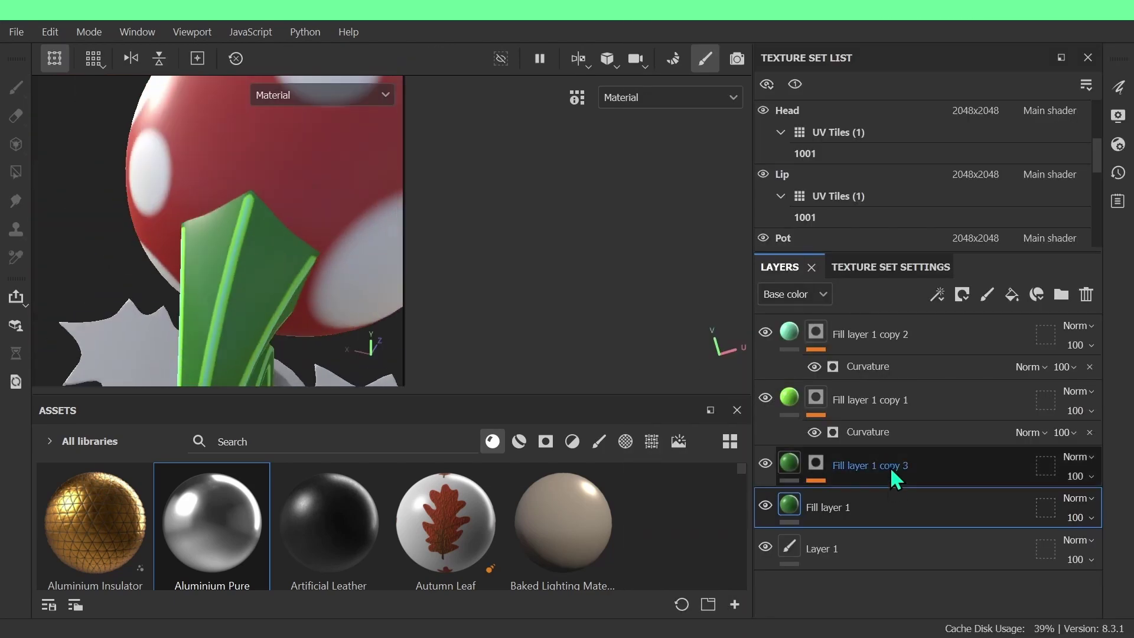
Try raising Large to 0.85 in the lime layer's Curvature generator, and undo it
left_click(817, 402)
left_click_drag(331, 277, 227, 214, "alt")
left_click(886, 432)
left_click(1118, 89)
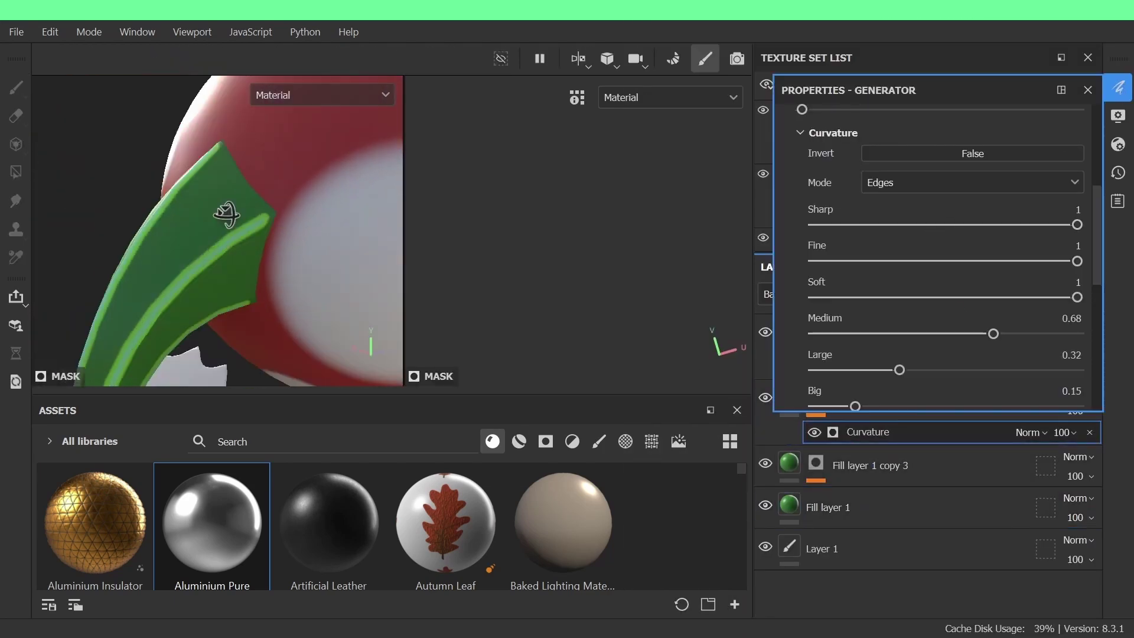
left_click_drag(900, 370, 1039, 375)
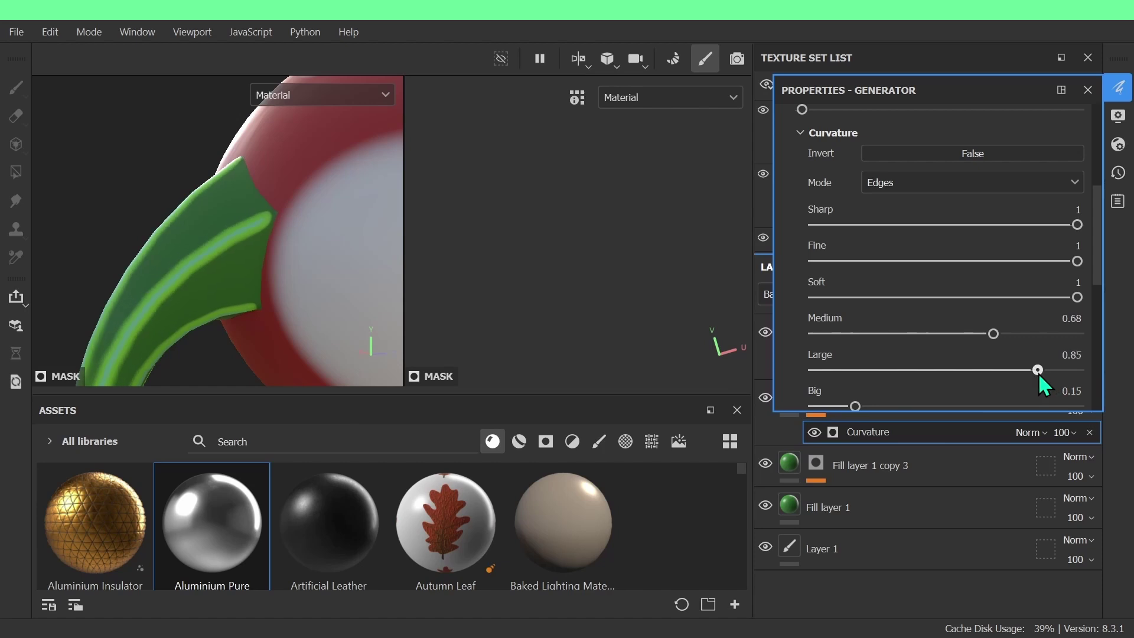
scroll(254, 230, "down", 5)
left_click_drag(254, 230, 292, 229, "alt")
scroll(293, 230, "up", 5)
key("ctrl+z")
Try another curvature Mode on the lime layer, and undo the change
left_click(1029, 187)
left_click(1029, 188)
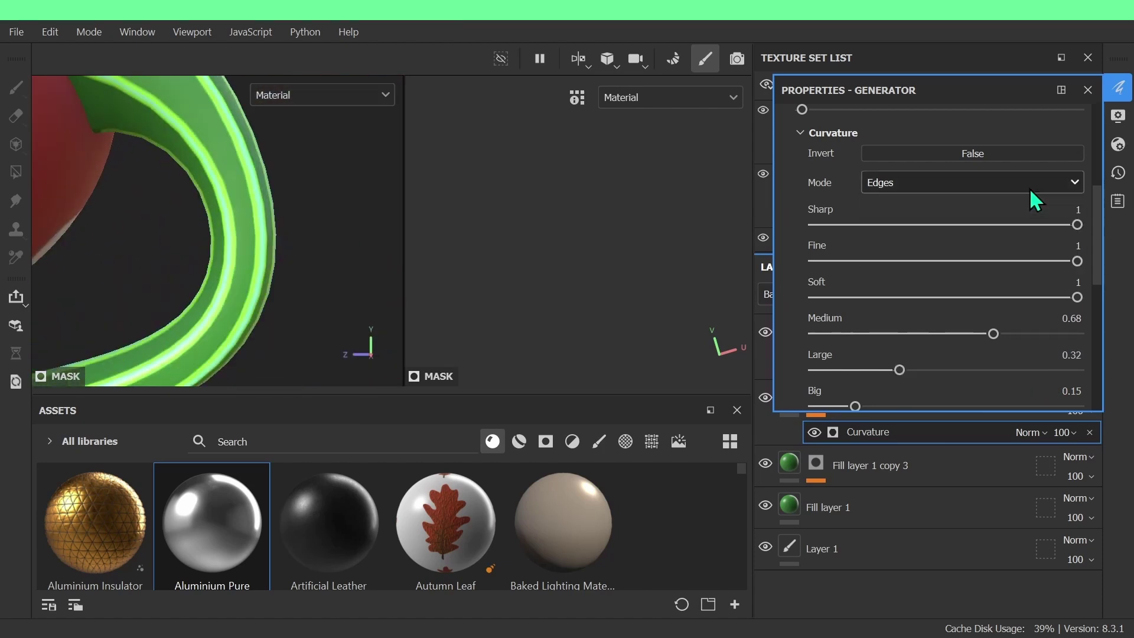
left_click(1030, 188)
left_click(1004, 204)
key("ctrl+z")
Try a higher Medium curvature value on the lime layer, undo it and look through the other generator settings
middle_click_drag(132, 200, 171, 331, "alt")
scroll(171, 331, "up", 2)
left_click_drag(993, 334, 1051, 330)
key("ctrl+z")
scroll(1006, 343, "down", 3)
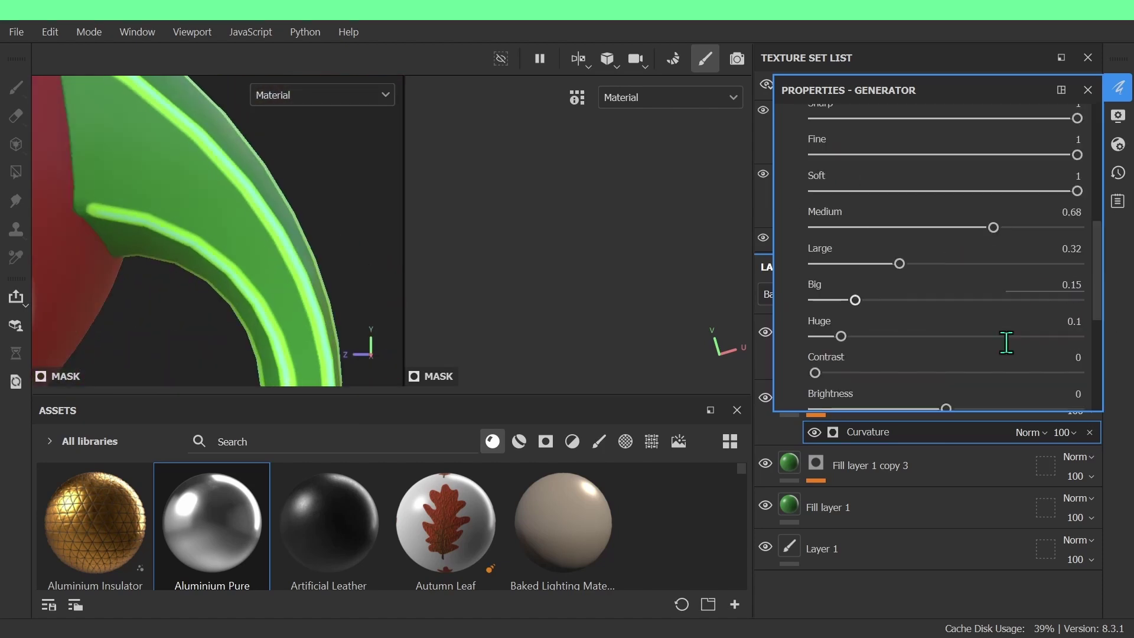
scroll(898, 378, "down", 3)
scroll(954, 264, "up", 6)
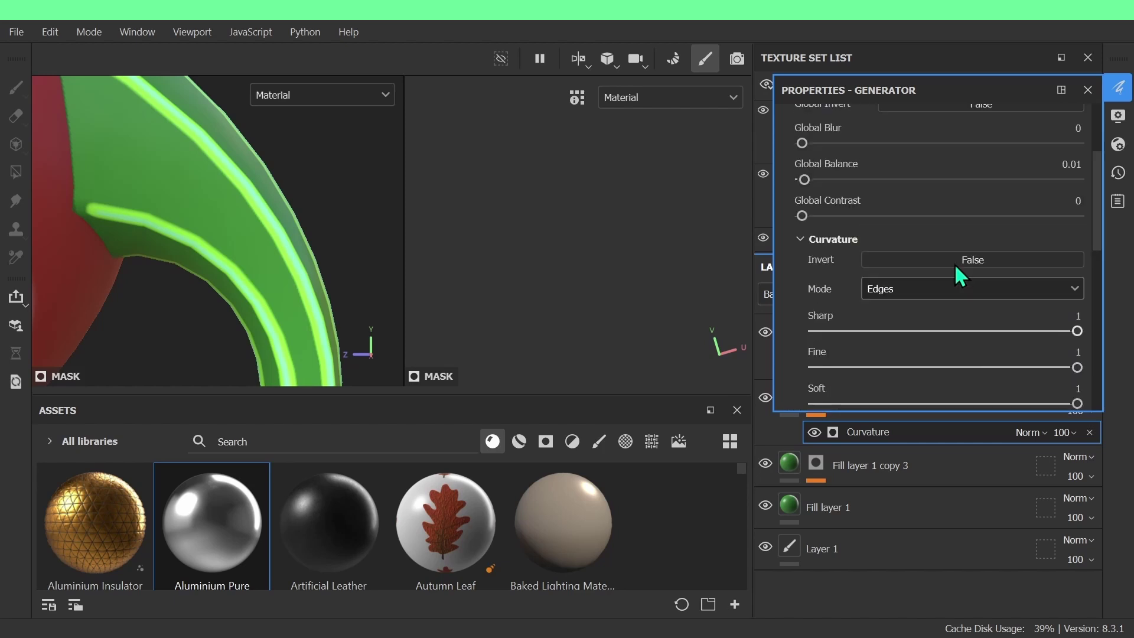